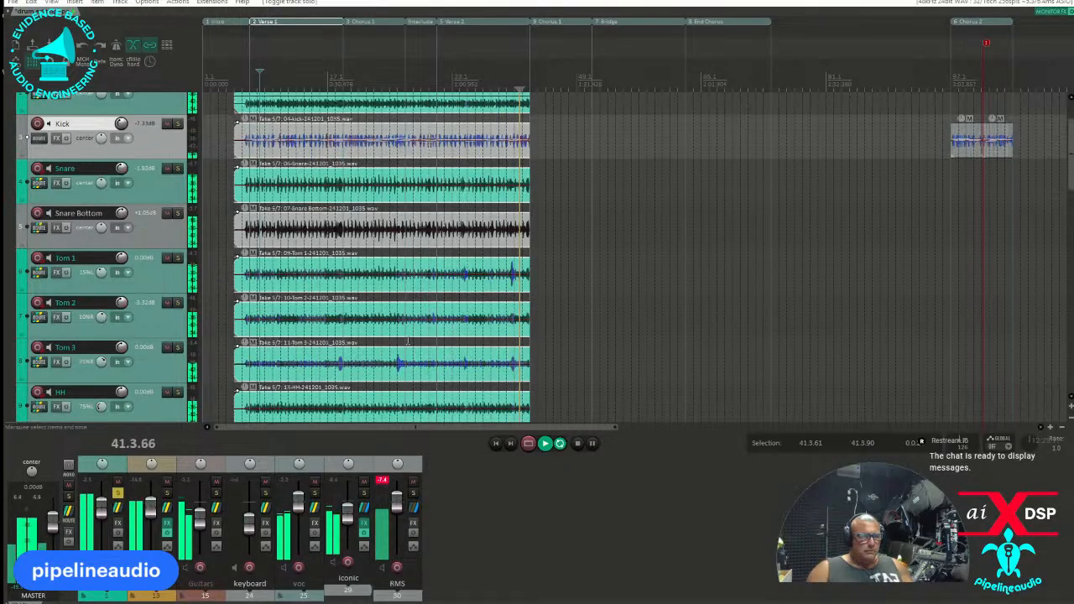
Turn off repeat and play the song from about bar 14 in Verse 1, stopping playback after listening
click(559, 444)
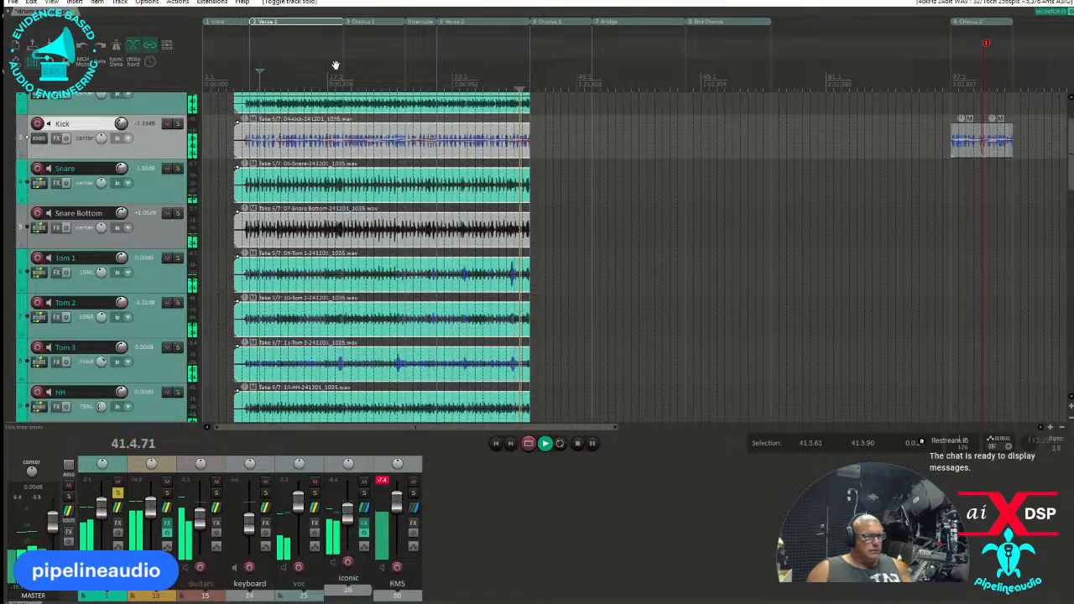
click(300, 77)
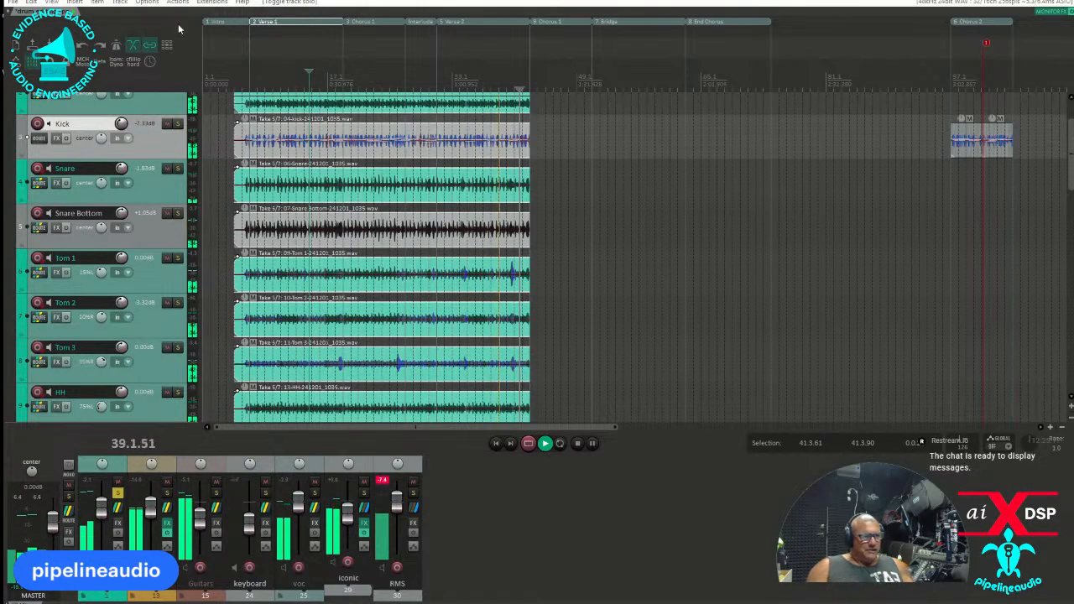
key(space)
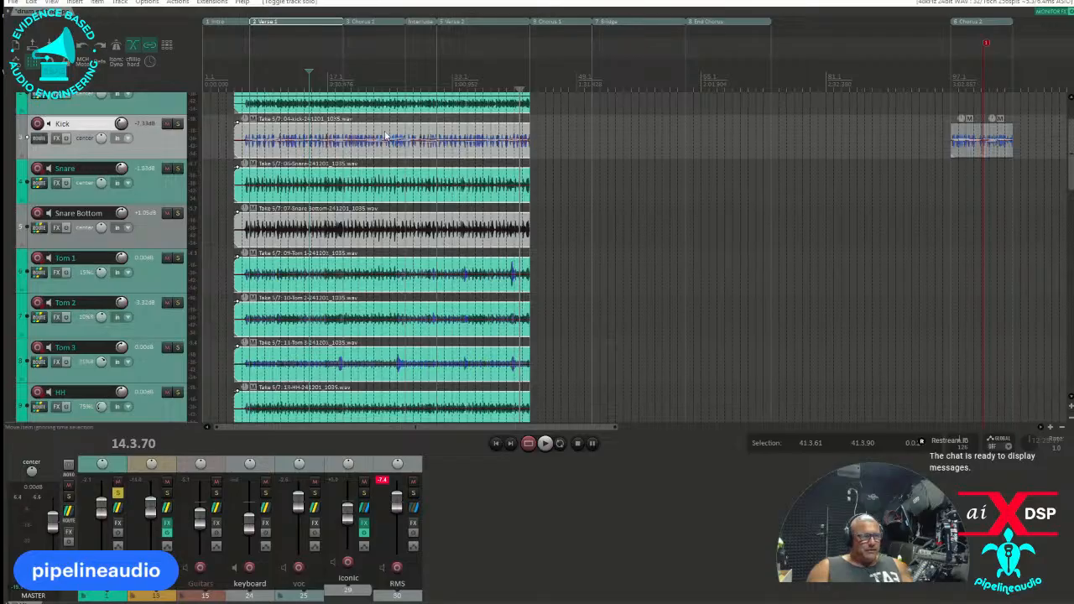
Set a time selection from 2.4.98 to 44.4.03 around the drum takes and remove the kick item's stretch markers within it
click(262, 152)
scroll(262, 152, up, 7)
scroll(285, 151, up, 4)
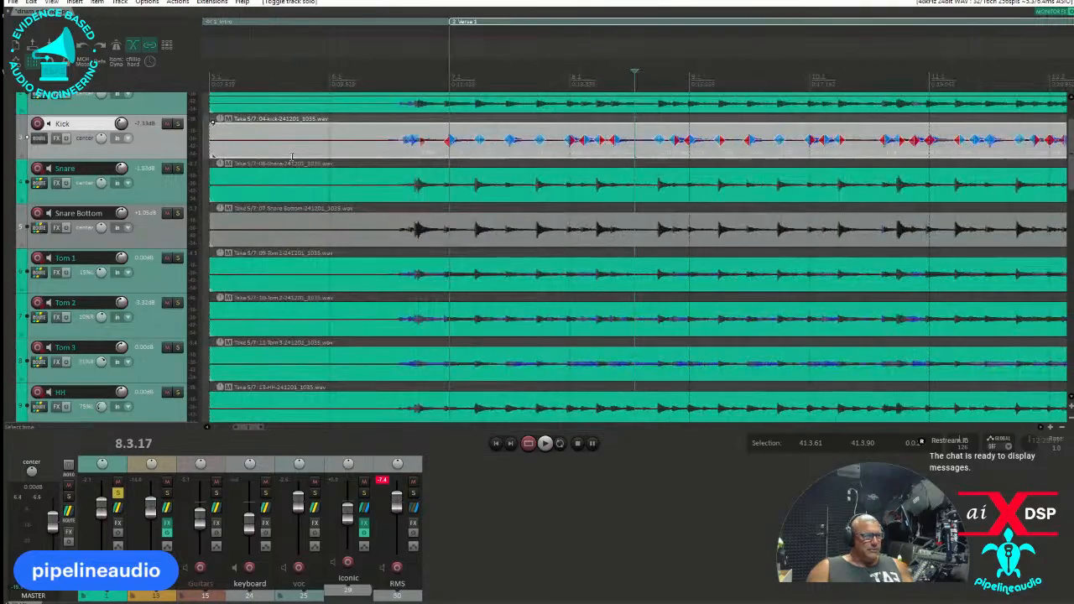
scroll(336, 165, down, 2)
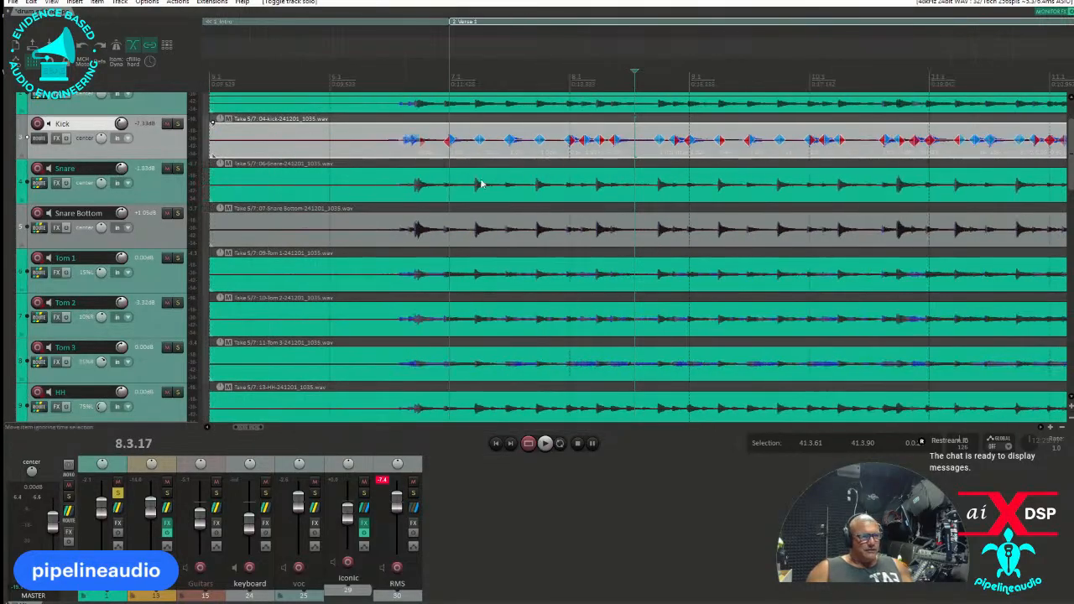
scroll(500, 175, up, 3)
scroll(411, 159, down, 4)
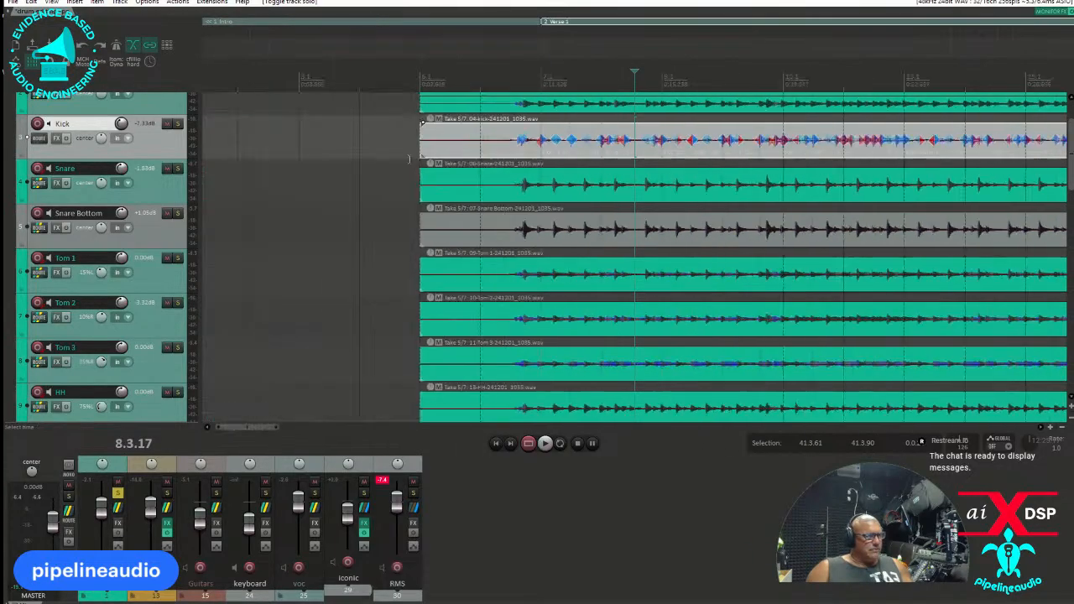
drag(251, 132, 892, 149)
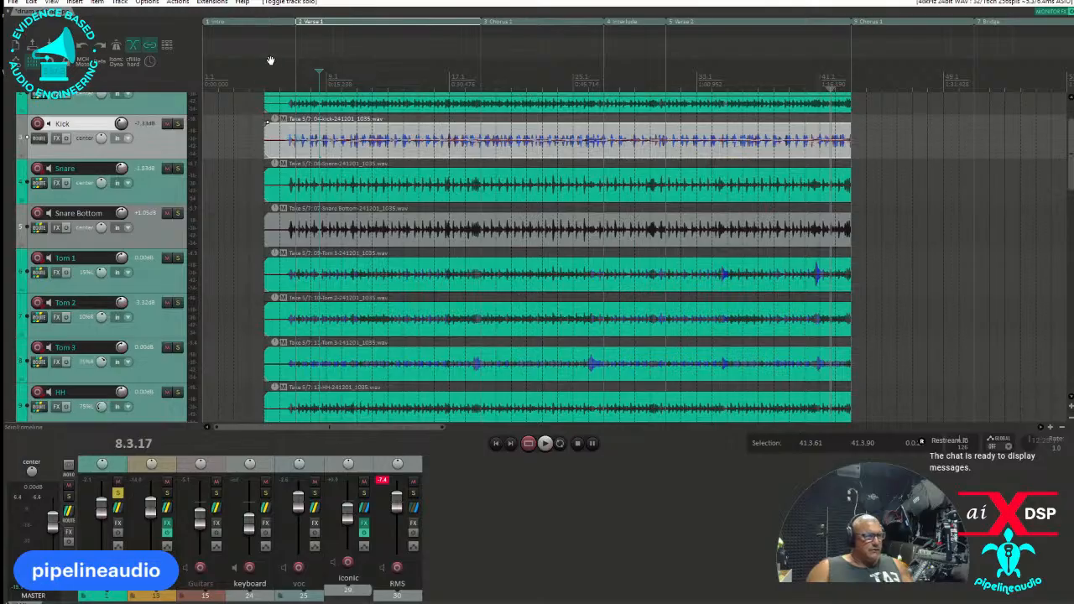
drag(877, 74, 234, 49)
key(alt+w)
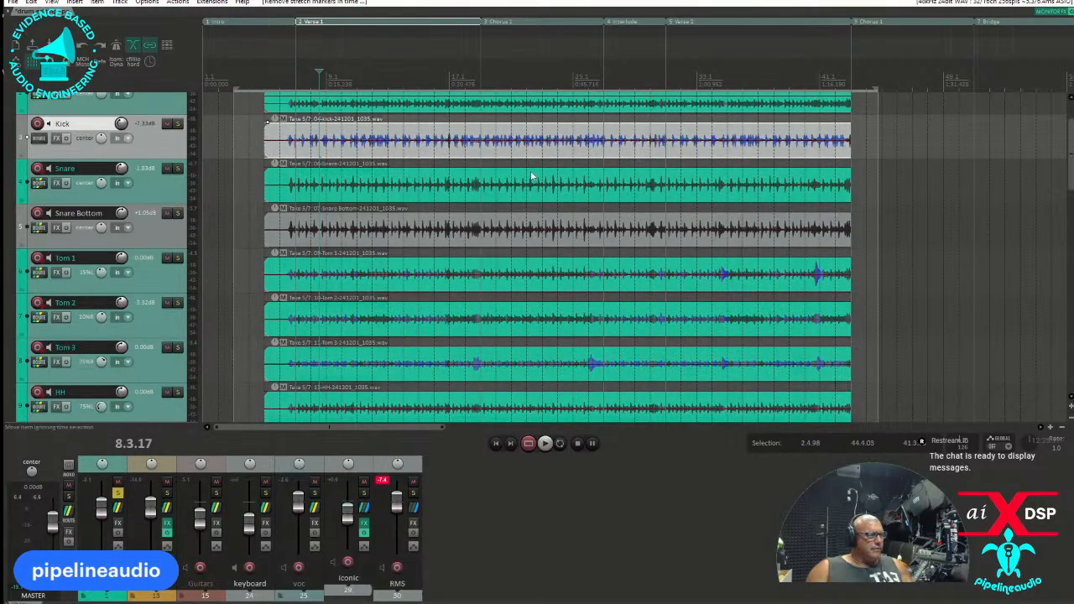
Examine the kick and the other drum items for leftover stretch markers, both close up and along the whole take
click(339, 148)
scroll(336, 146, up, 6)
scroll(336, 147, down, 8)
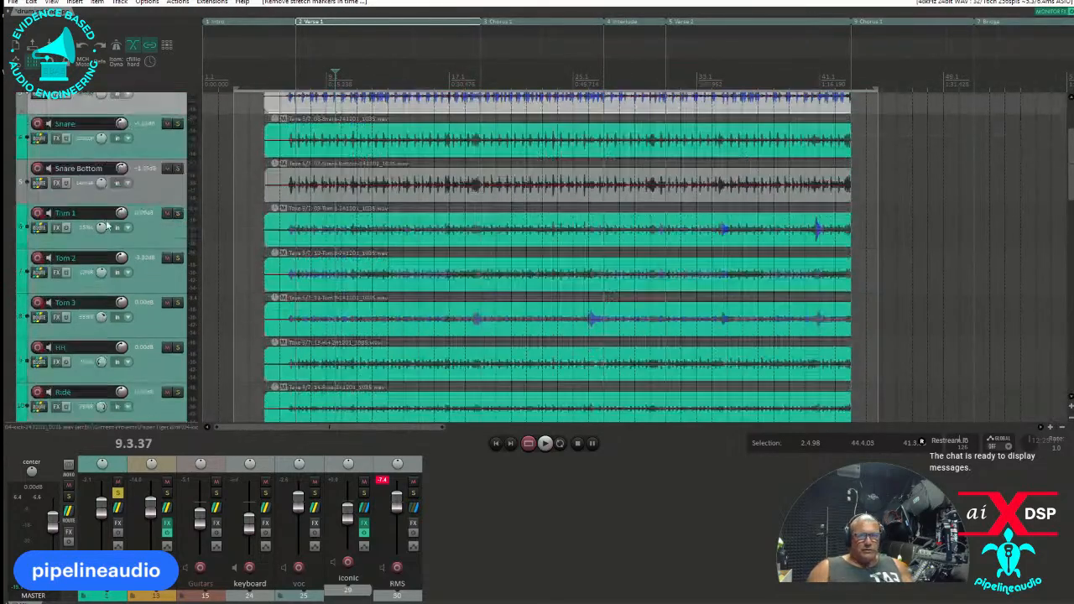
scroll(109, 226, down, 3)
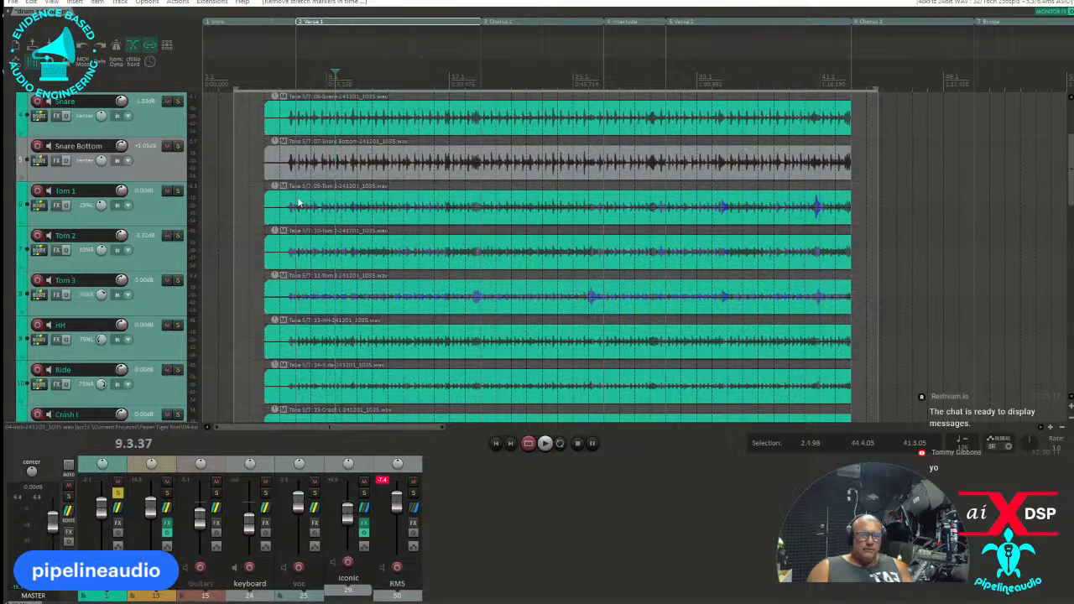
scroll(140, 258, down, 5)
scroll(107, 244, up, 4)
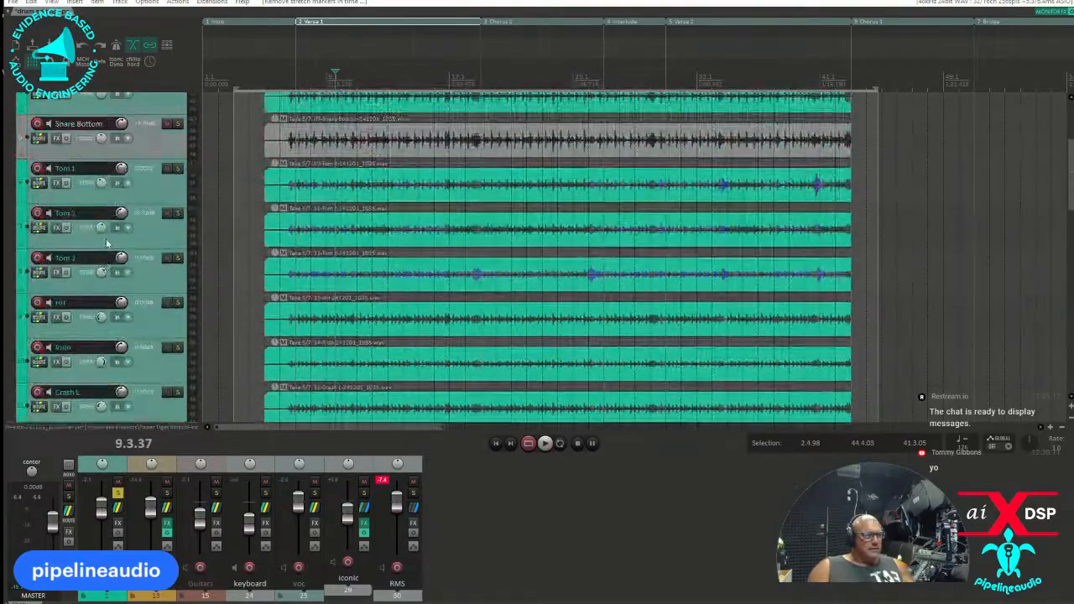
scroll(106, 244, up, 4)
click(312, 215)
scroll(311, 215, up, 5)
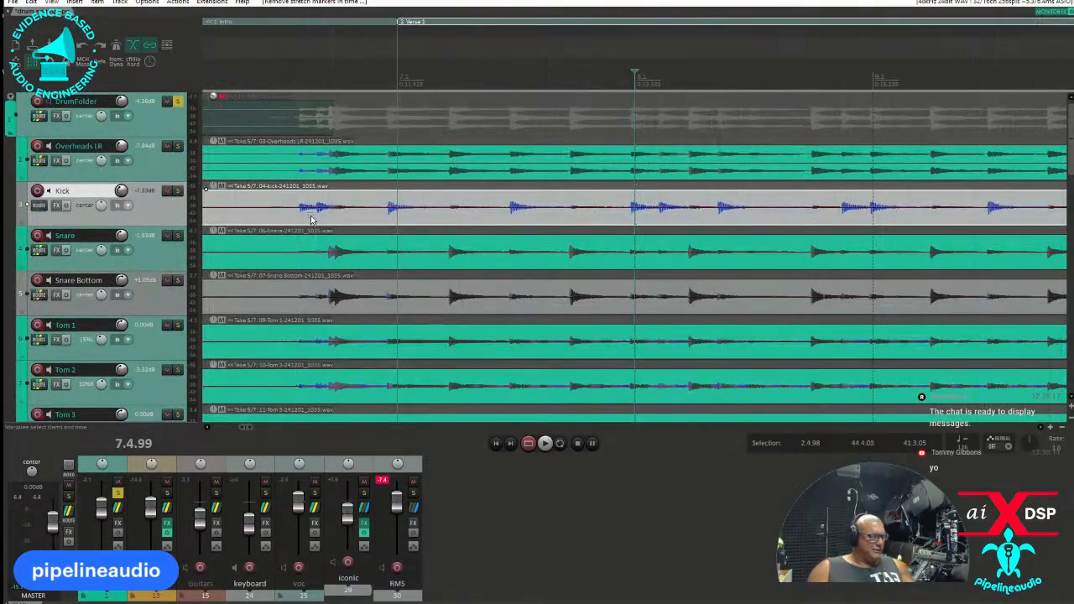
scroll(313, 216, down, 3)
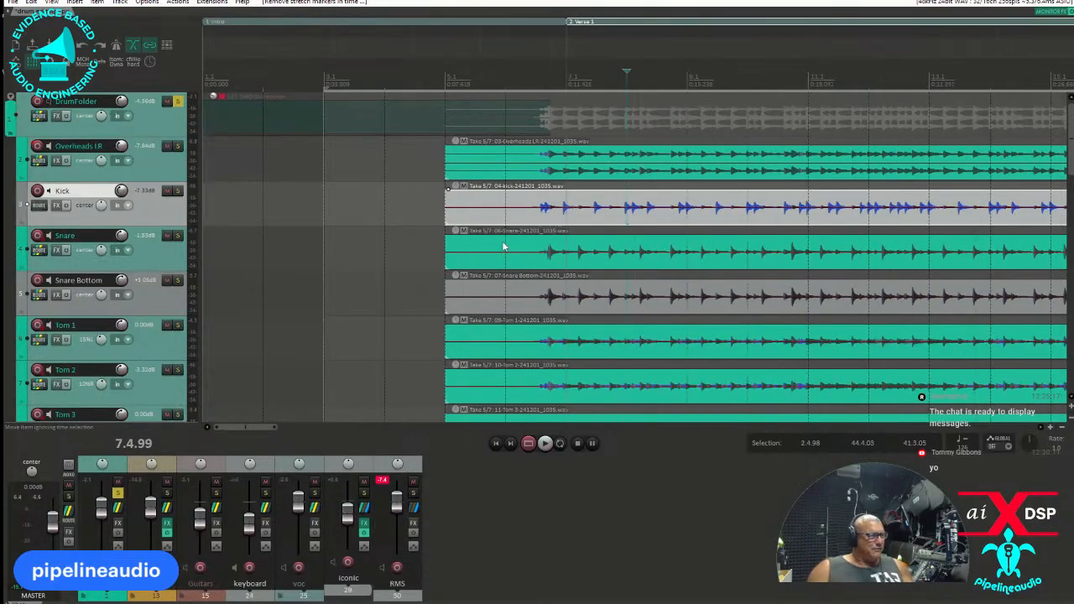
scroll(504, 244, down, 5)
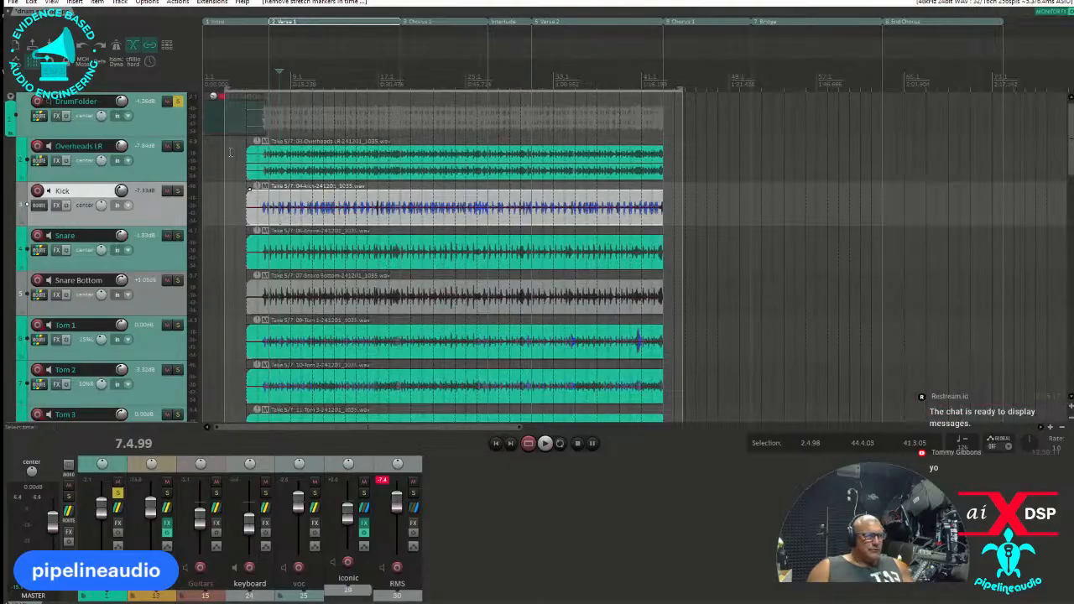
Group all the selected drum items, from the overheads down to Crash R
scroll(501, 366, down, 5)
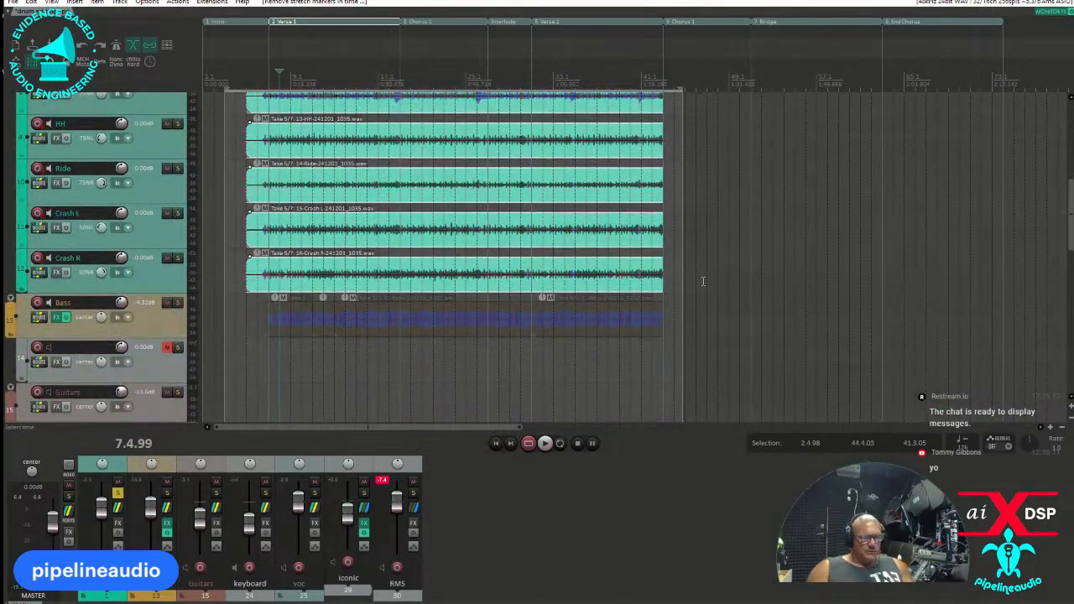
key(ctrl+g)
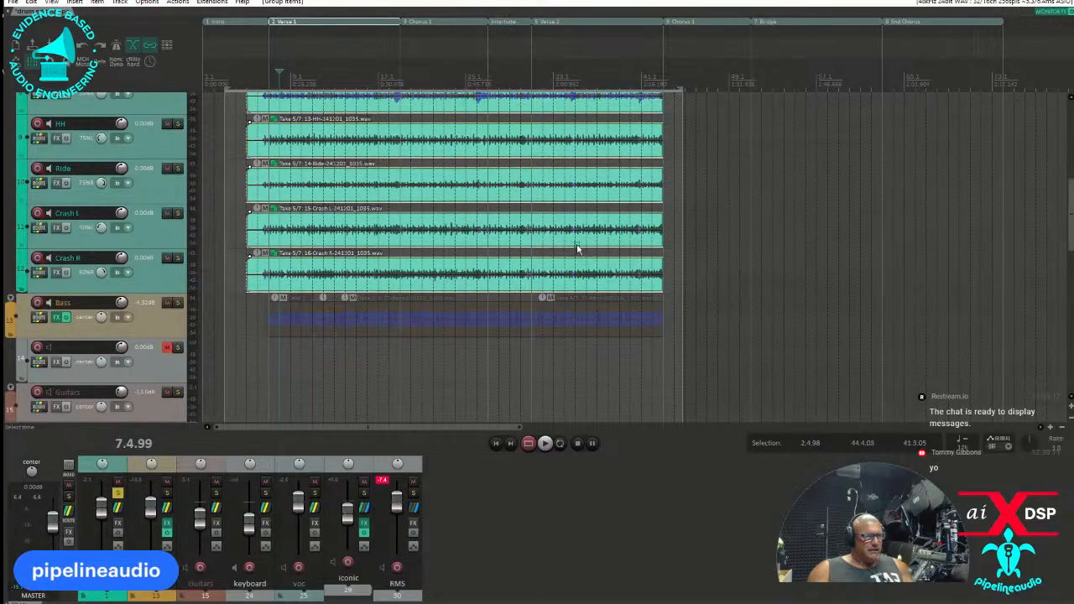
Try splitting the grouped drum items near bar 17 and moving the group, undoing each change
click(430, 180)
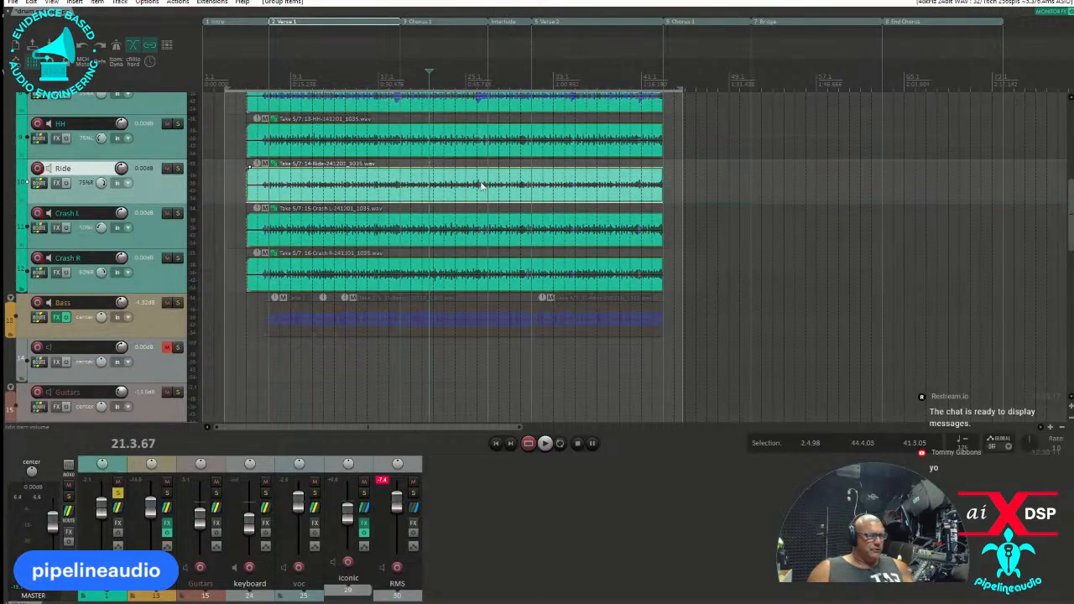
click(383, 180)
key(s)
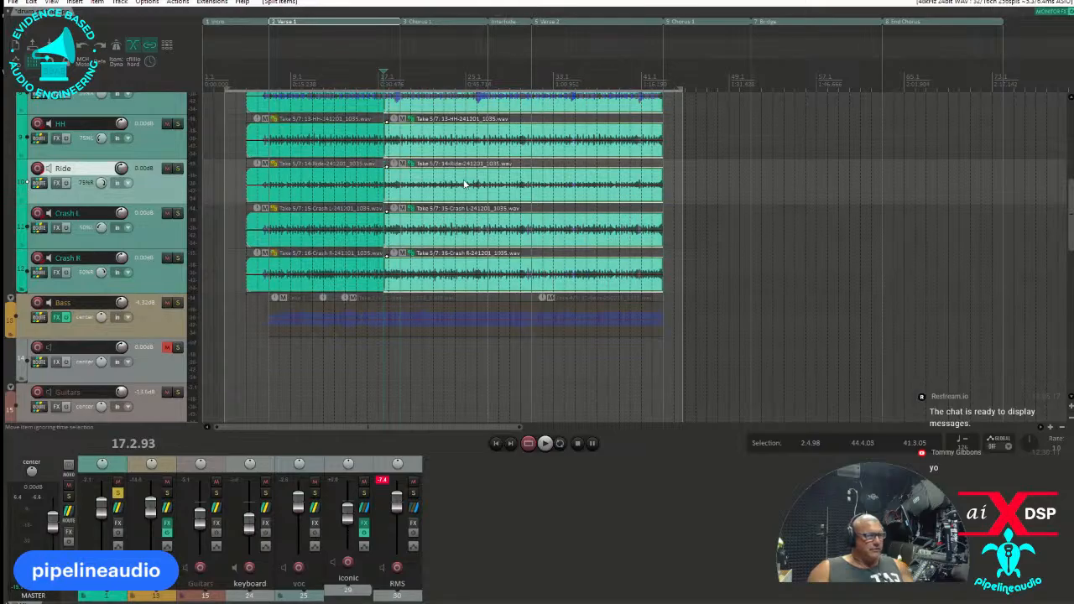
key(ctrl+z)
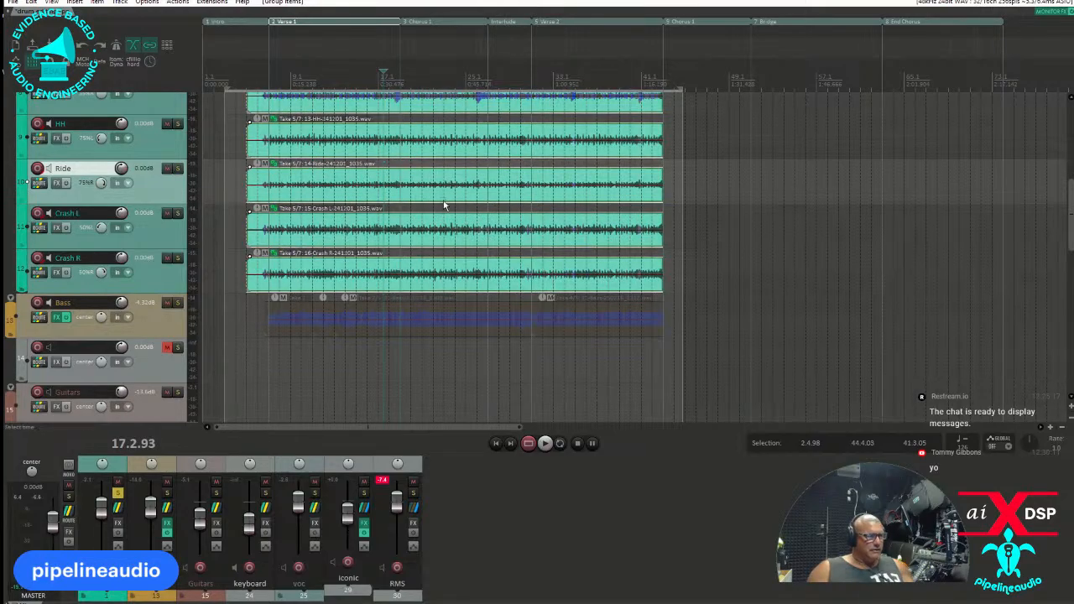
drag(521, 182, 538, 182)
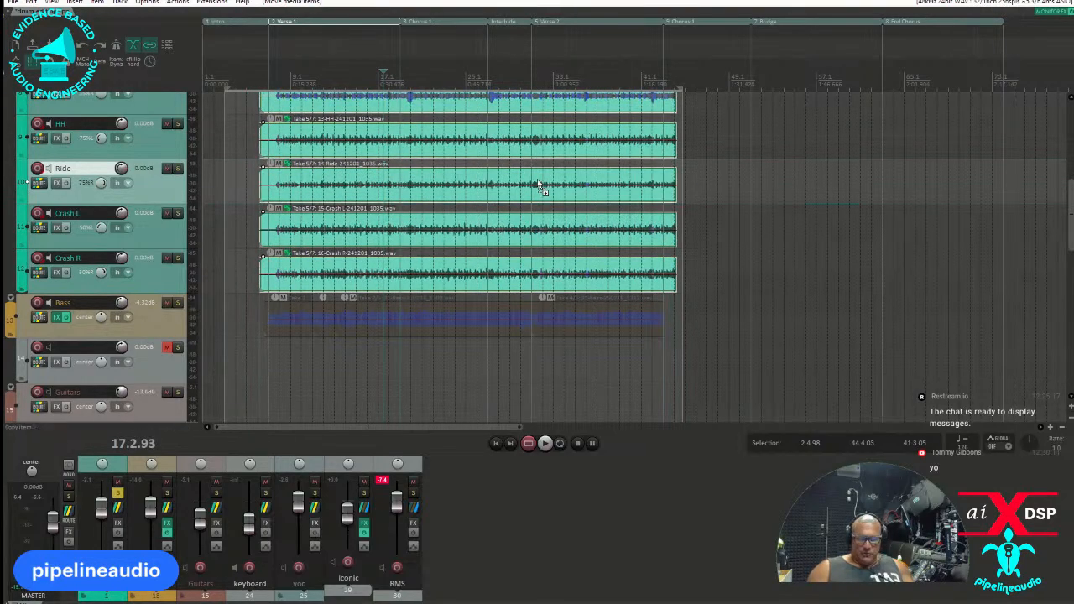
key(ctrl+z)
Listen to the drums against the metronome from 6.3.08, just before they enter, and switch the metronome off
click(279, 148)
scroll(295, 147, up, 8)
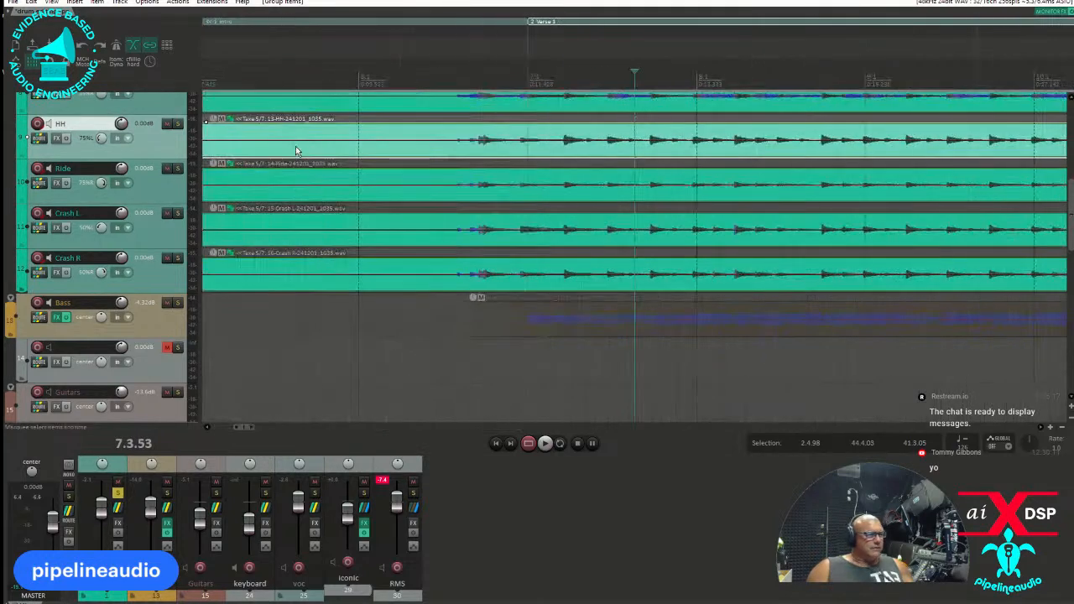
scroll(308, 147, down, 4)
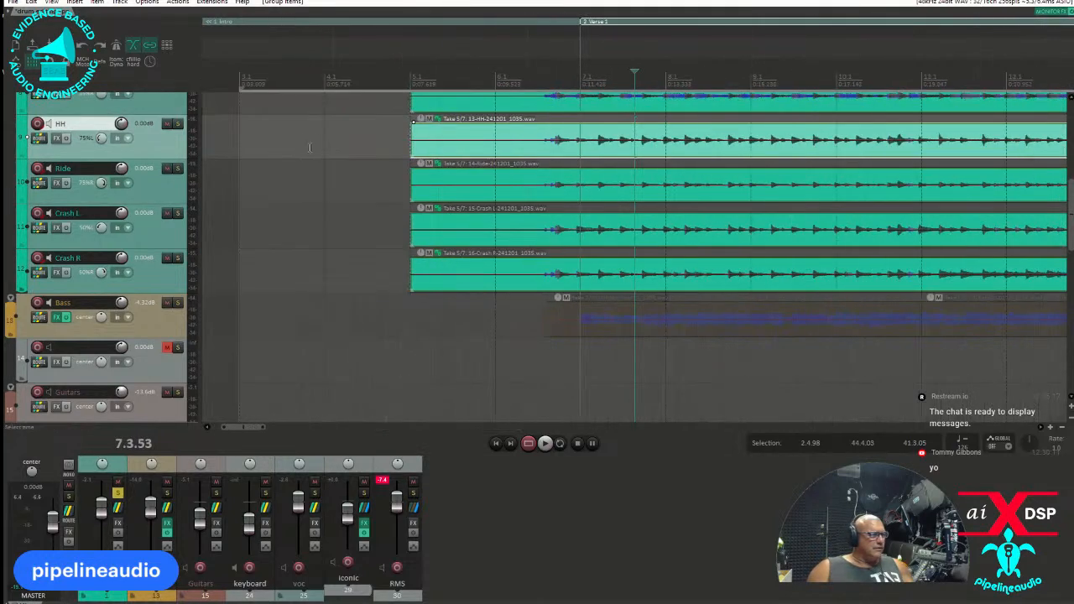
scroll(107, 191, up, 6)
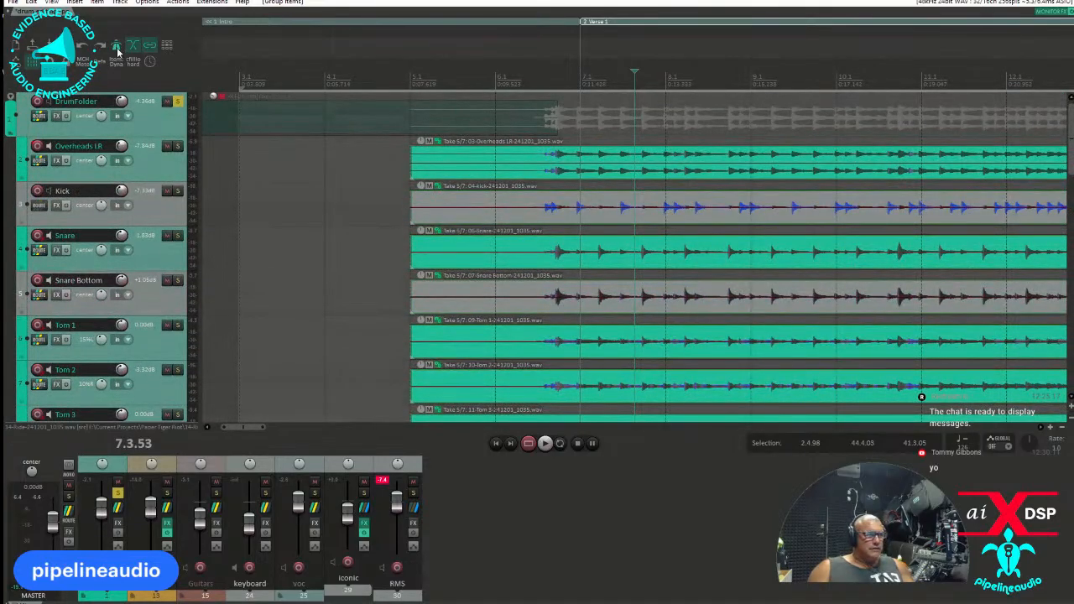
click(539, 75)
key(space)
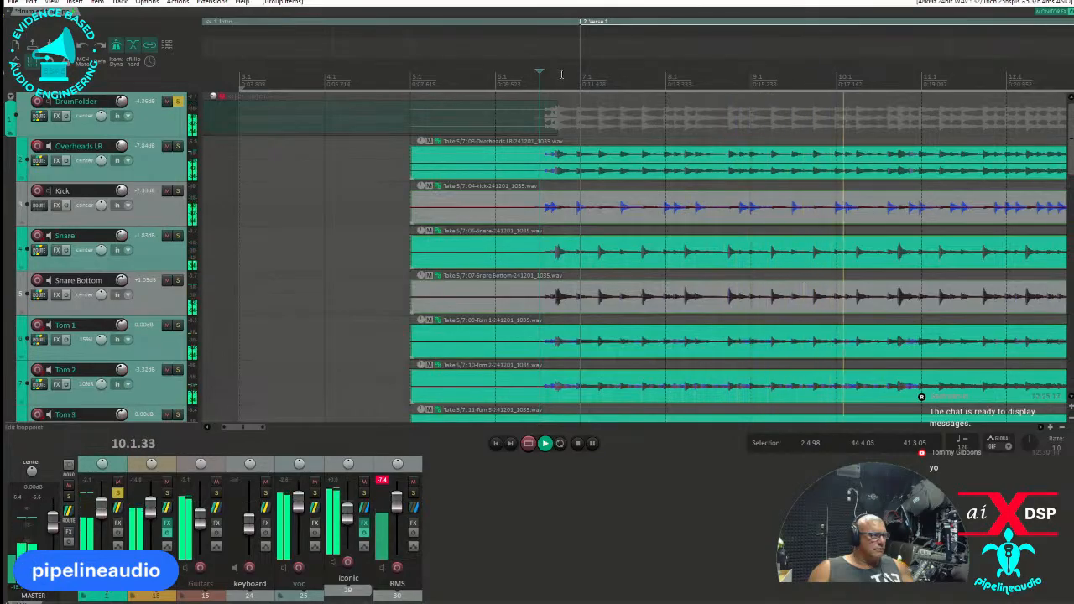
key(space)
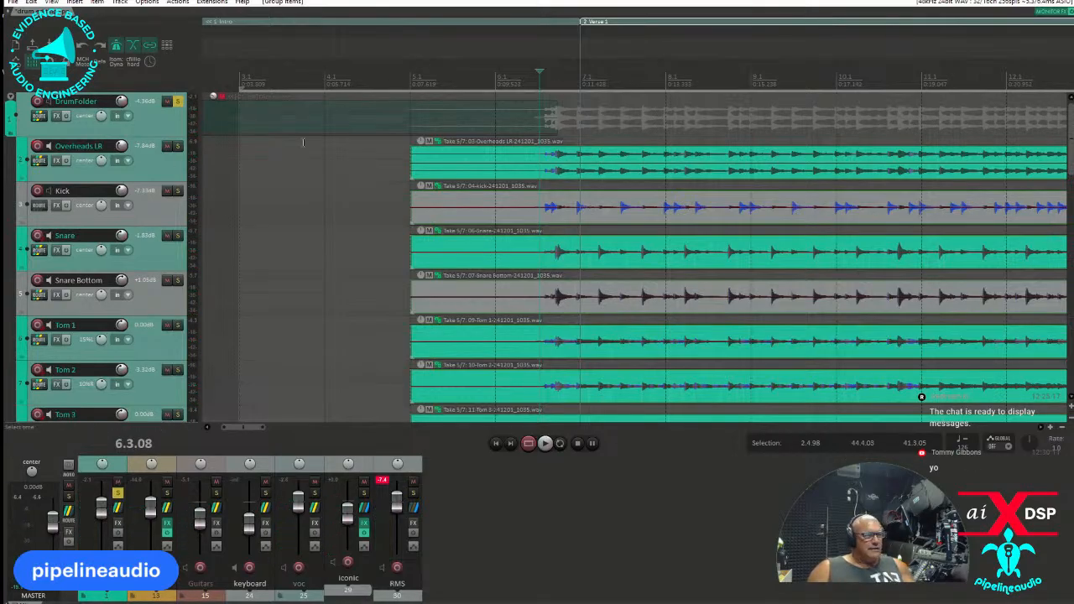
click(117, 46)
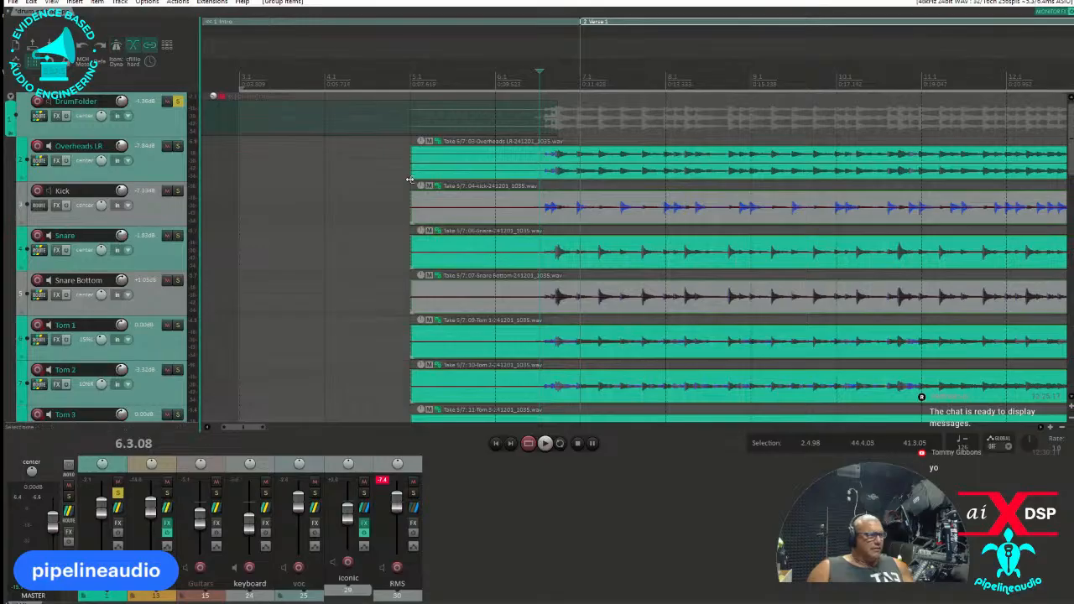
Run Dynamic Split on the kick item at transients with 20 ms minimum slice length, using "Split selected and grouped items", and review the slices
click(523, 217)
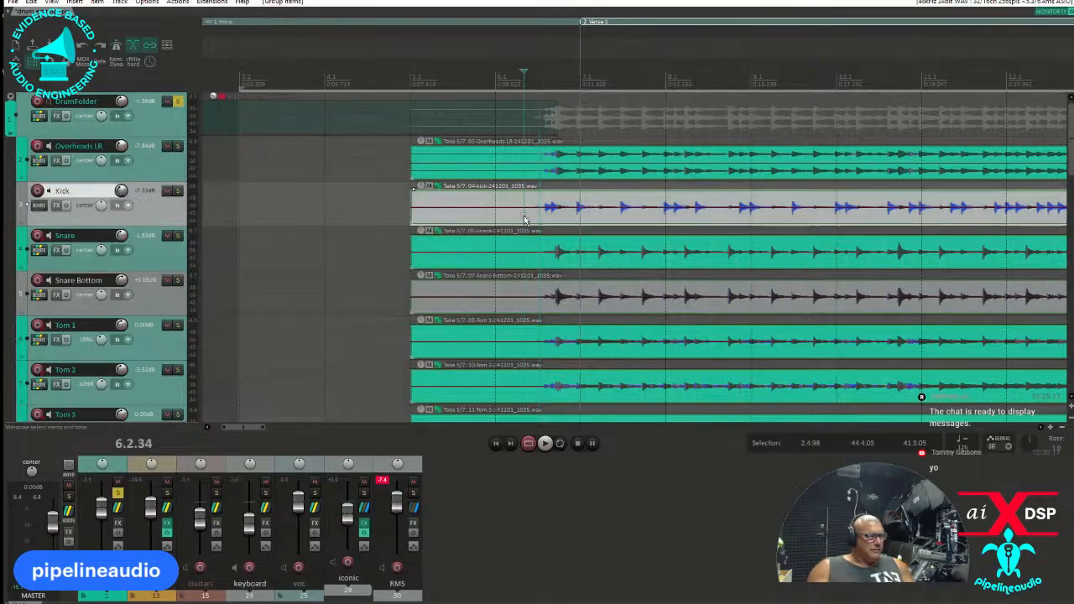
click(511, 203)
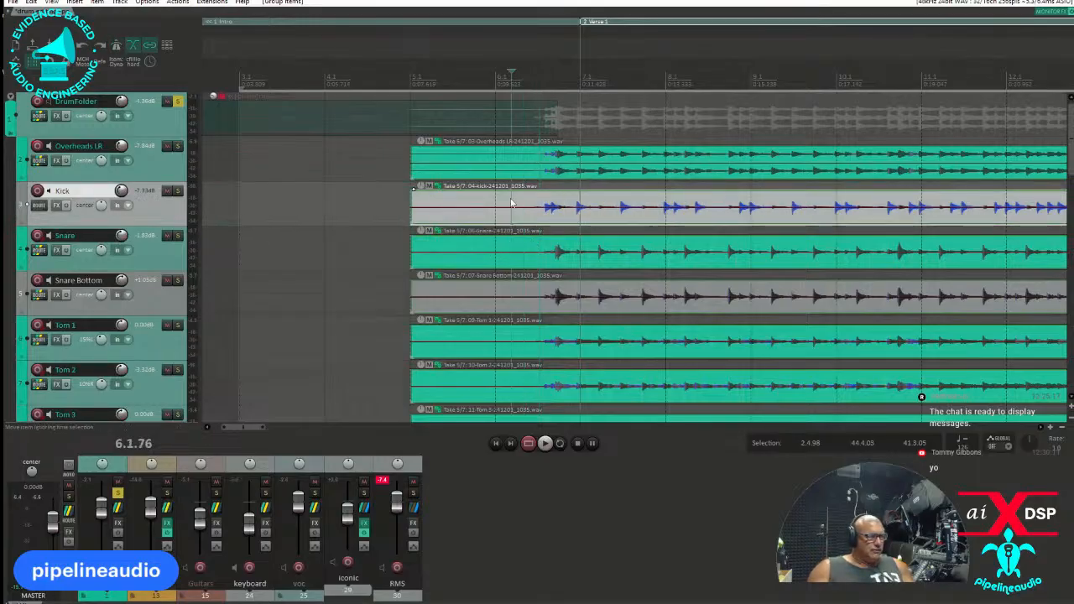
click(52, 3)
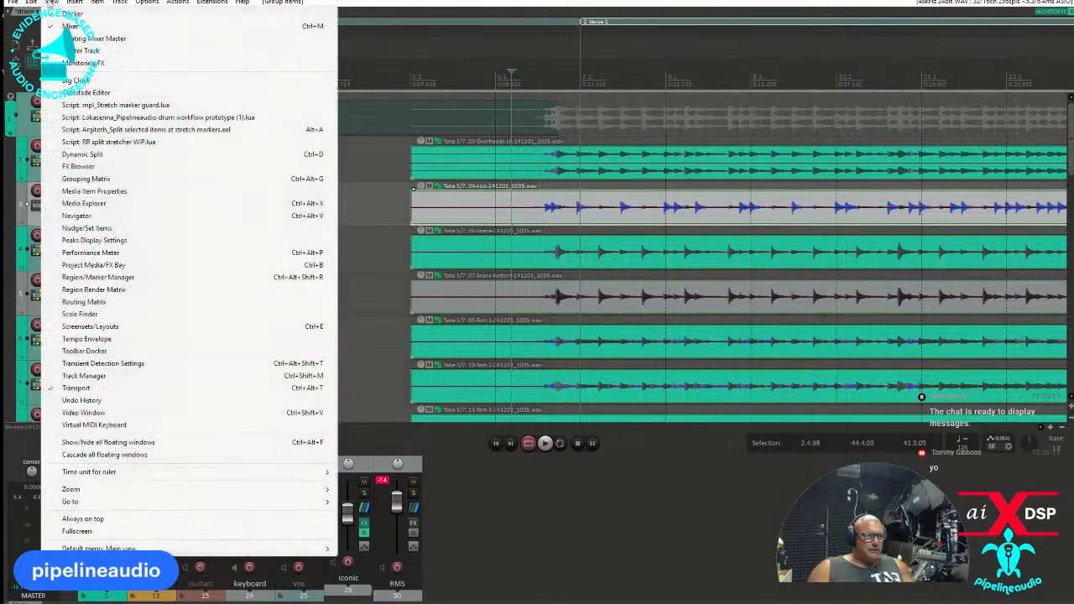
click(84, 154)
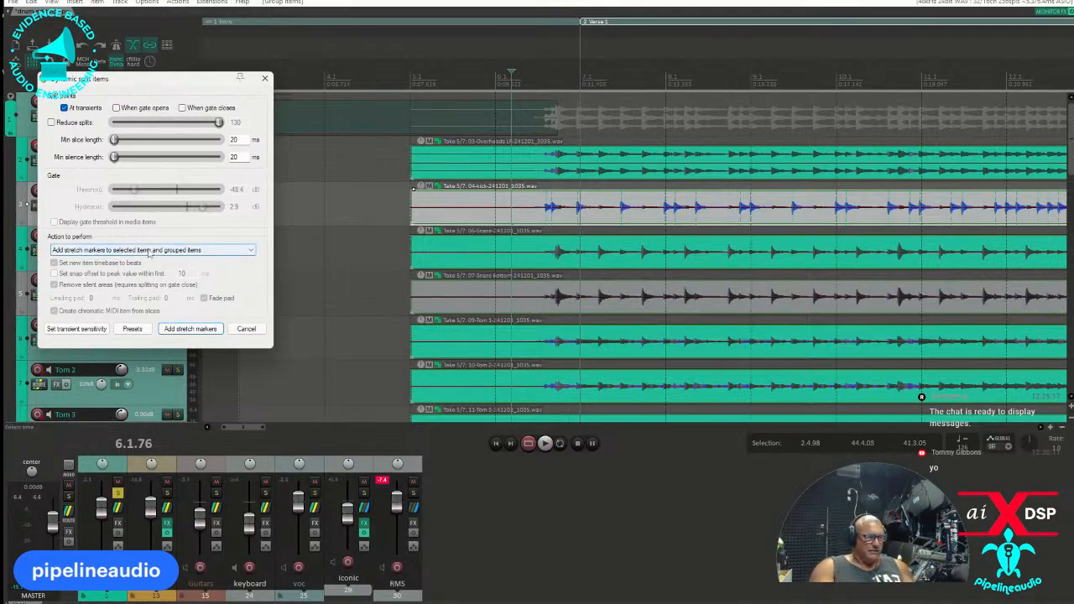
click(149, 252)
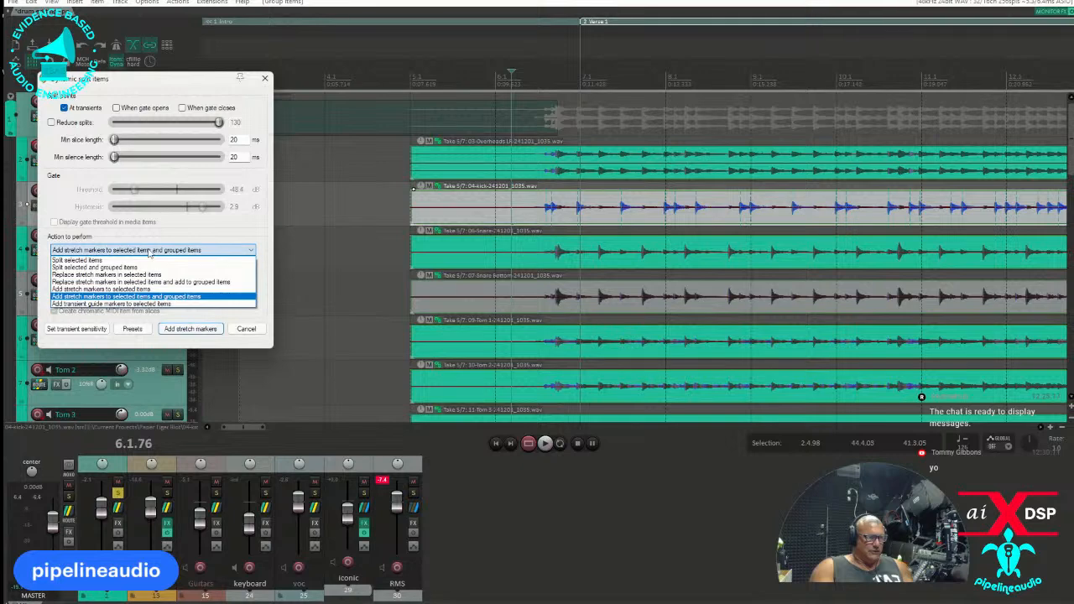
click(103, 267)
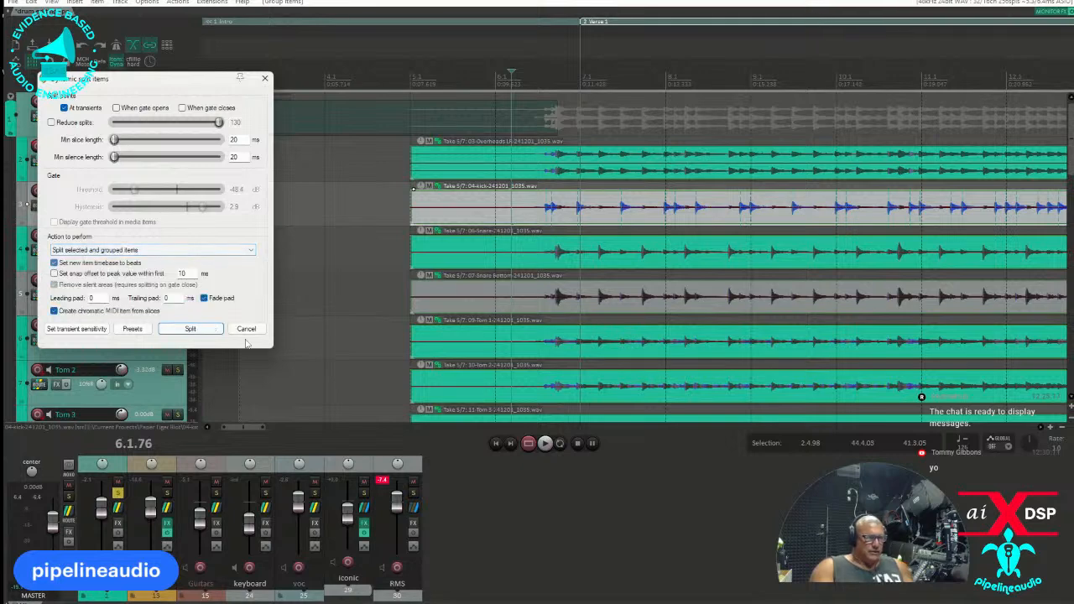
click(189, 329)
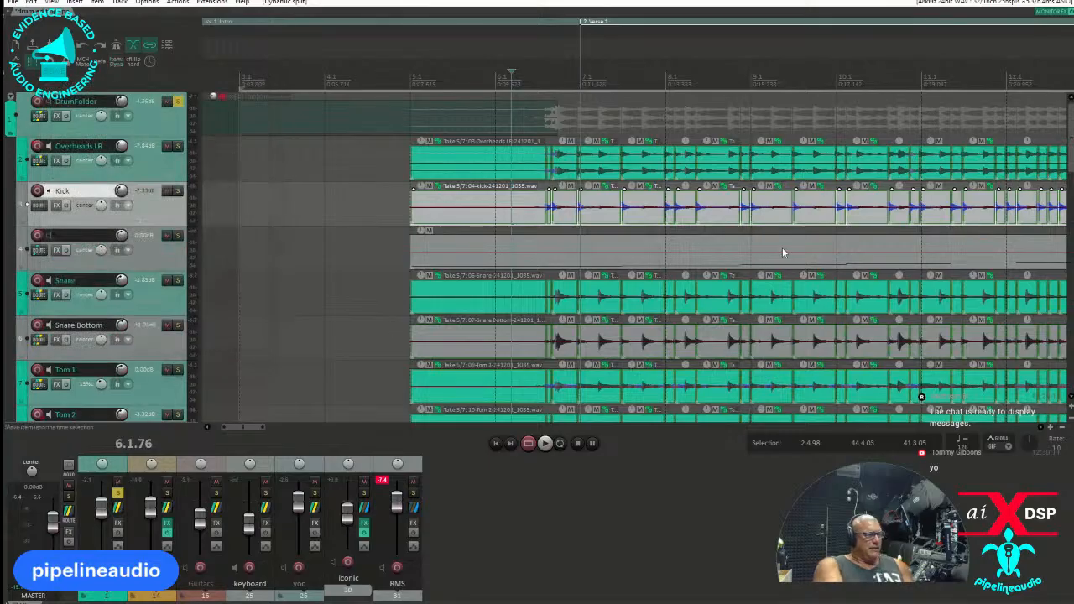
scroll(666, 244, down, 4)
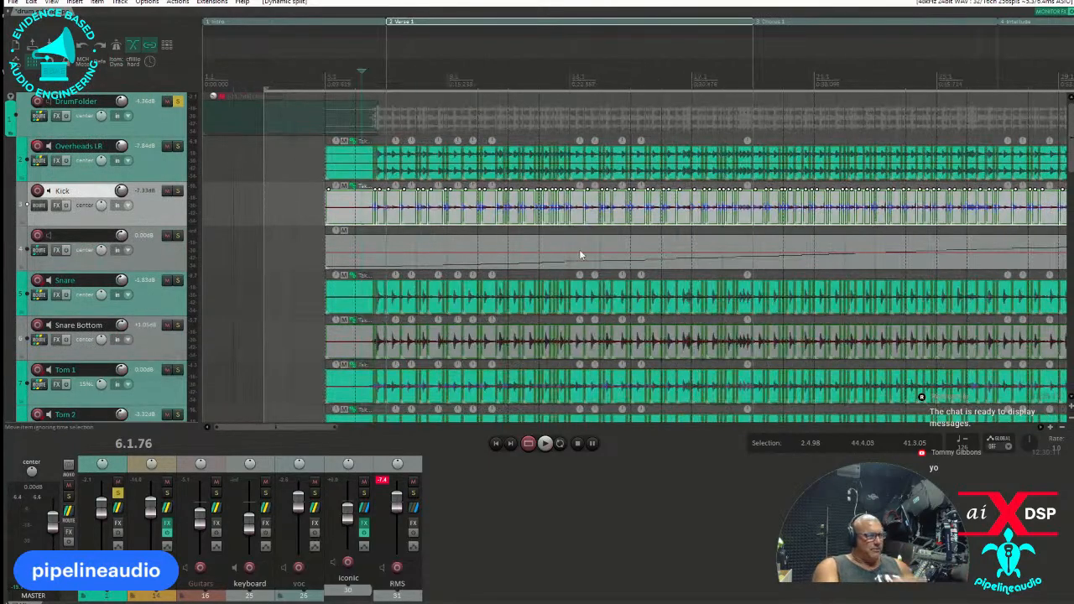
scroll(579, 250, down, 4)
scroll(522, 245, up, 5)
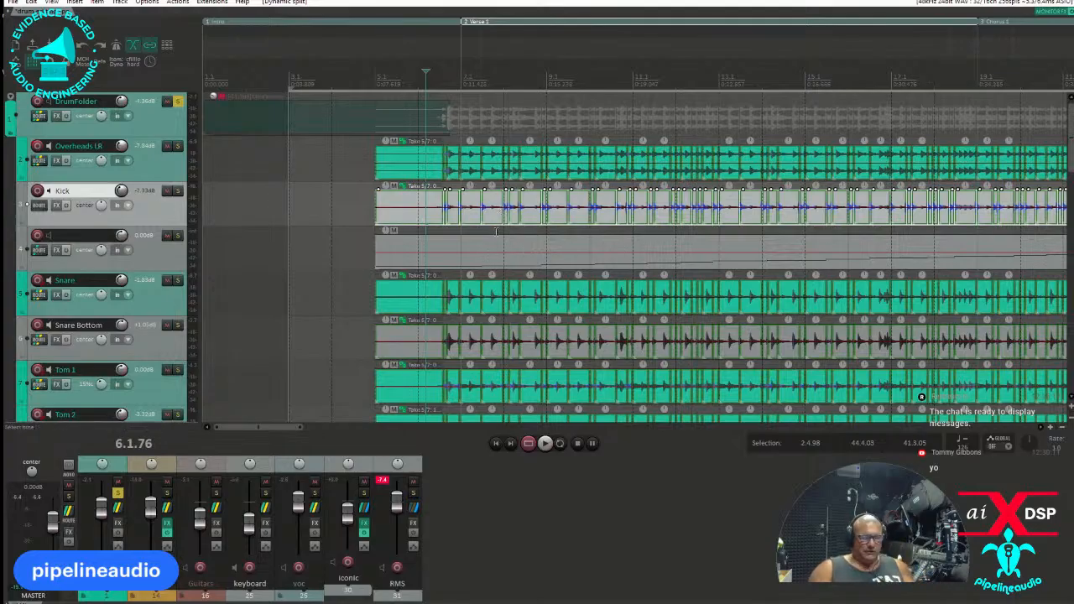
Undo the dynamic split, then select all the drum items and regroup them
key(ctrl+z)
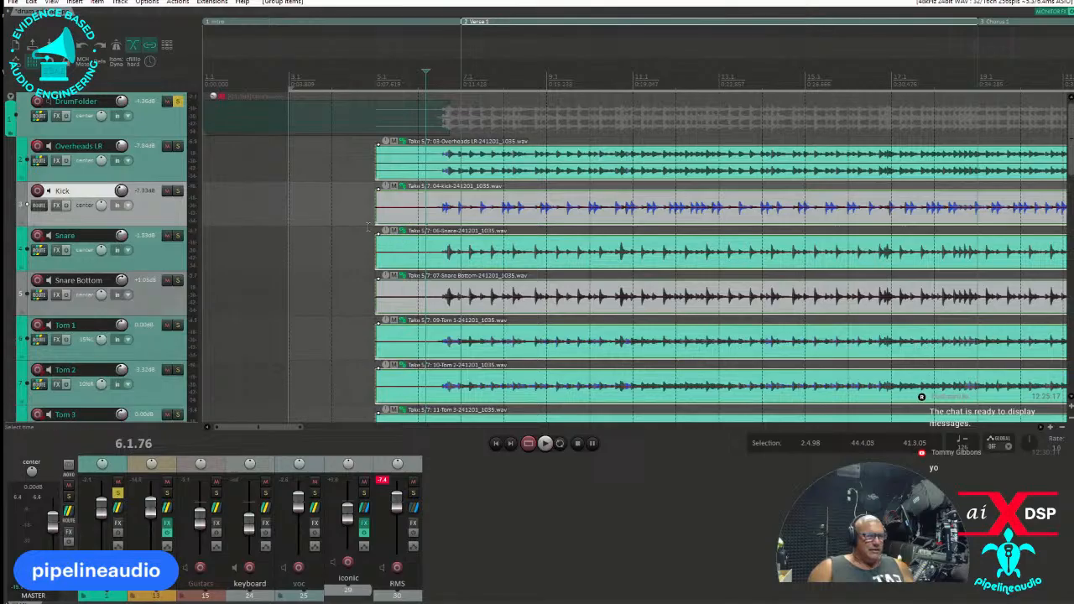
click(462, 219)
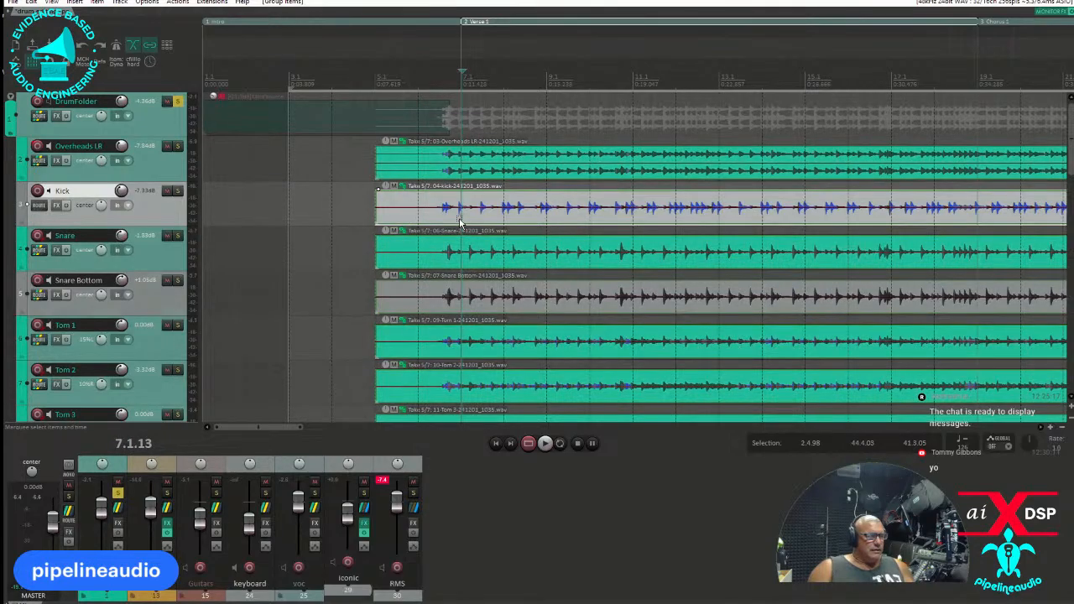
click(452, 250)
scroll(442, 252, down, 4)
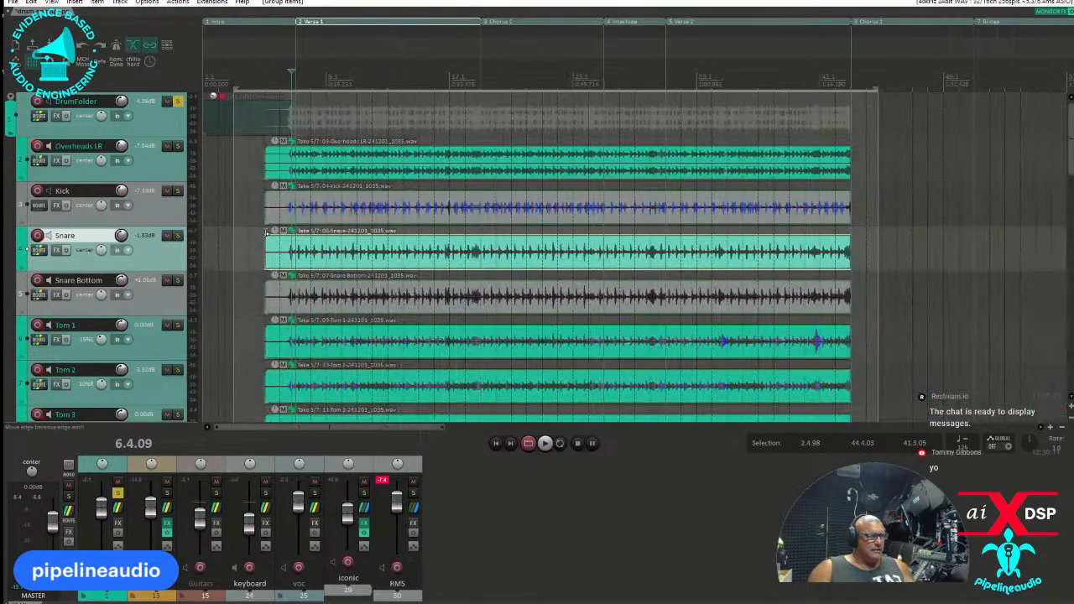
drag(235, 159, 257, 158)
key(u)
key(ctrl+g)
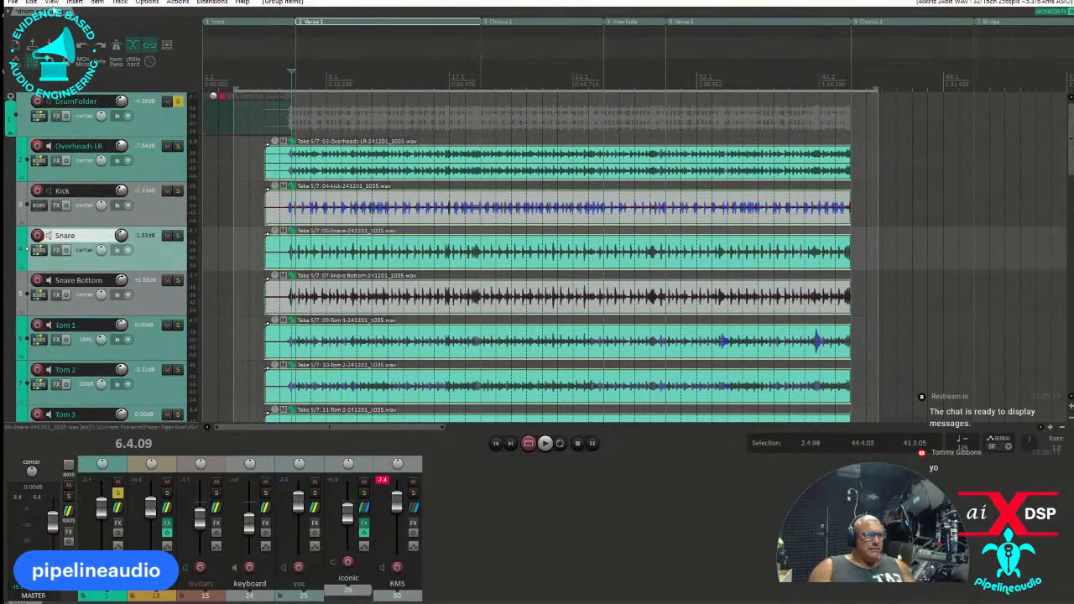
Set Dynamic Split to "Add stretch markers to selected items and grouped items" with only the kick item selected
click(51, 1)
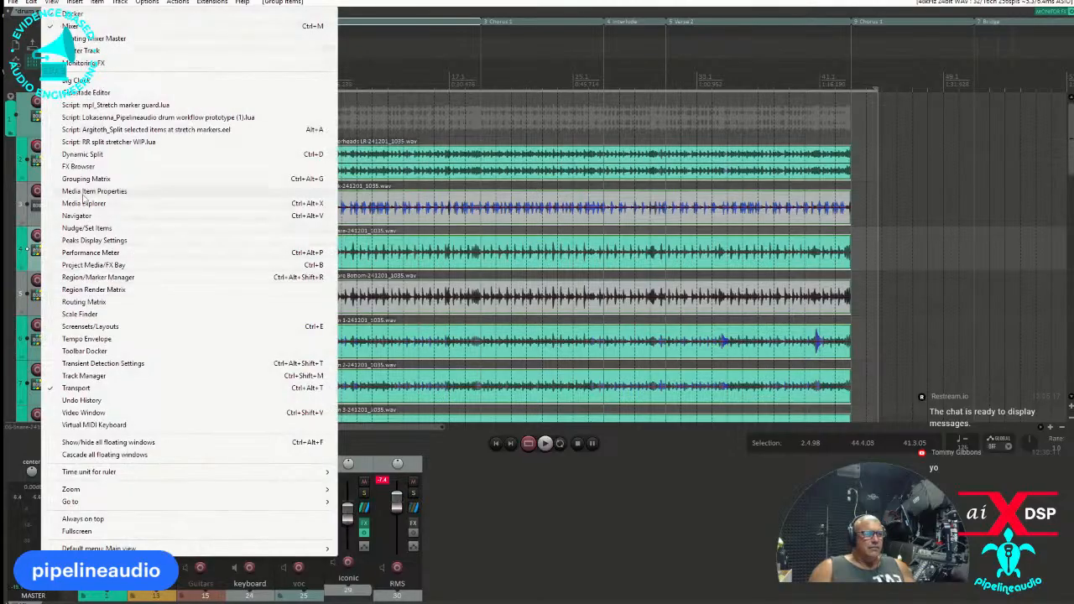
click(82, 154)
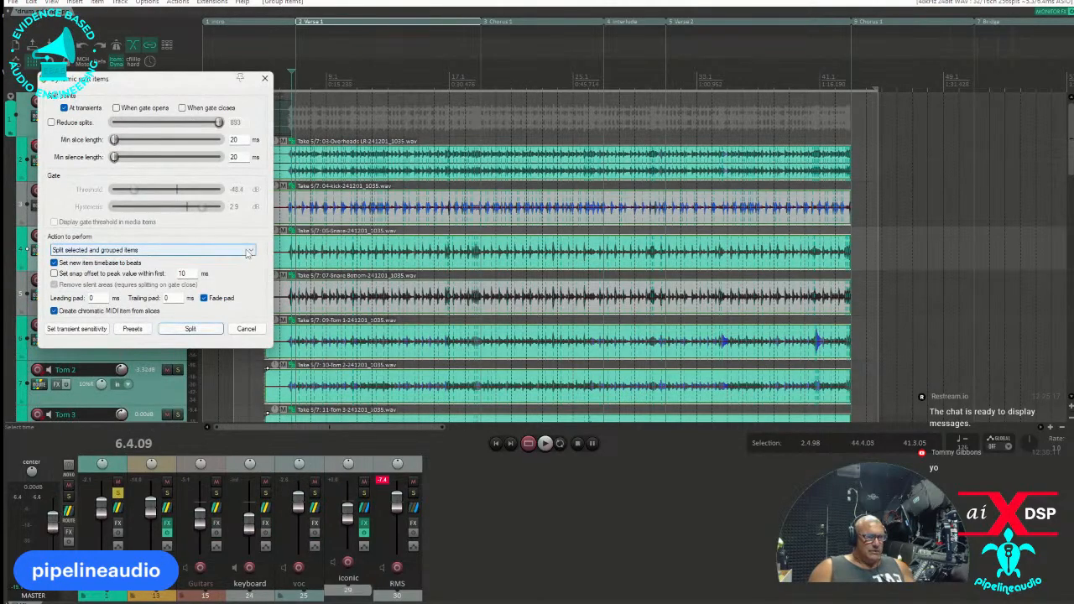
click(249, 254)
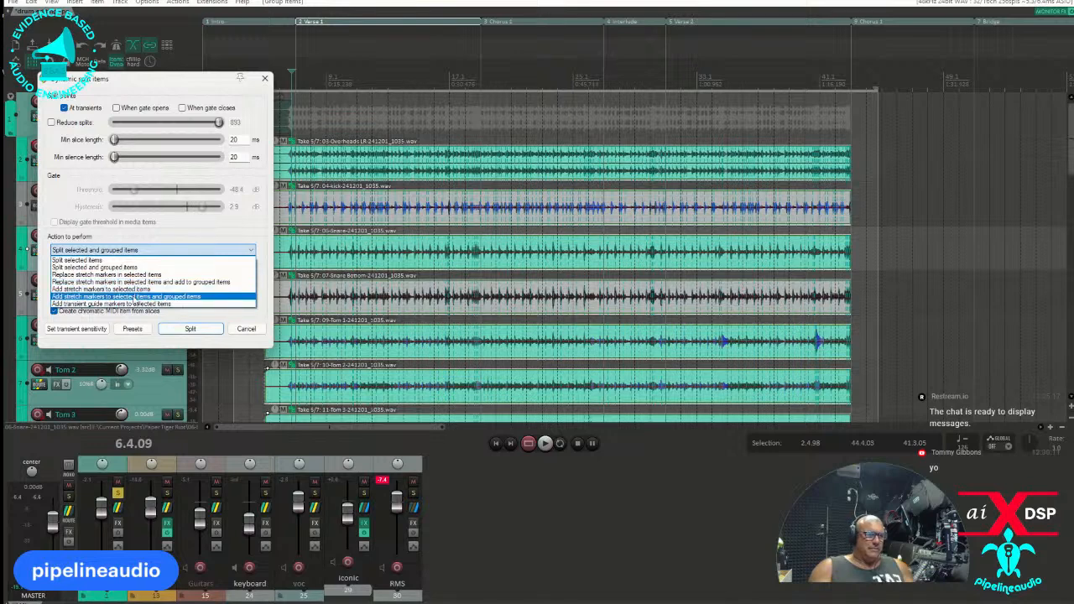
click(134, 297)
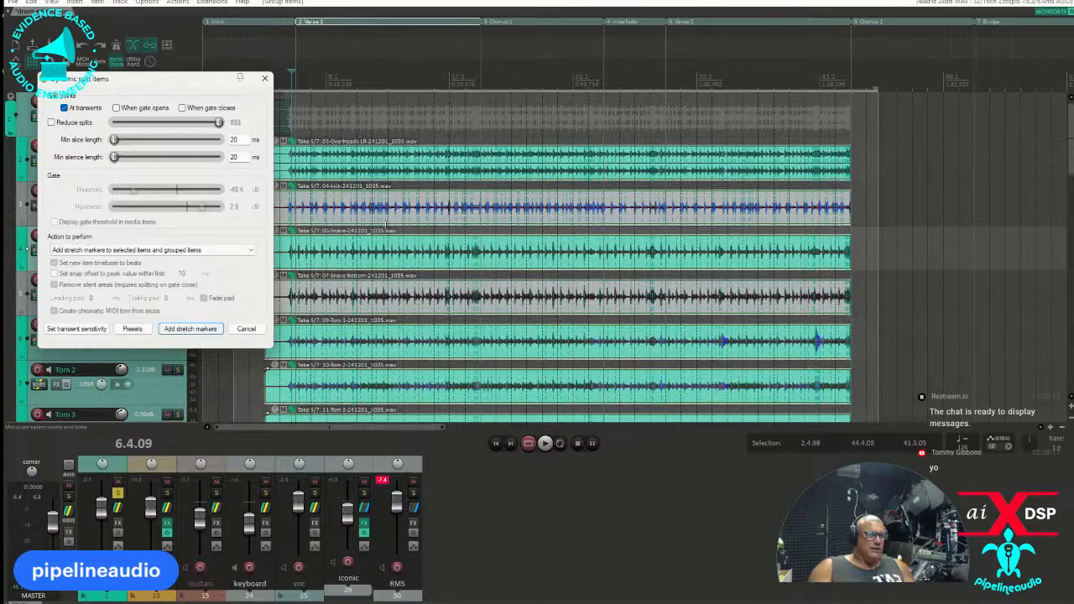
scroll(400, 222, up, 3)
click(439, 214)
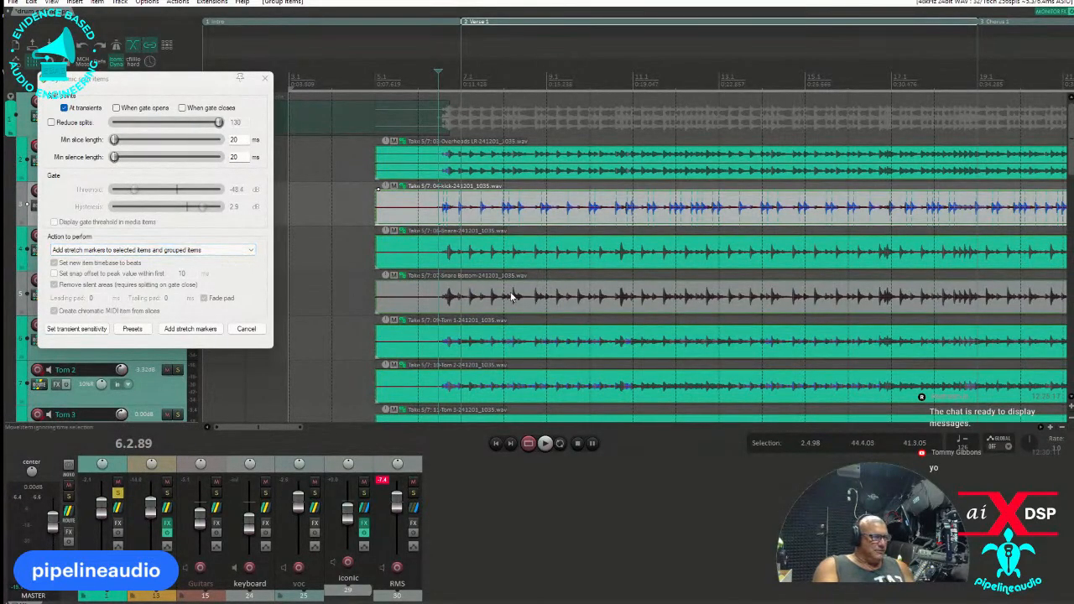
Set the transient detection threshold to -25.1 dB, checking it against the enlarged kick waveform around bar 6
click(448, 216)
scroll(453, 223, up, 5)
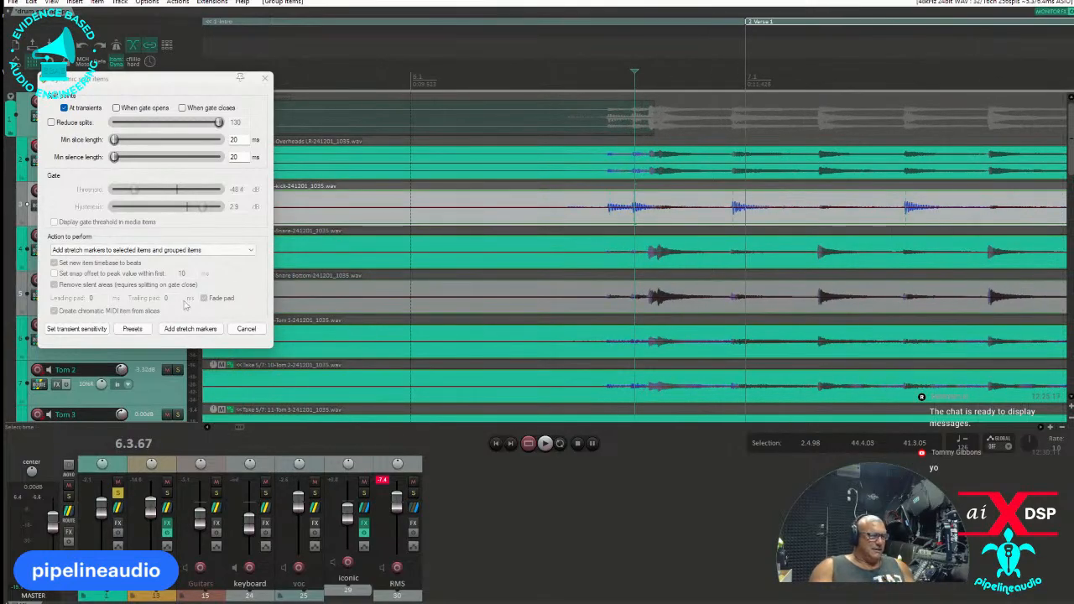
click(76, 328)
drag(344, 346, 592, 237)
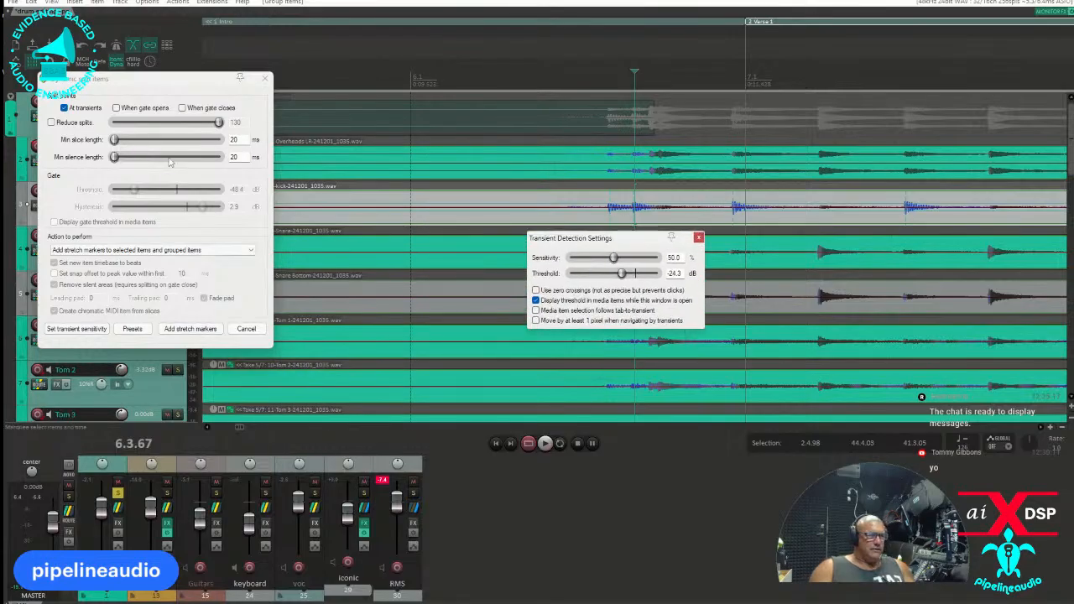
drag(179, 85, 162, 262)
drag(147, 225, 148, 302)
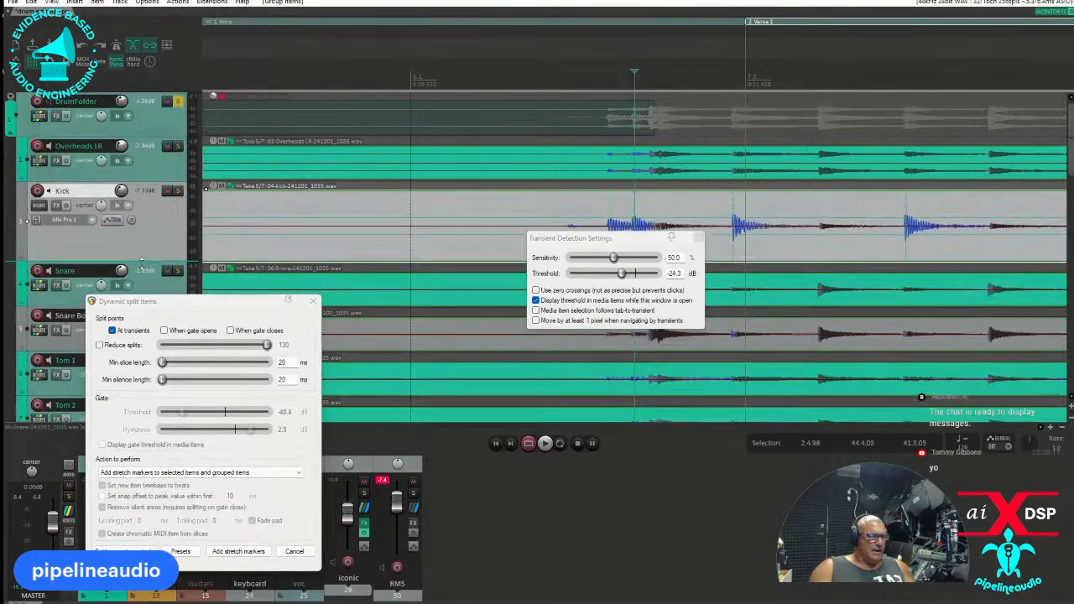
drag(607, 241, 453, 241)
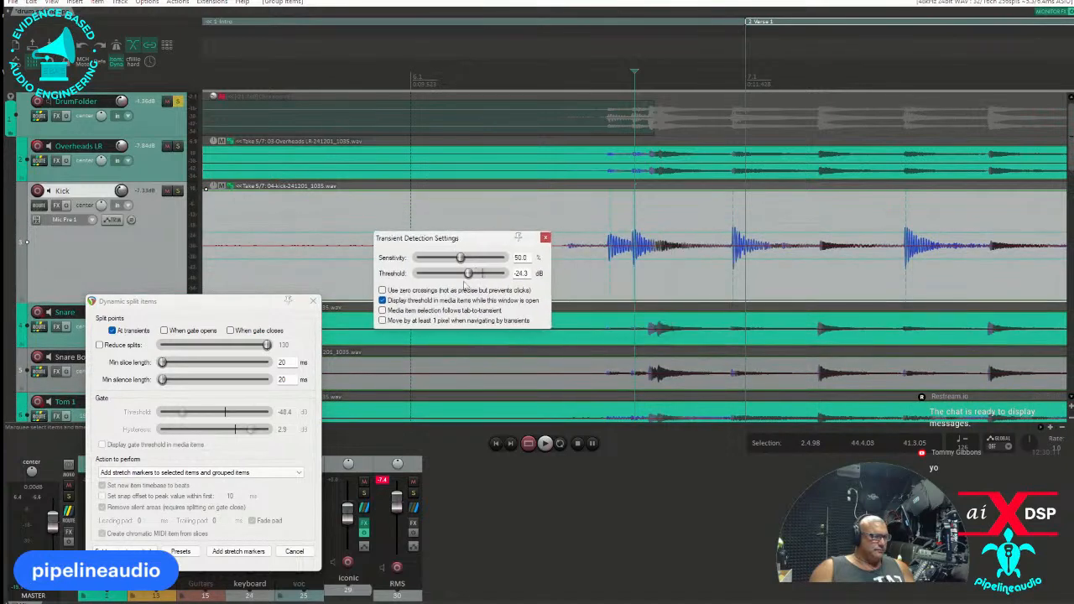
mouse_move(469, 279)
mouse_down()
mouse_move(496, 281)
mouse_move(468, 287)
mouse_up()
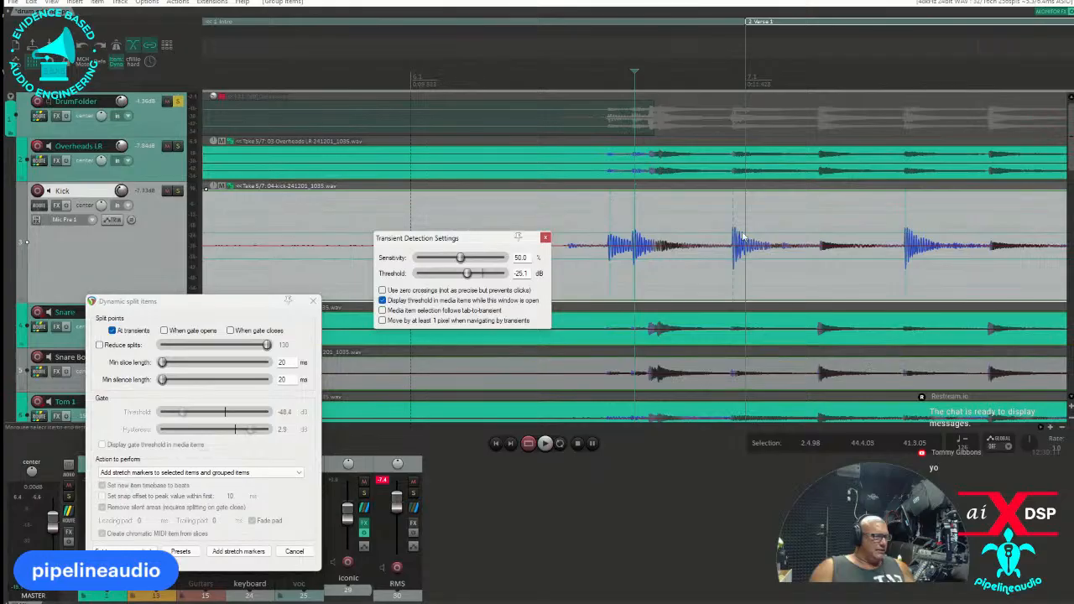
Add stretch markers at the kick transients to all the grouped drum items
scroll(916, 266, down, 3)
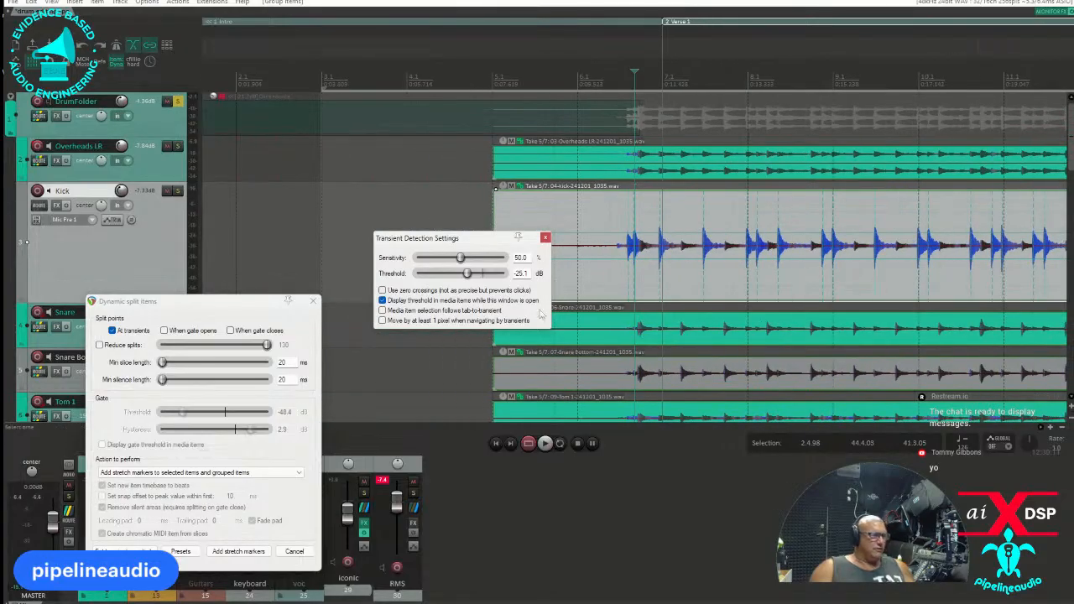
drag(261, 305, 297, 104)
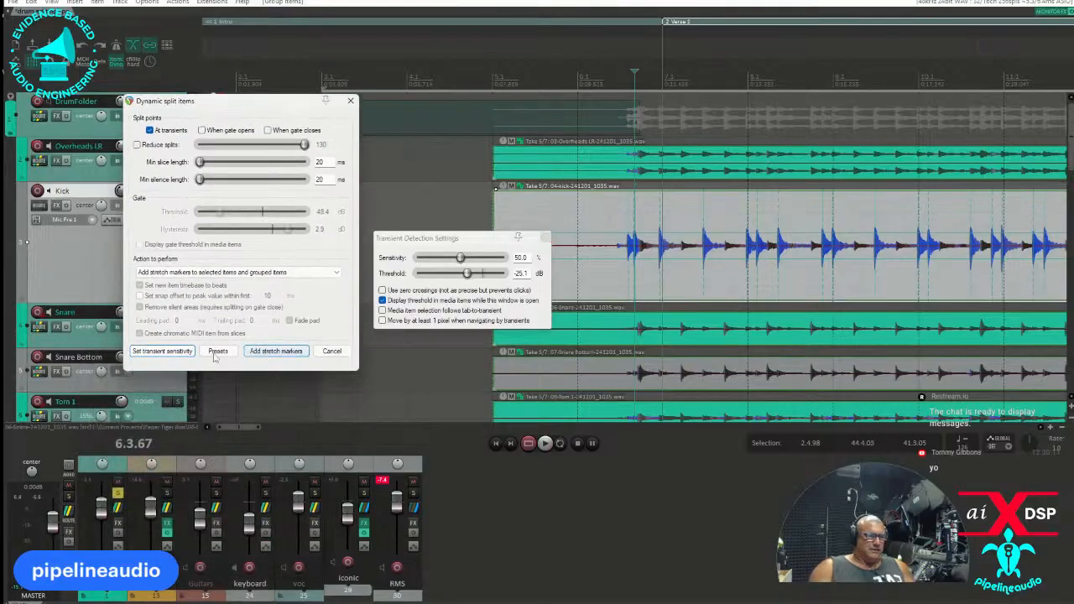
click(282, 354)
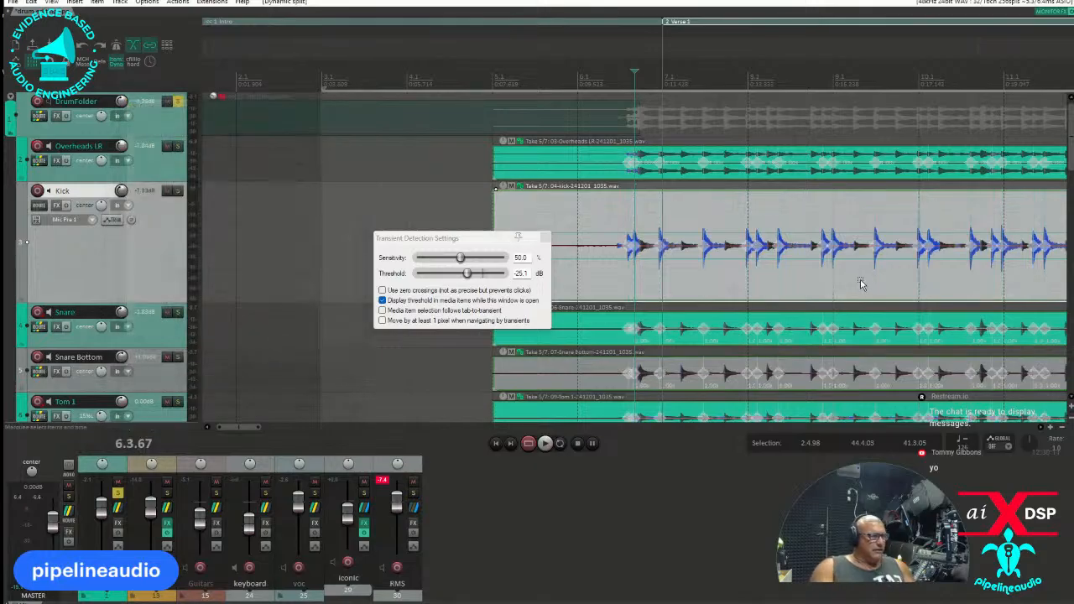
Examine the new stretch markers along the drum tracks in Verse 1 and check the grid line spacing in the Snap/Grid settings
scroll(743, 296, down, 3)
drag(490, 239, 52, 188)
click(595, 290)
scroll(604, 289, up, 5)
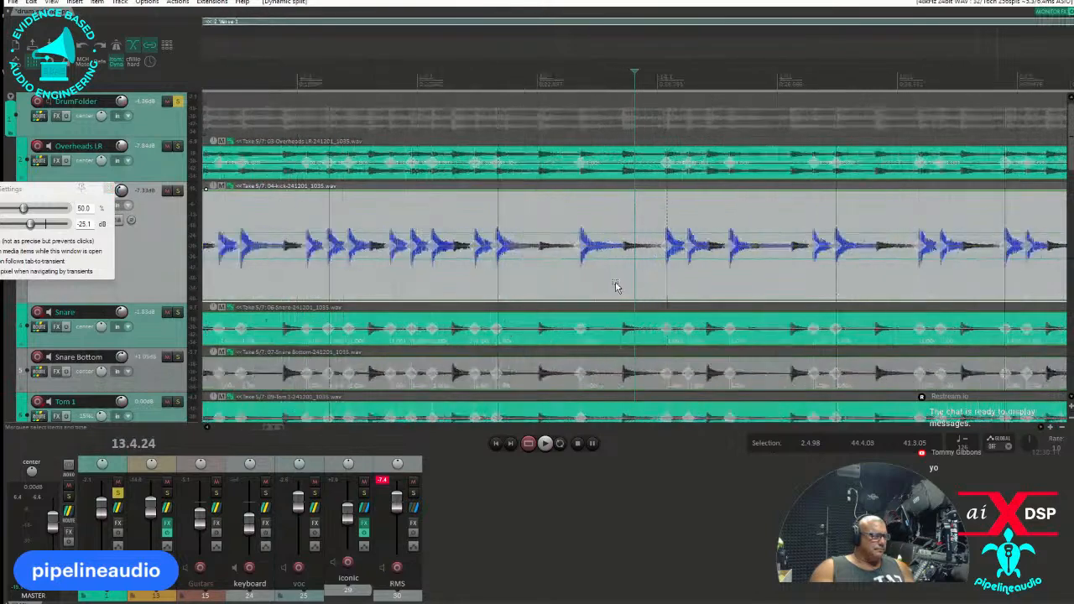
scroll(618, 287, down, 5)
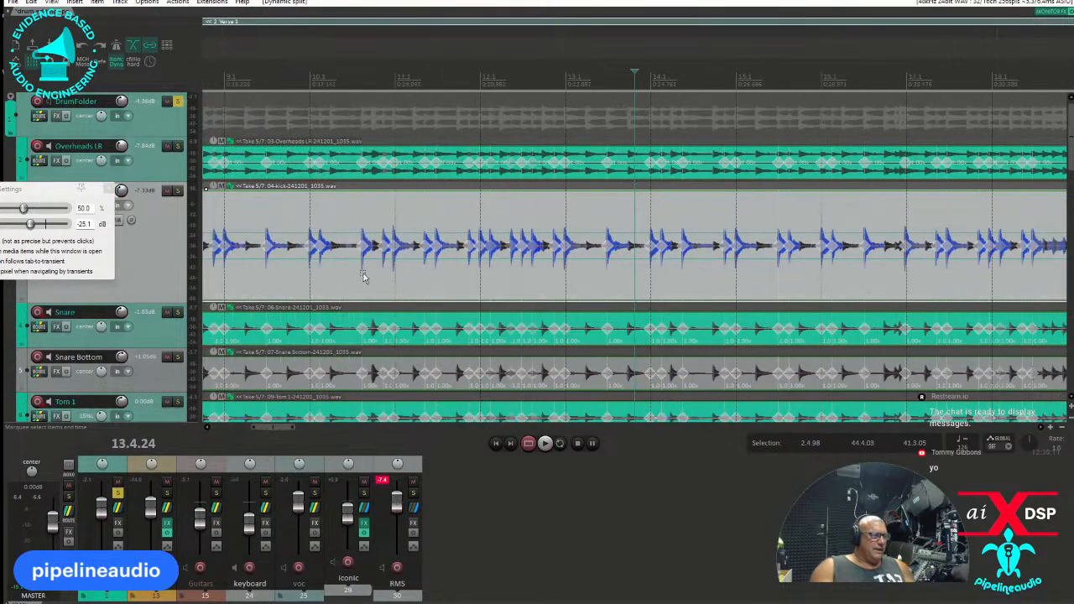
click(295, 286)
scroll(377, 288, up, 2)
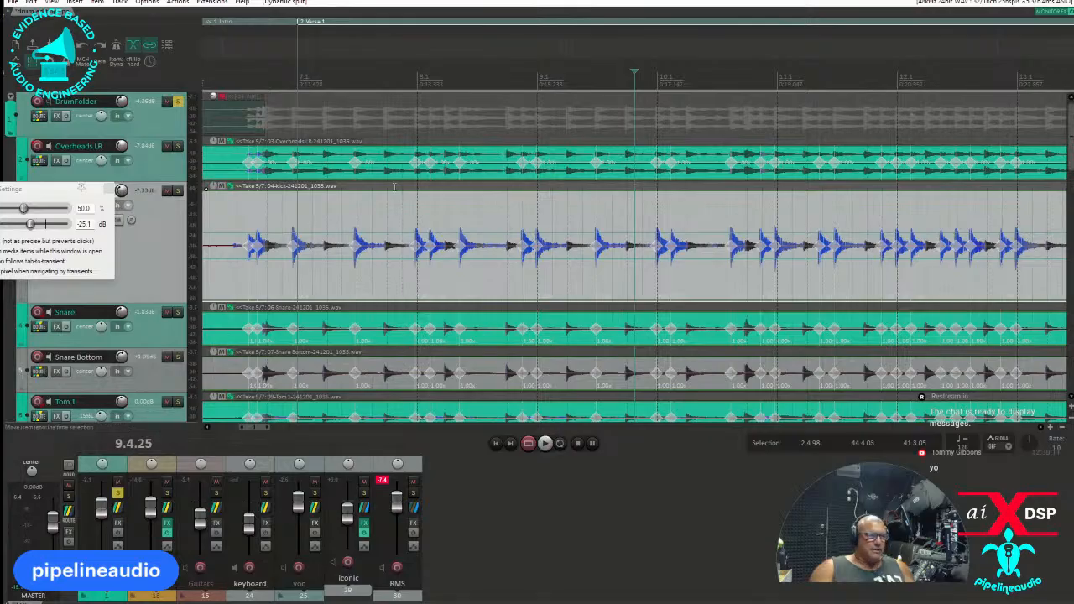
right_click(35, 64)
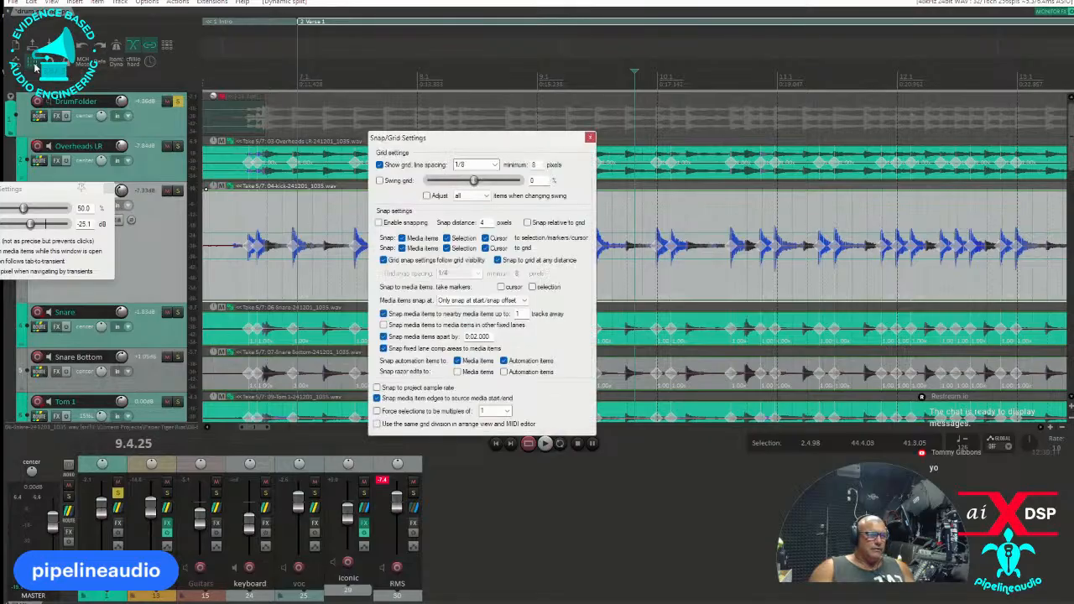
click(591, 138)
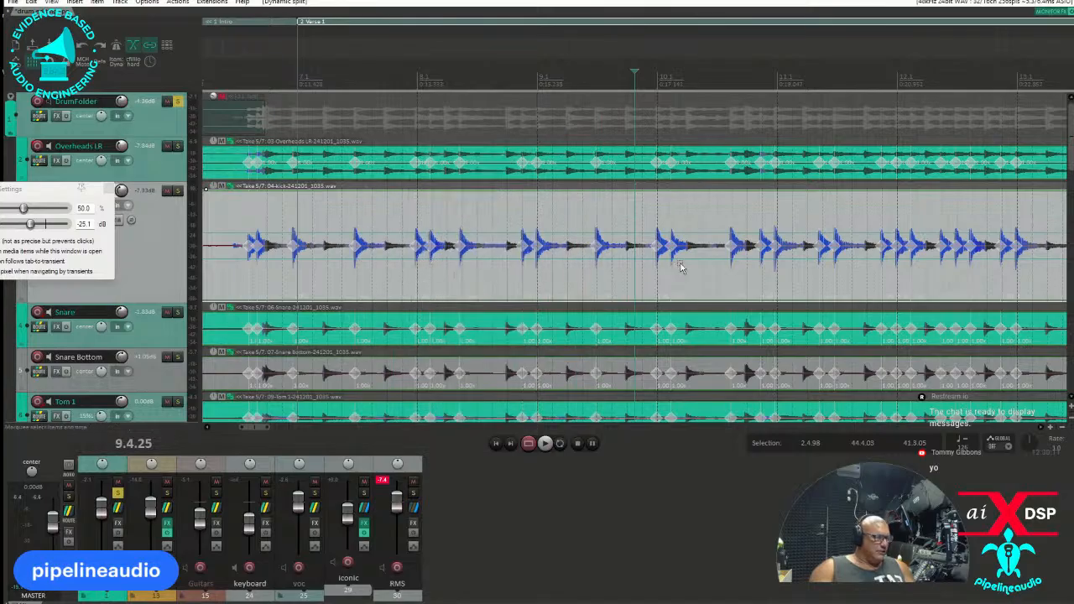
Make a time selection from 7.4.86 to 10.2.50 and look up which action is assigned to the X shortcut
drag(415, 278, 701, 283)
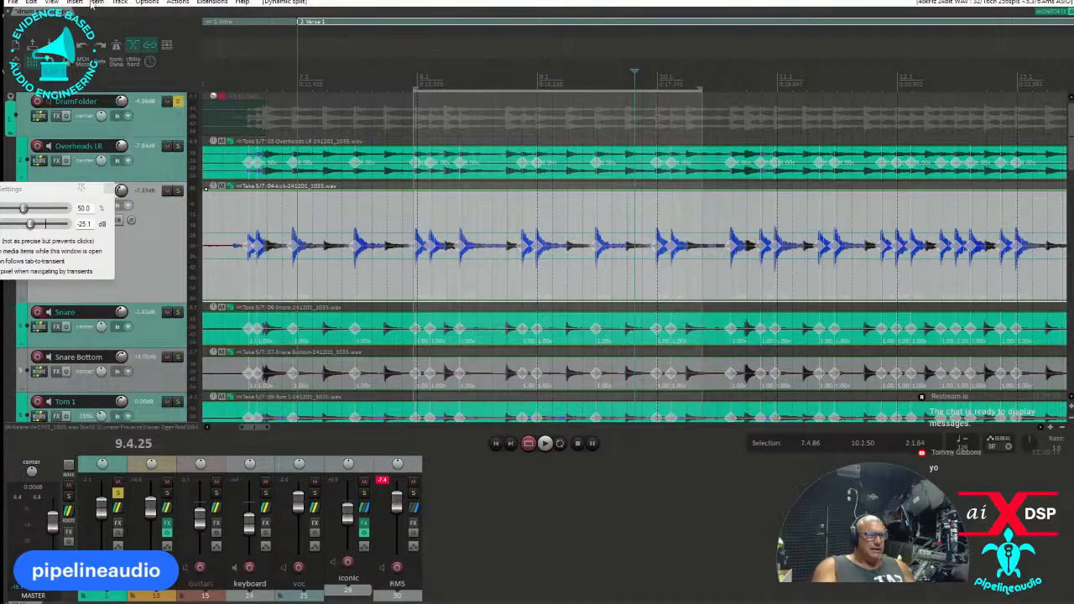
click(172, 5)
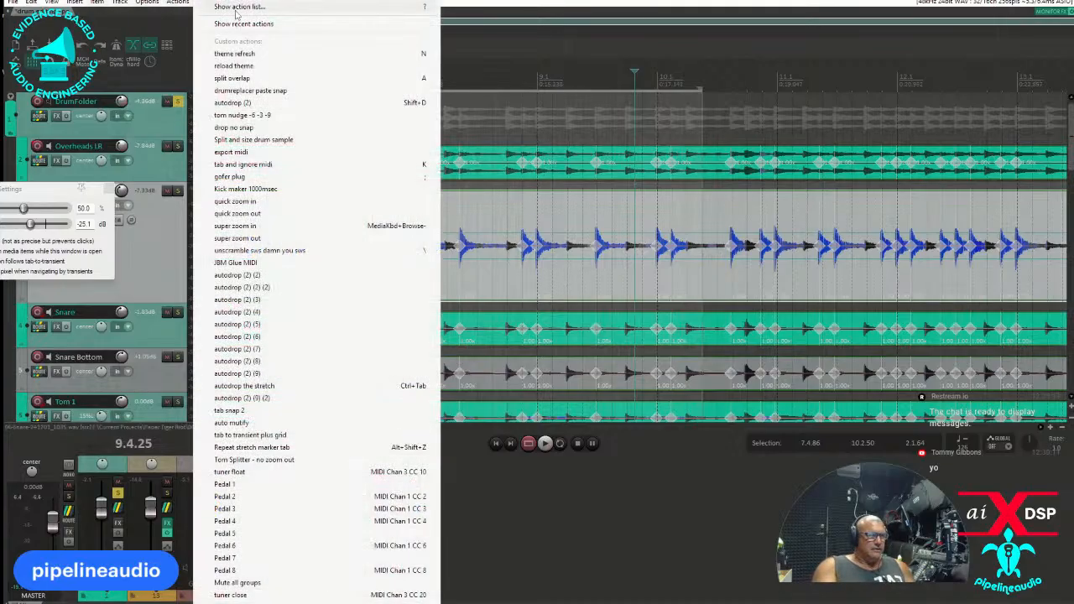
click(235, 10)
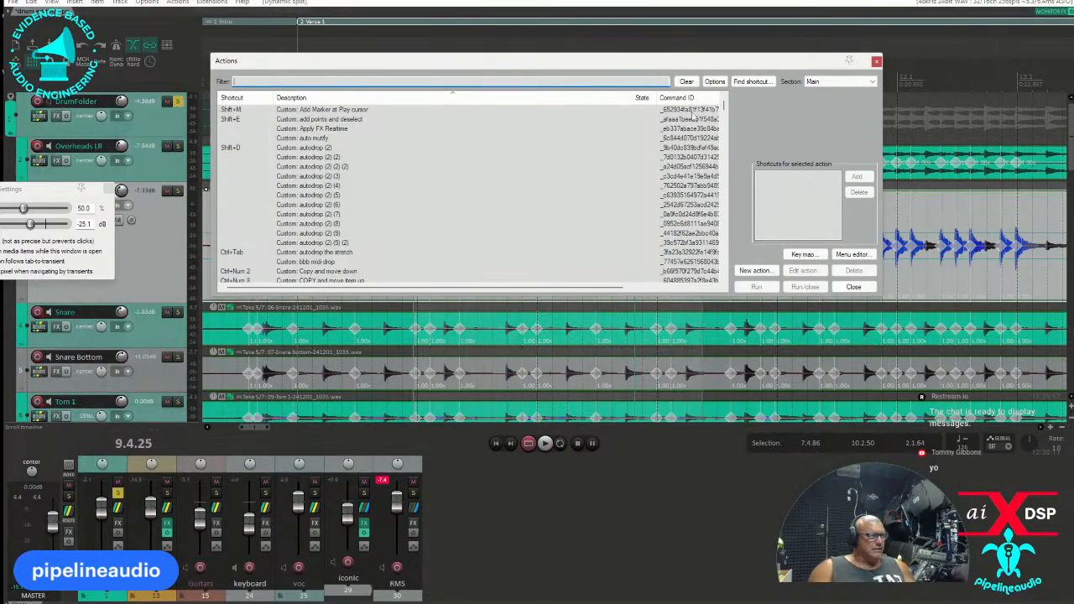
click(752, 83)
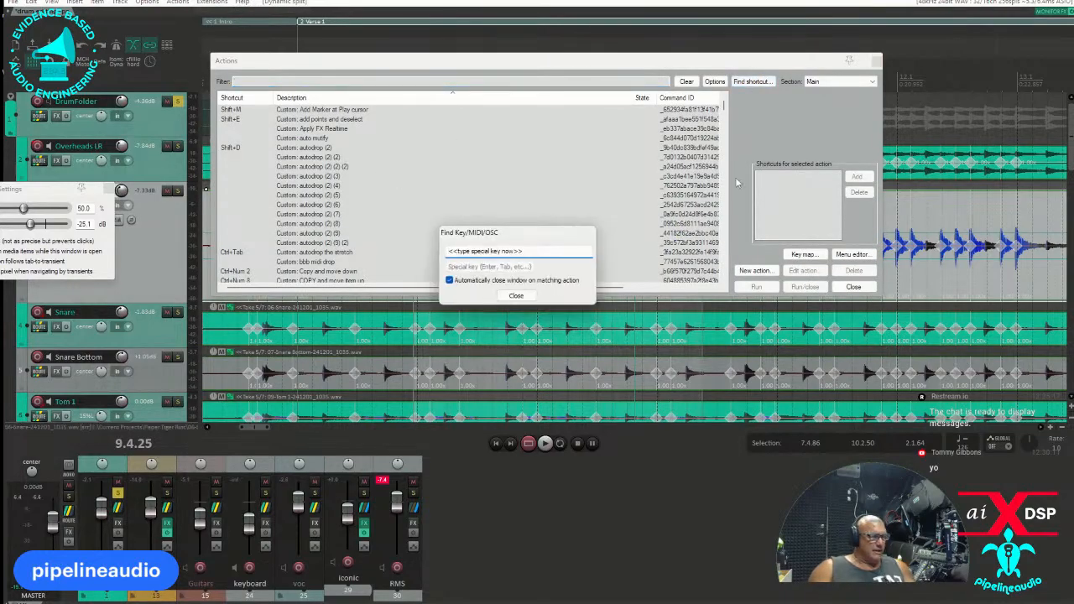
key(x)
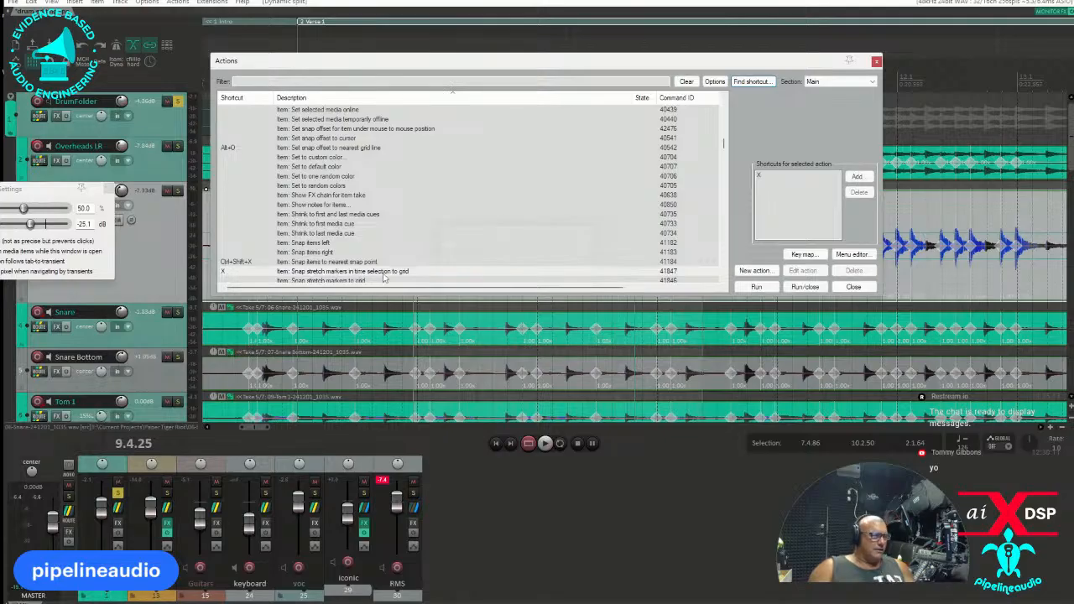
click(856, 288)
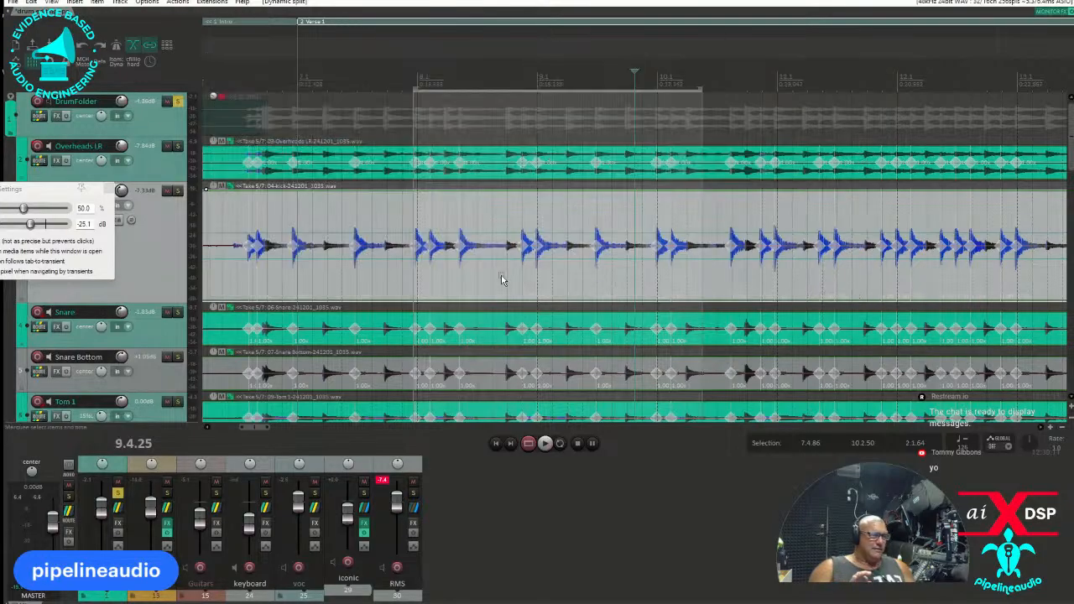
Set the project's stretch marker mode to Balanced, reviewing the default pitch shift modes as well
click(66, 47)
drag(354, 154, 355, 74)
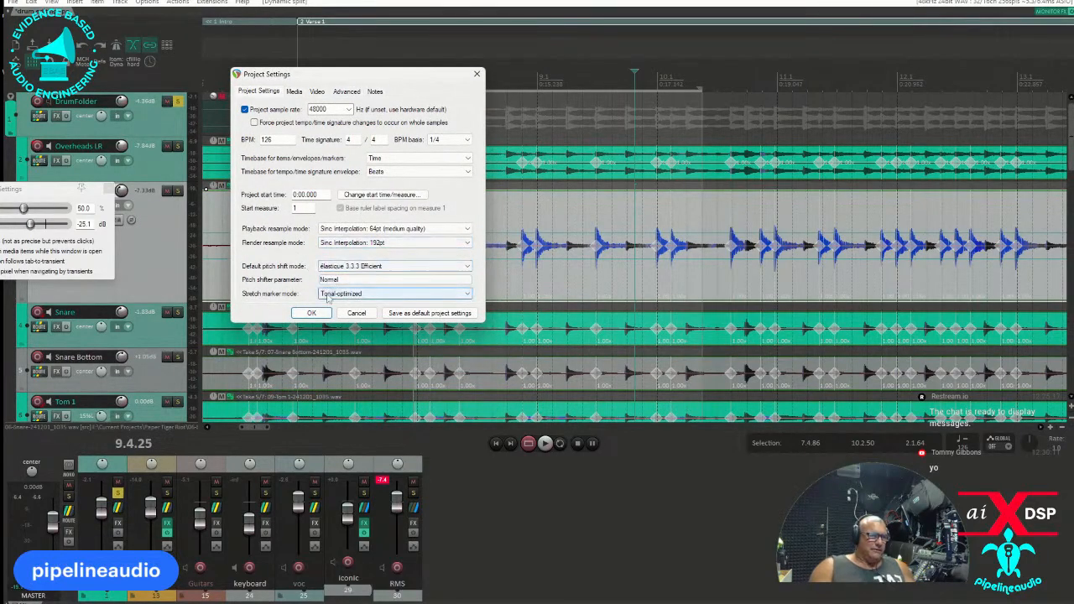
click(347, 298)
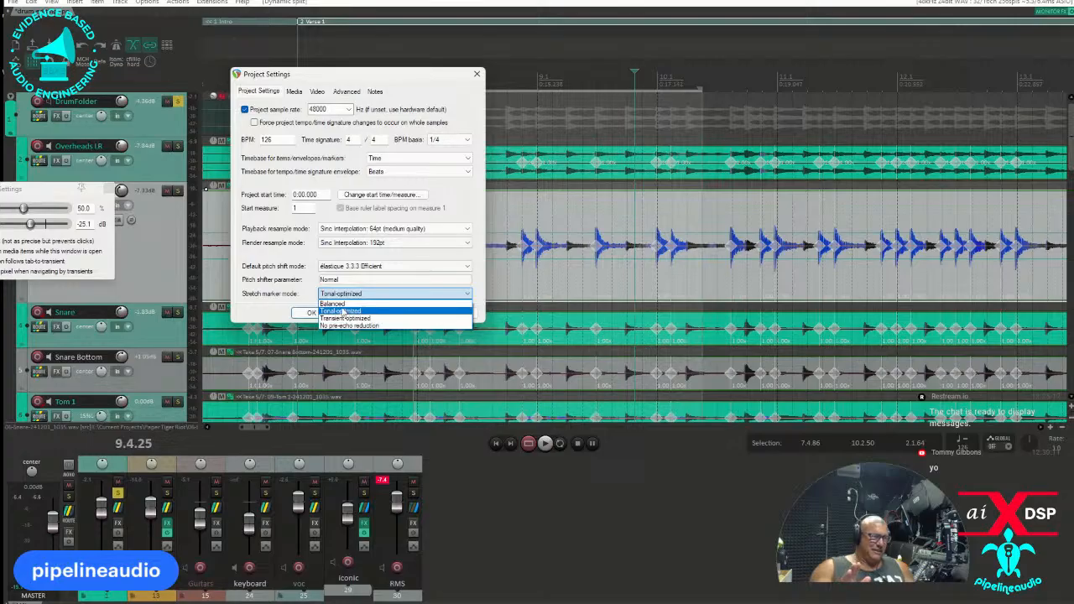
click(339, 303)
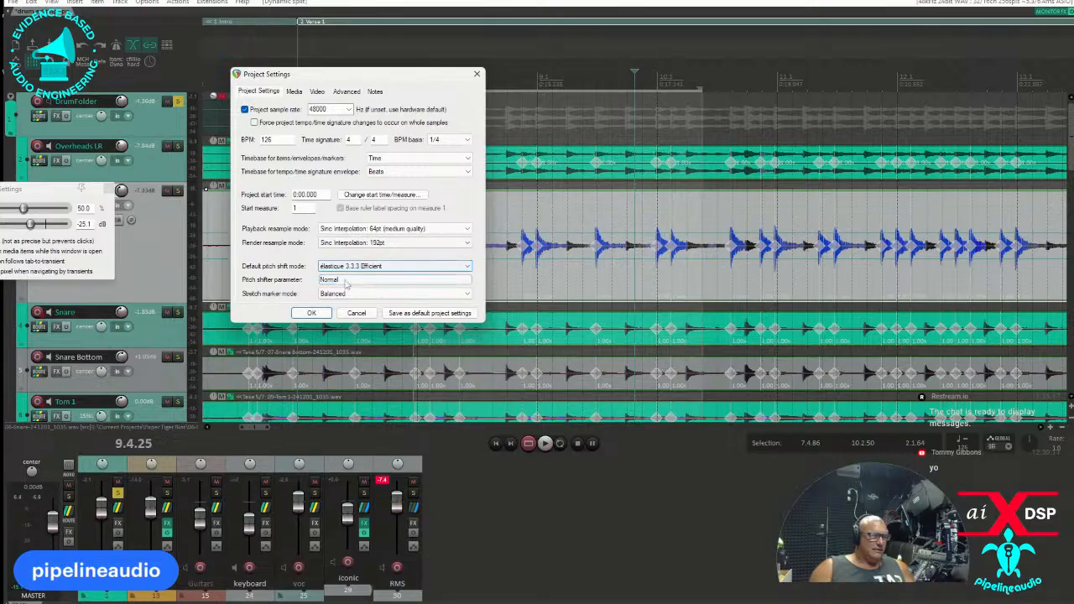
click(465, 267)
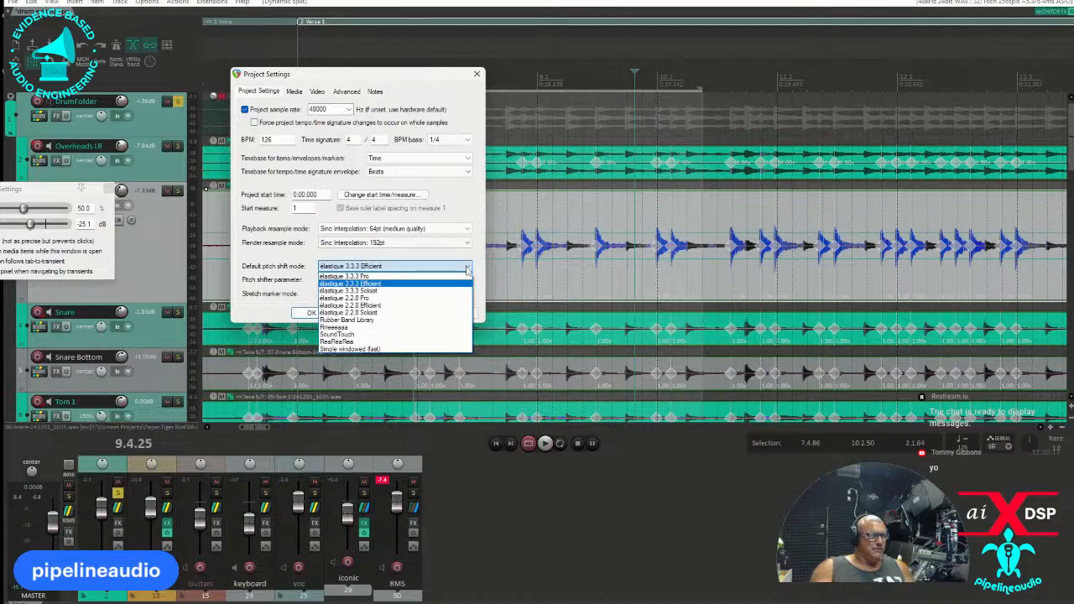
click(477, 255)
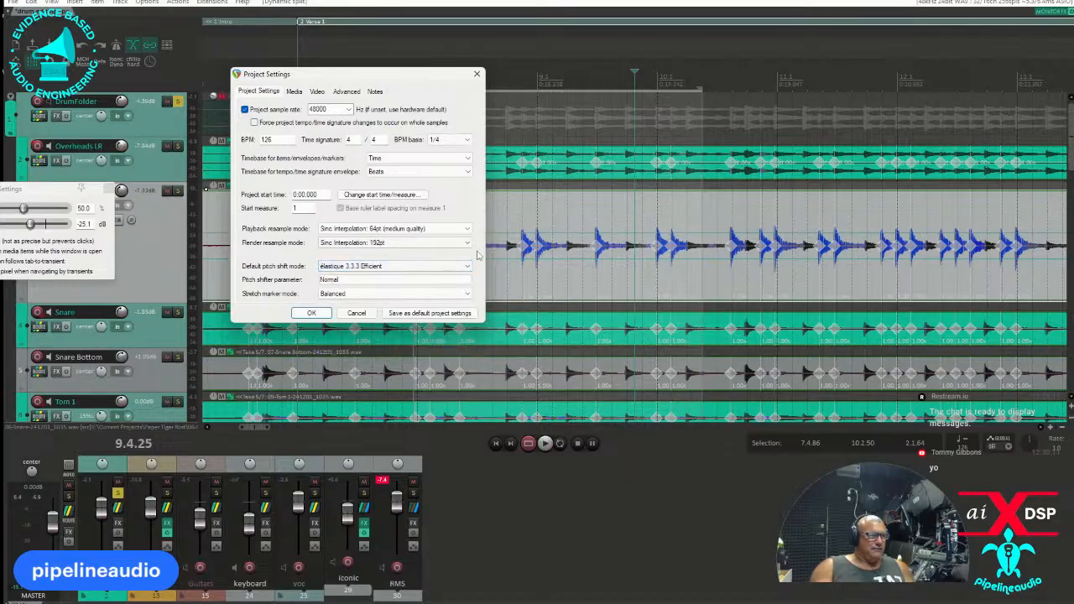
click(311, 313)
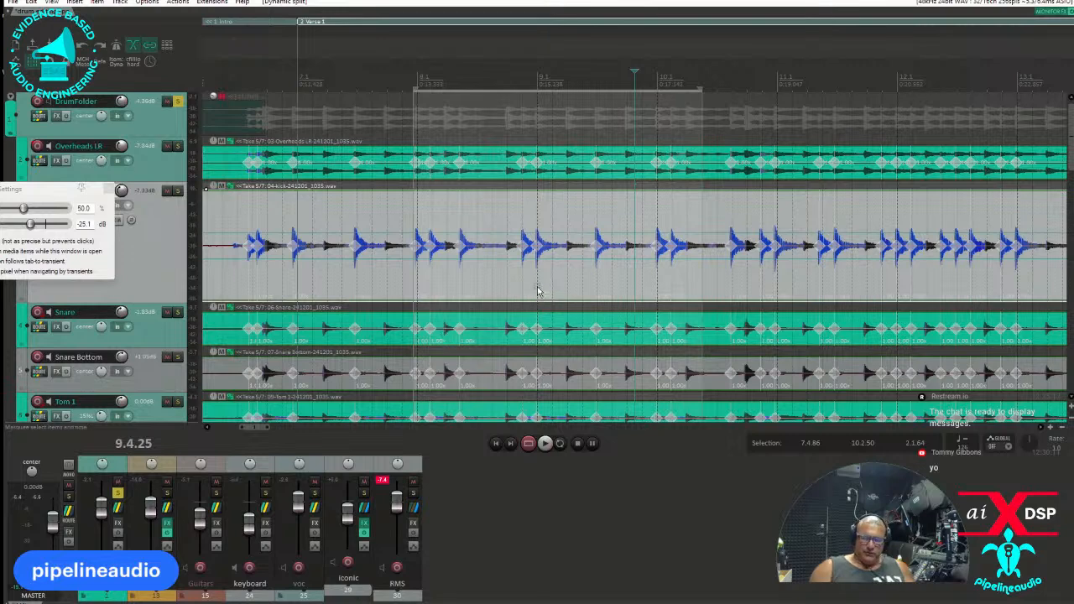
Snap the grouped drum items' stretch markers within the time selection to the grid
key(q)
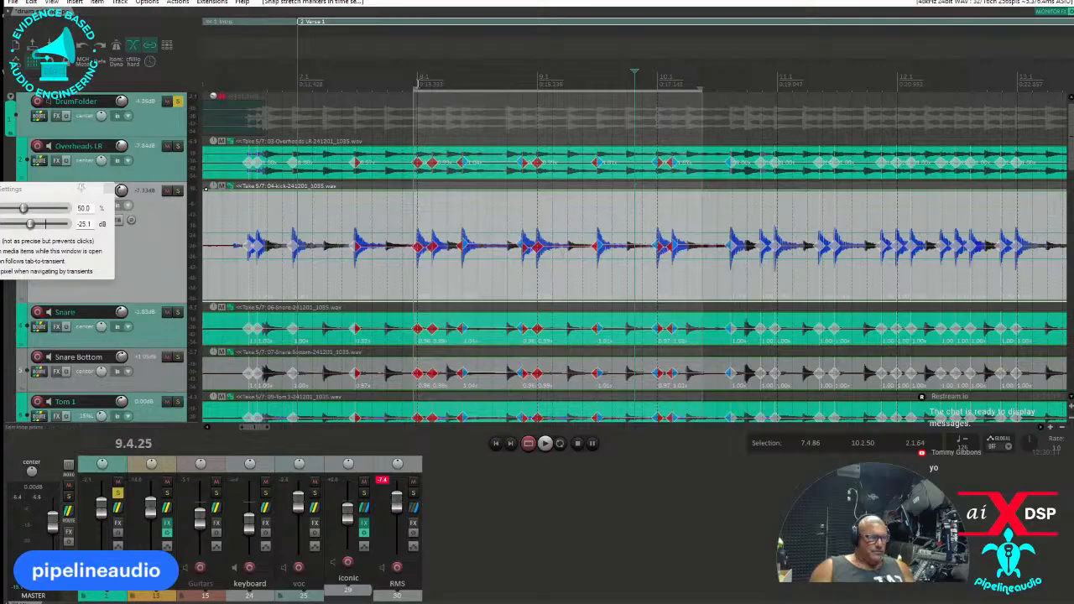
Undo the stretch marker snapping and play the drums from 7.4.81 with the metronome enabled to hear their original timing
key(ctrl+z)
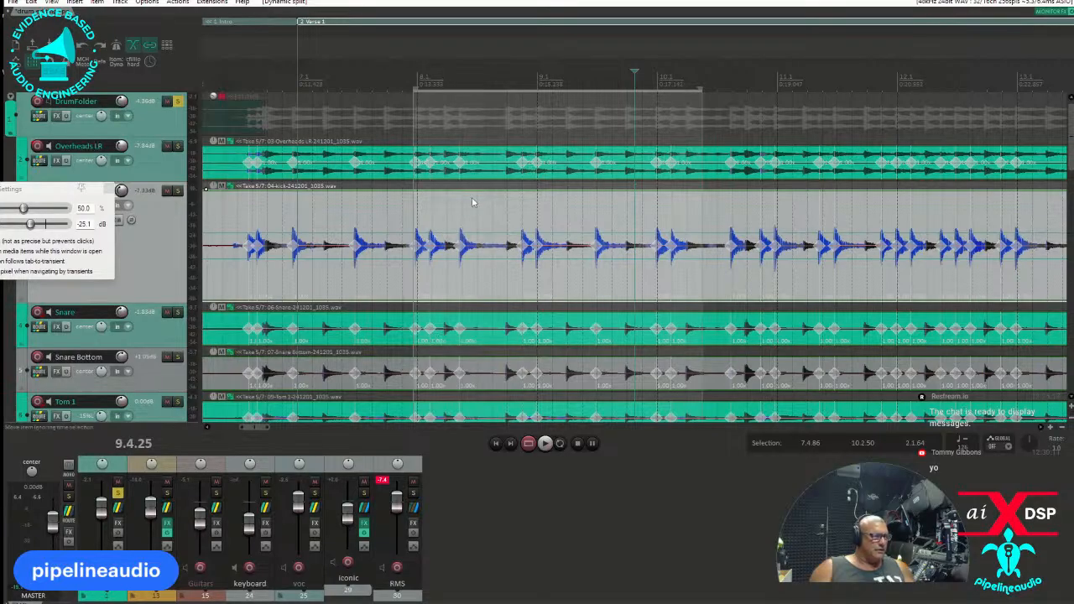
key(space)
key(space)
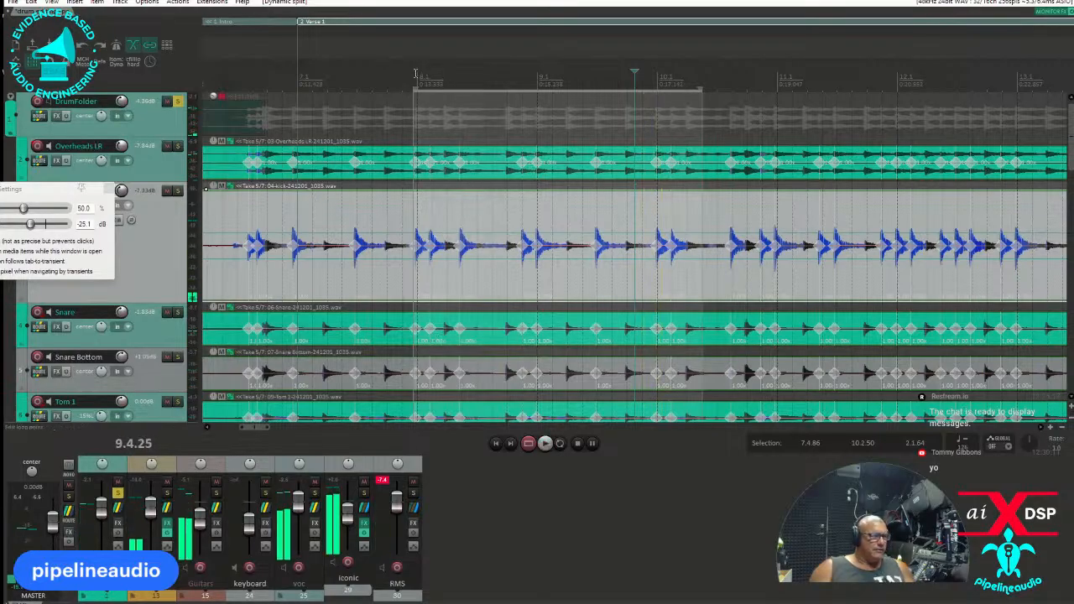
click(412, 77)
key(space)
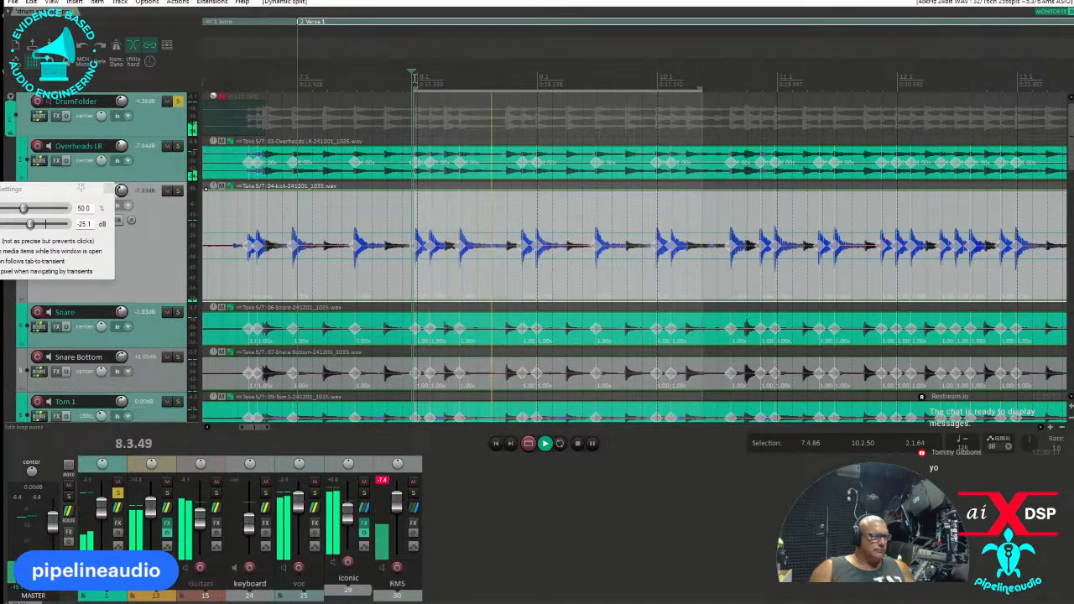
key(space)
click(116, 46)
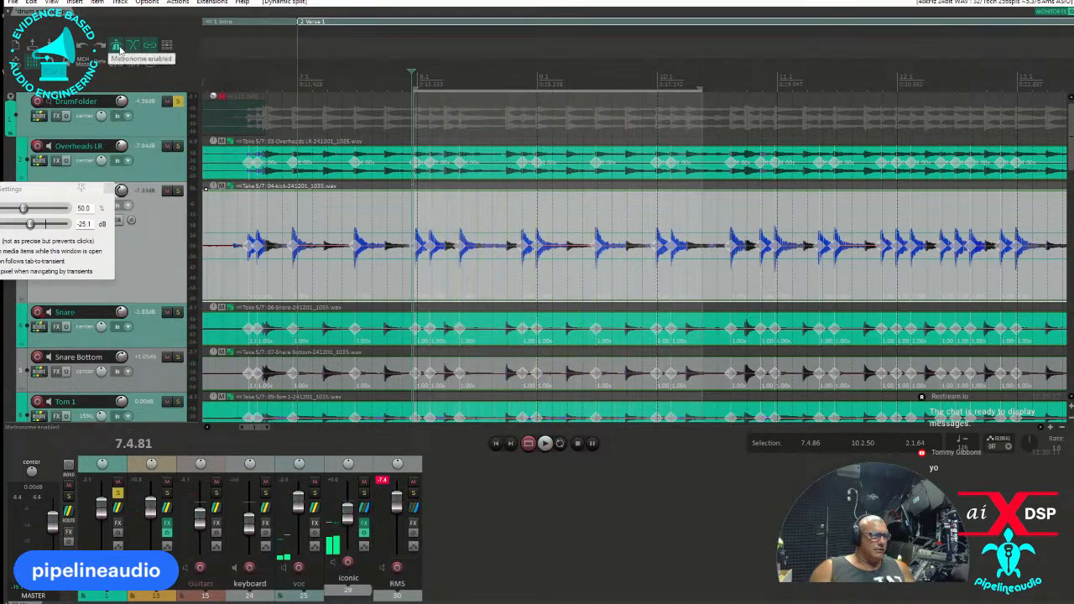
key(space)
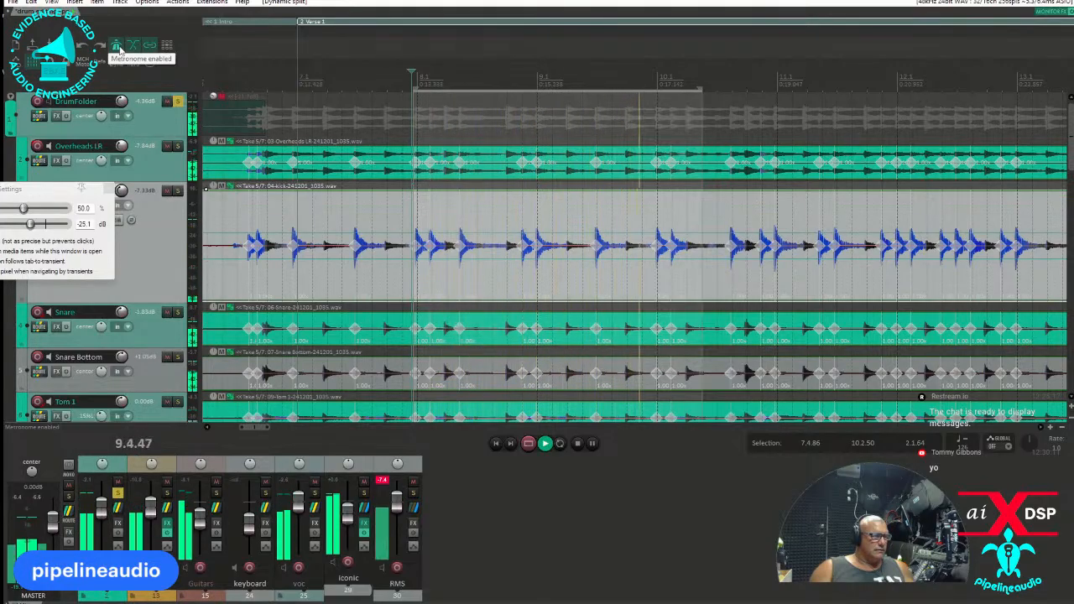
key(space)
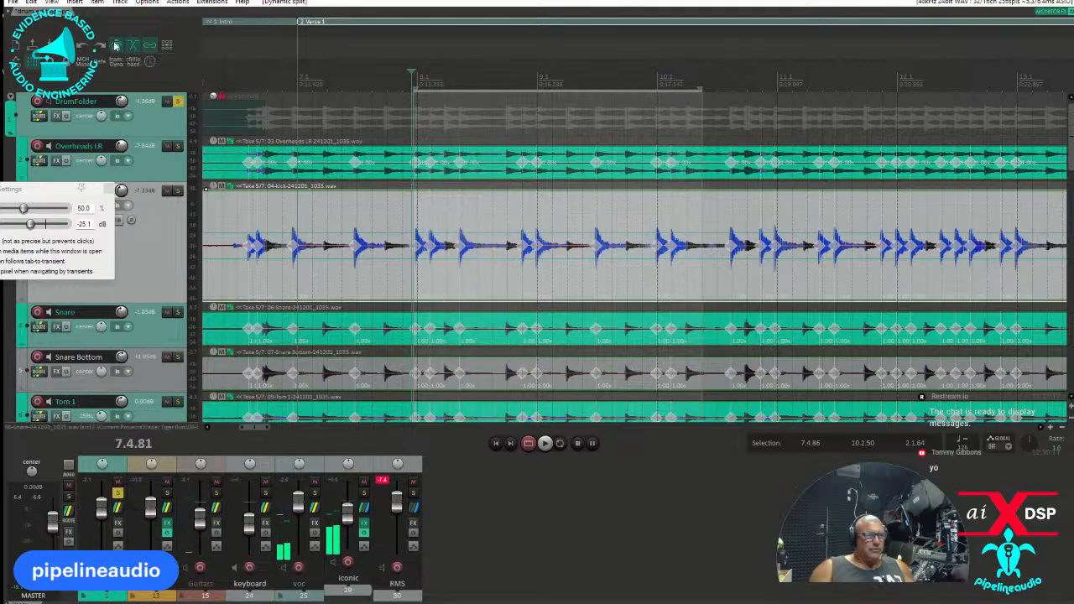
Snap the drum items' stretch markers in the time selection to the grid again and play them back without and with the metronome
key(q)
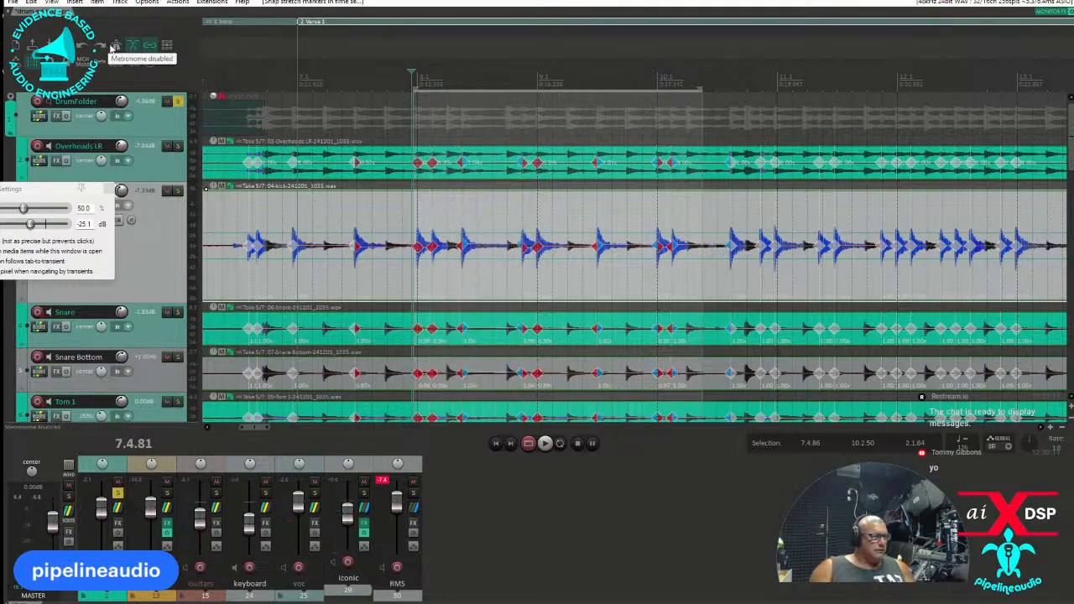
key(space)
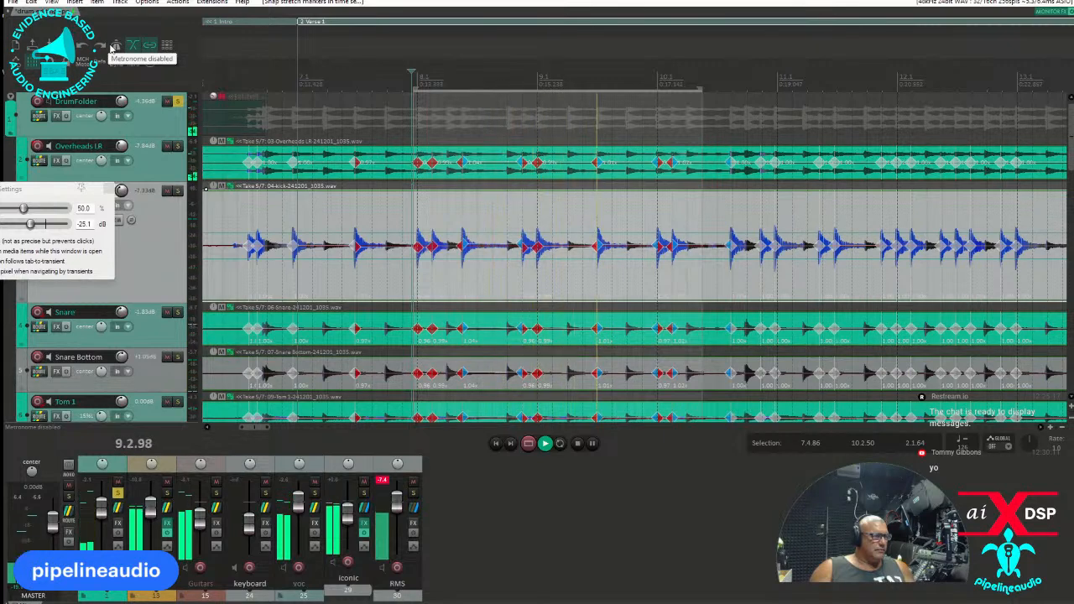
key(space)
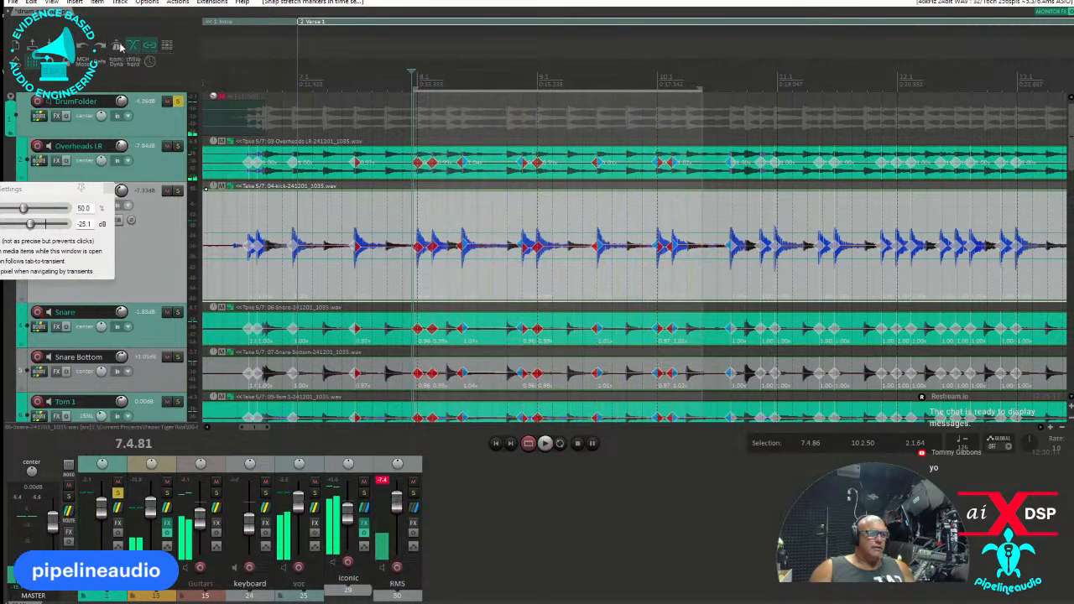
key(space)
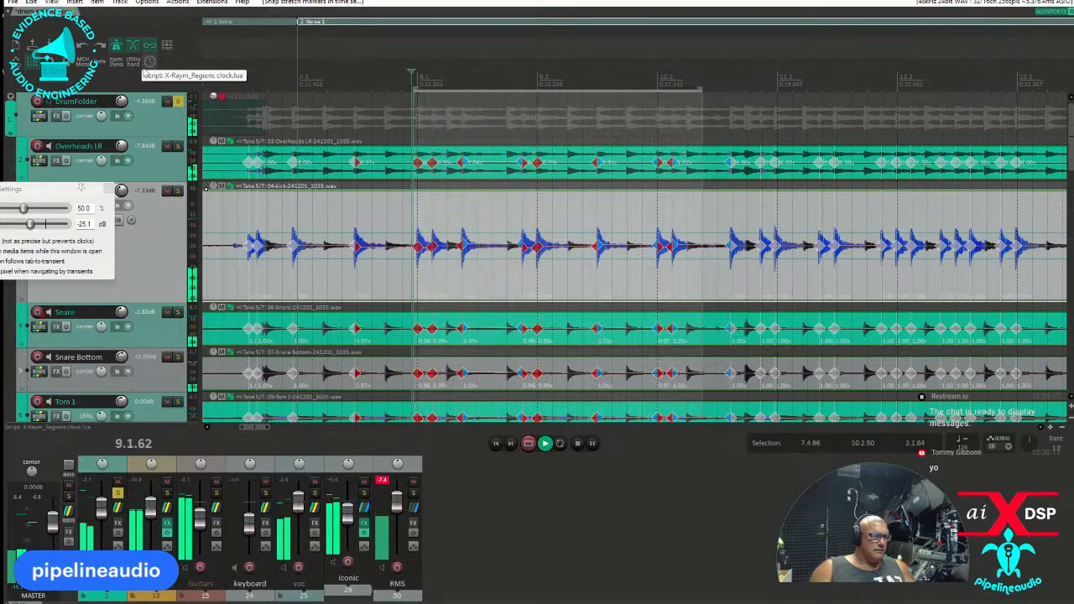
key(space)
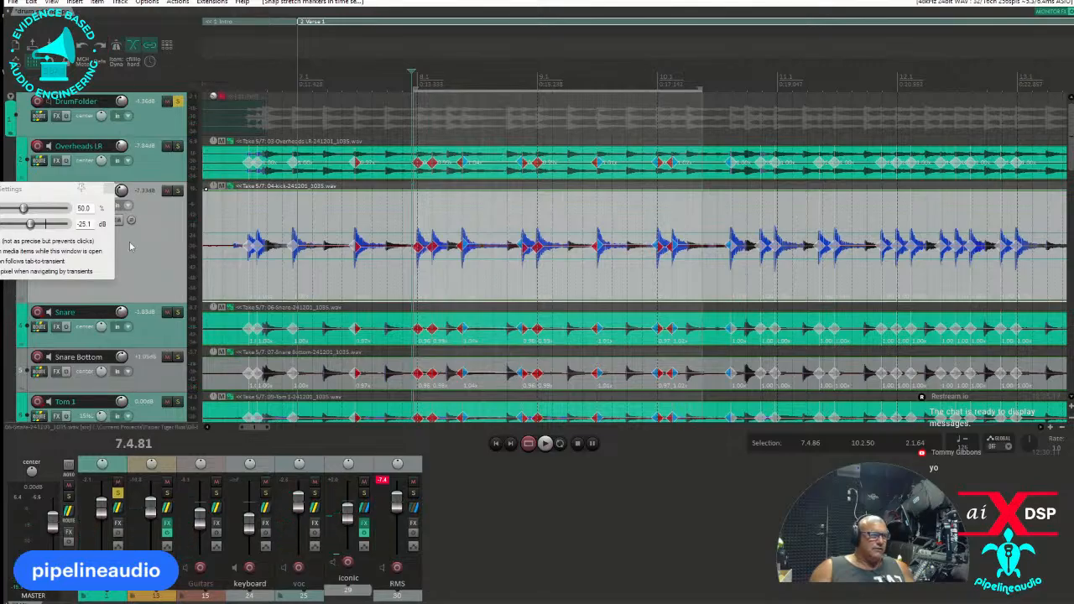
Enlarge the Snare track, select its item in place of the kick and place the edit cursor at 7.3.33
mouse_move(151, 347)
mouse_down()
mouse_move(147, 381)
mouse_move(144, 366)
mouse_up()
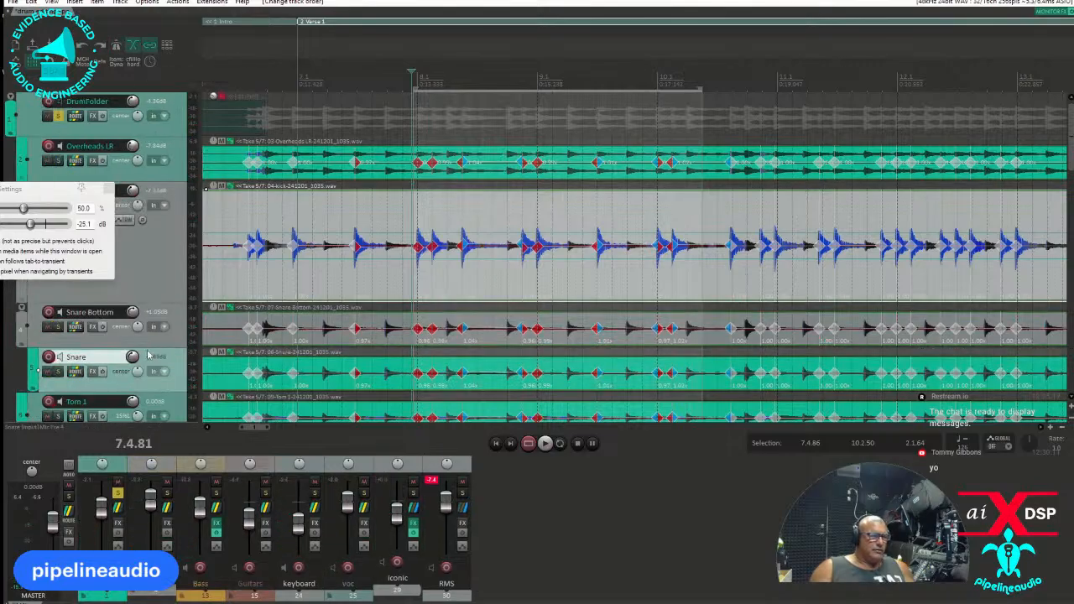
key(ctrl+z)
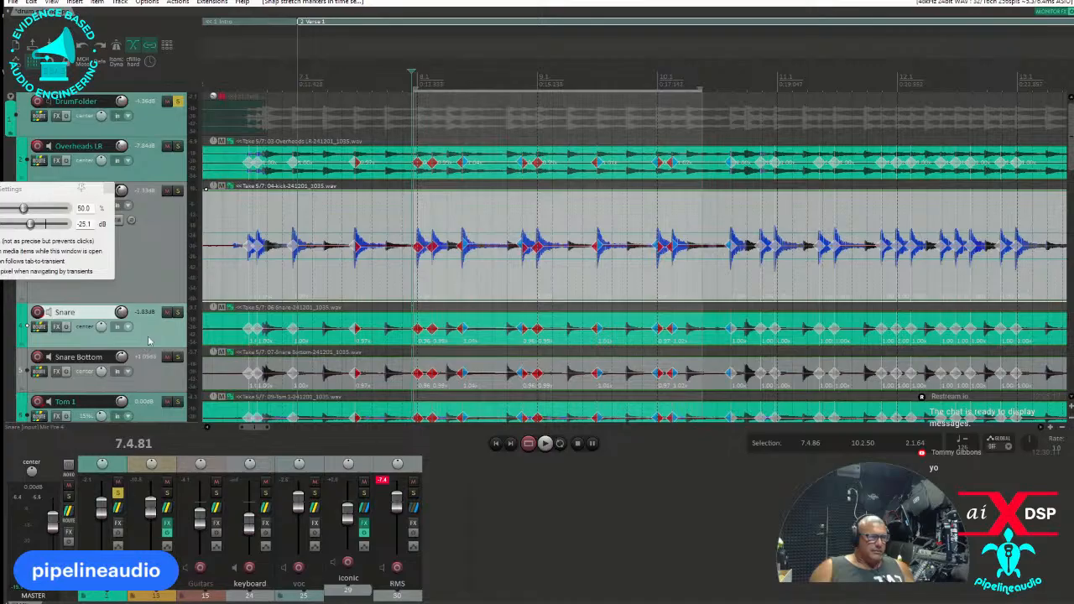
drag(168, 349, 169, 401)
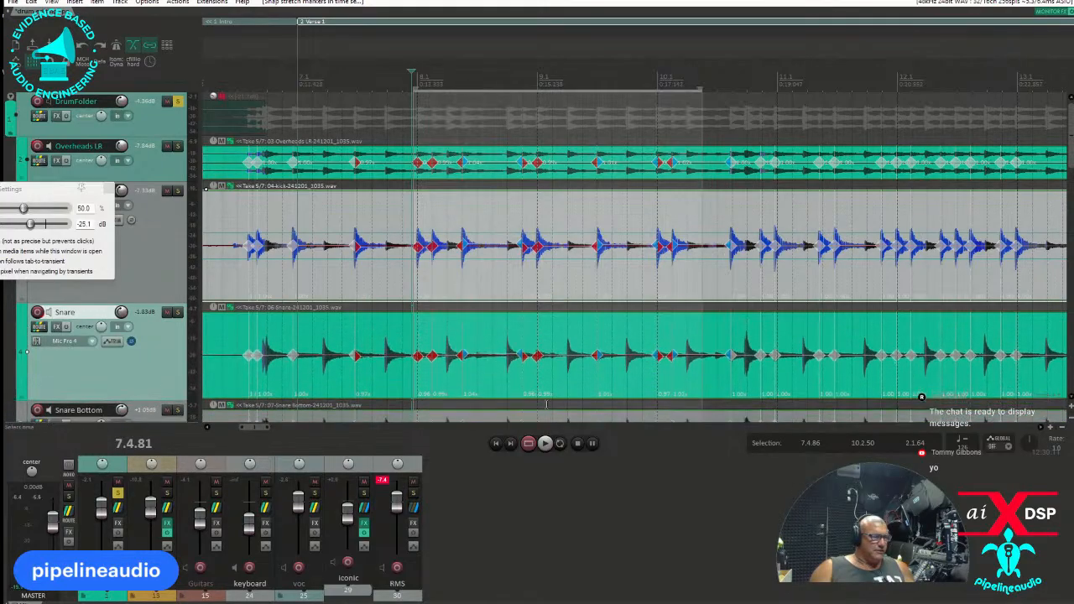
click(592, 379)
scroll(592, 378, up, 4)
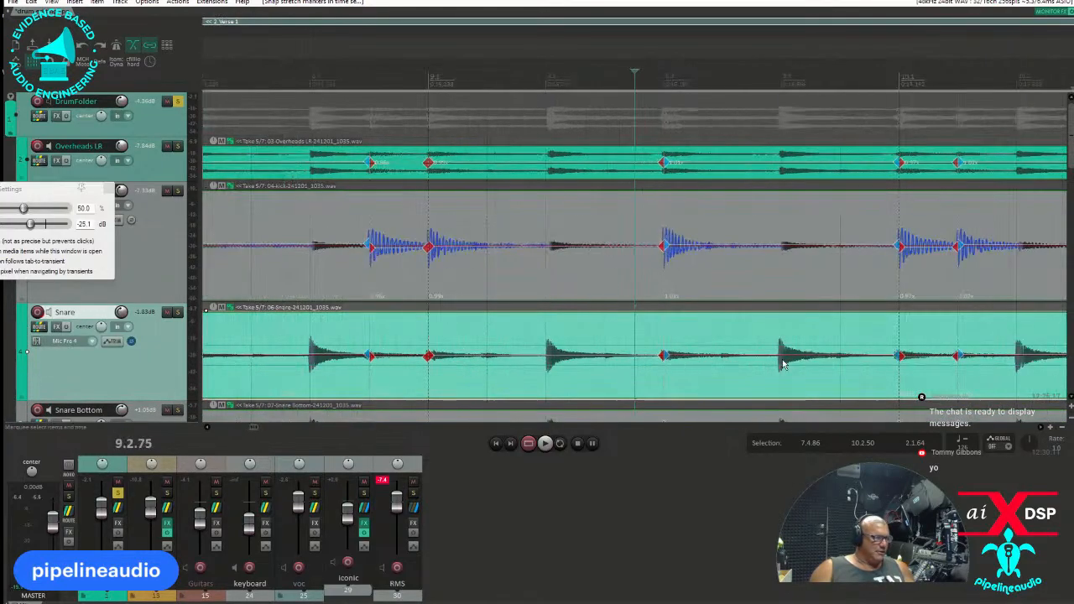
scroll(784, 362, down, 2)
scroll(735, 363, down, 2)
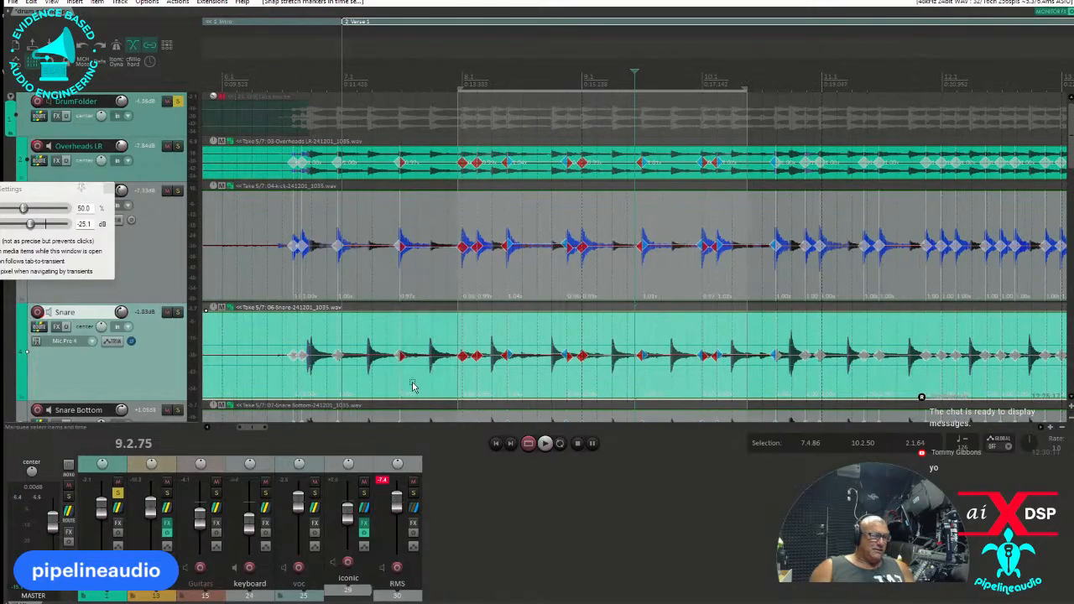
click(412, 333)
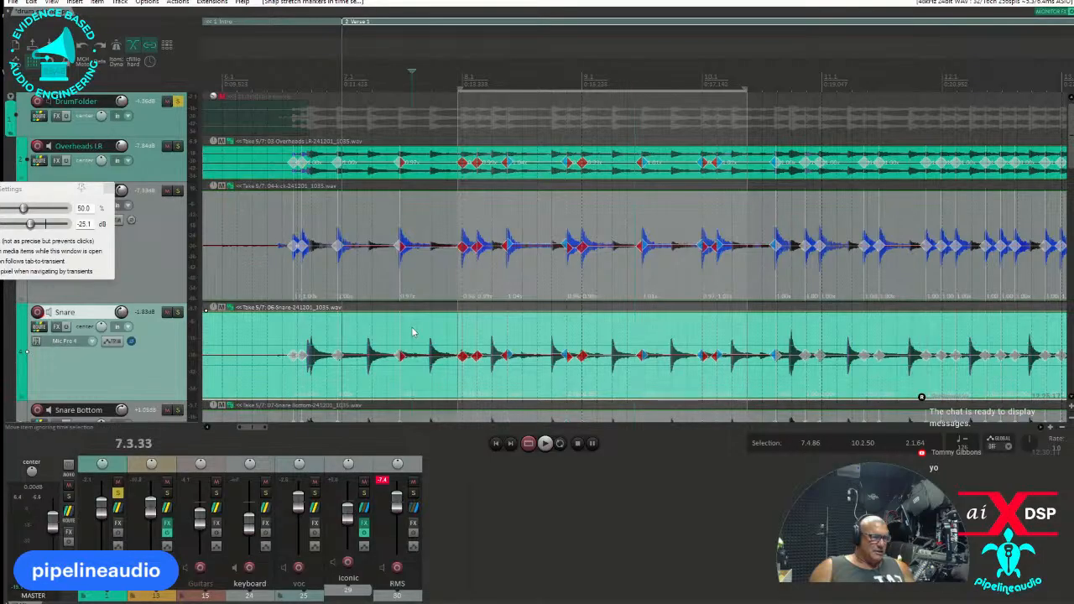
Use Dynamic Split at transients to add stretch markers from the snare hits to the selected and grouped items
click(54, 2)
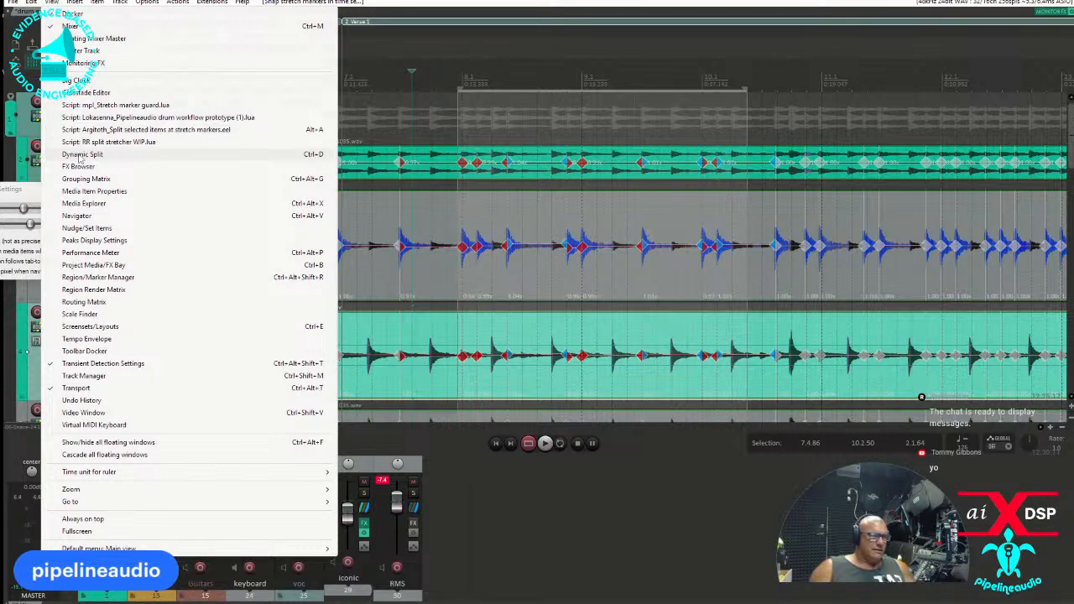
click(81, 155)
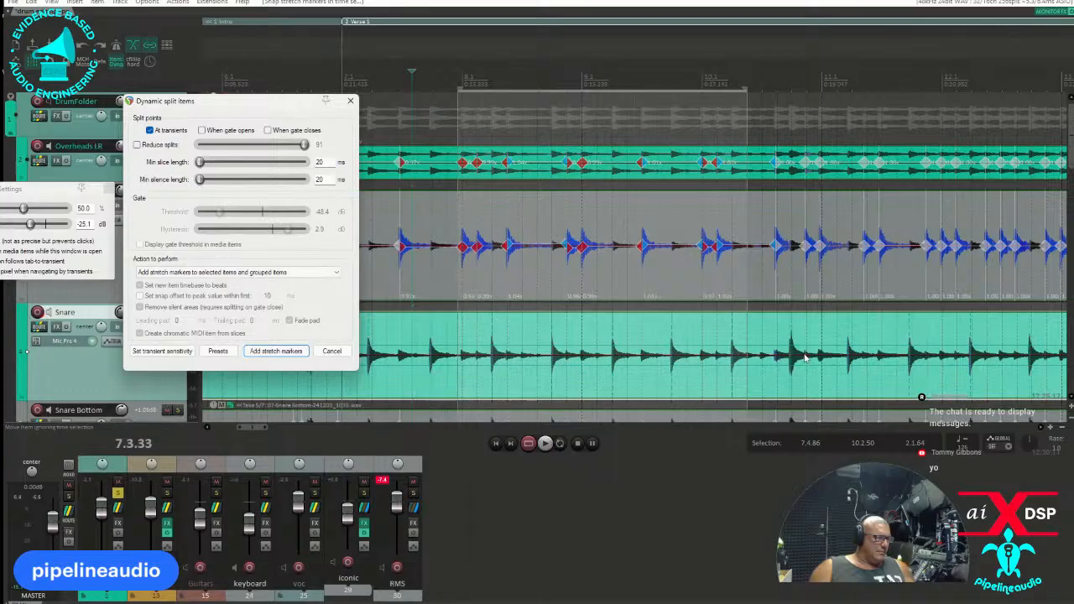
scroll(805, 369, left, 2)
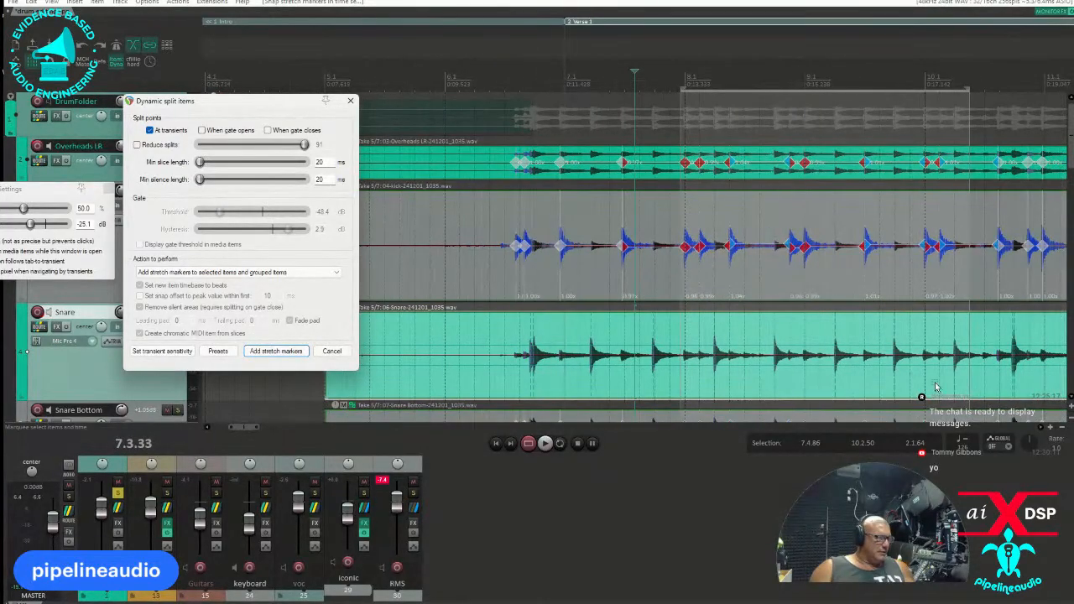
click(1014, 385)
scroll(1014, 385, up, 5)
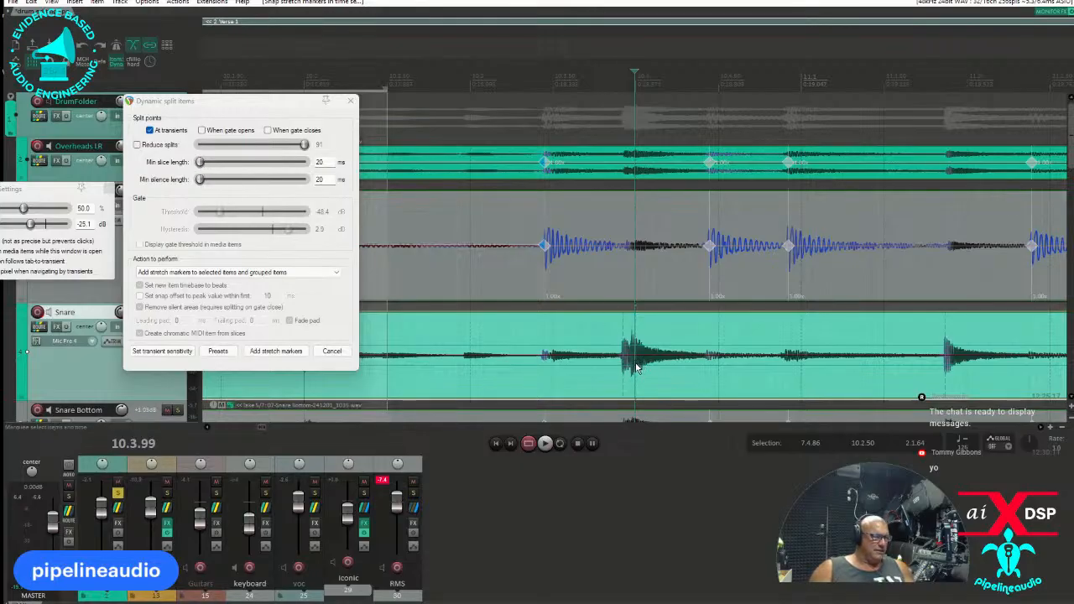
scroll(638, 366, down, 3)
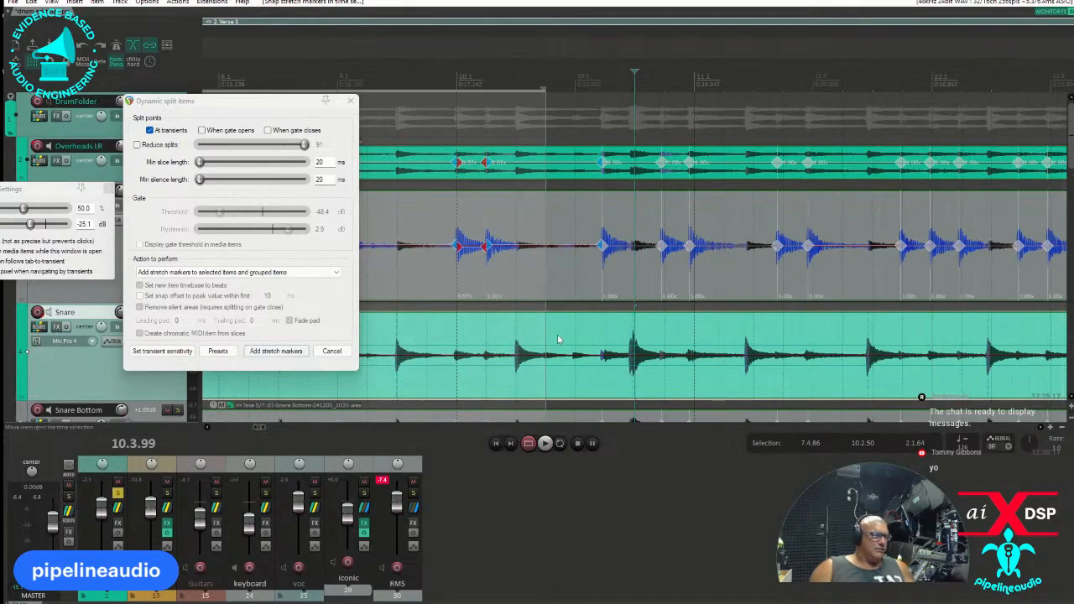
scroll(502, 349, down, 2)
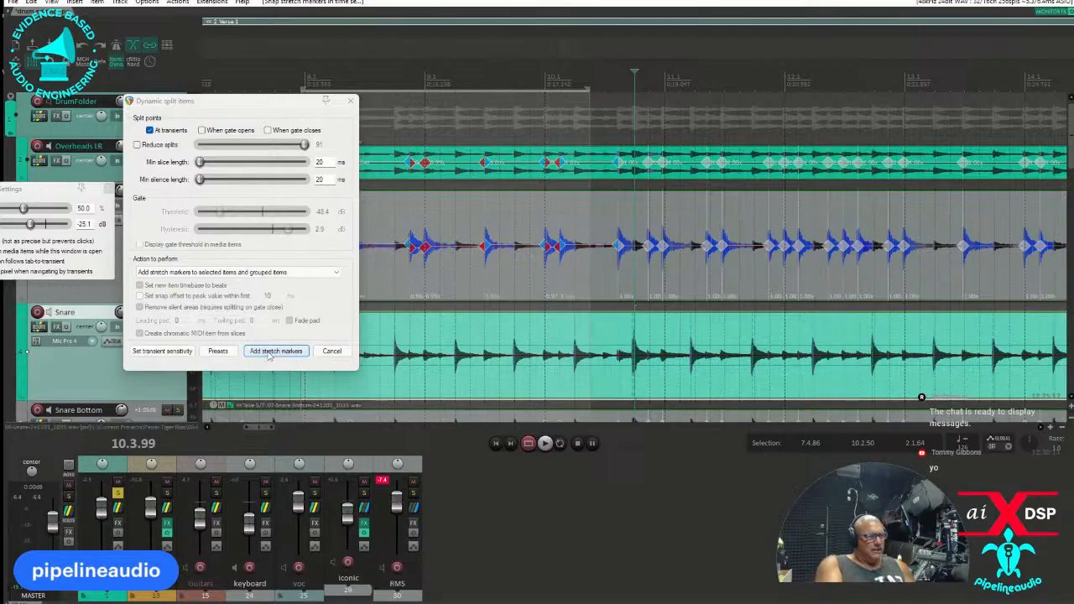
click(269, 353)
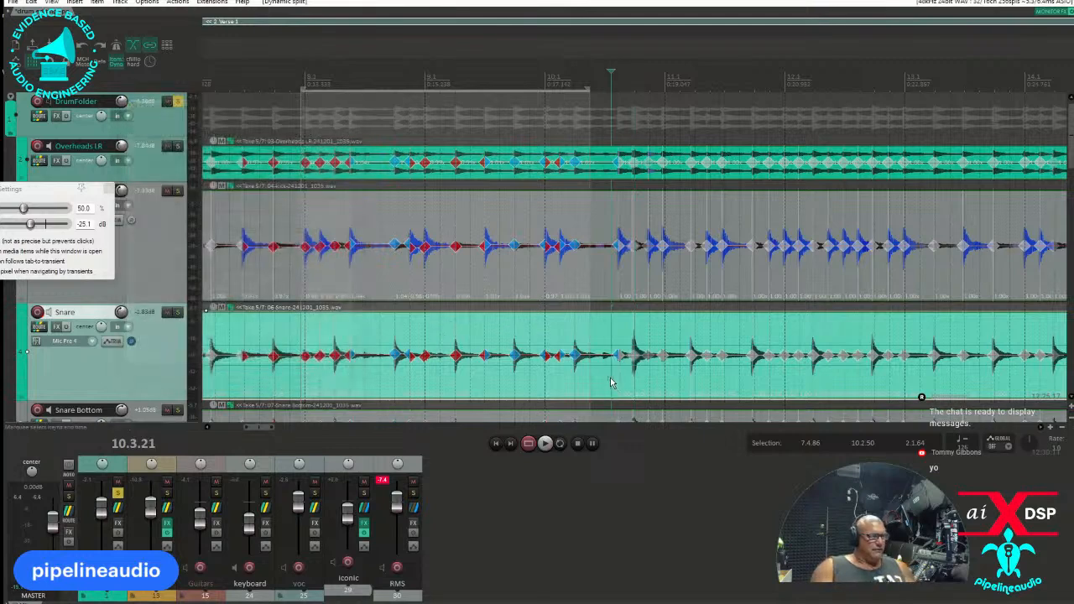
Remove the extra stretch marker at the doubled snare hit just before 10.4 using a time selection from 10.3.85 to 10.3.95
scroll(611, 383, up, 8)
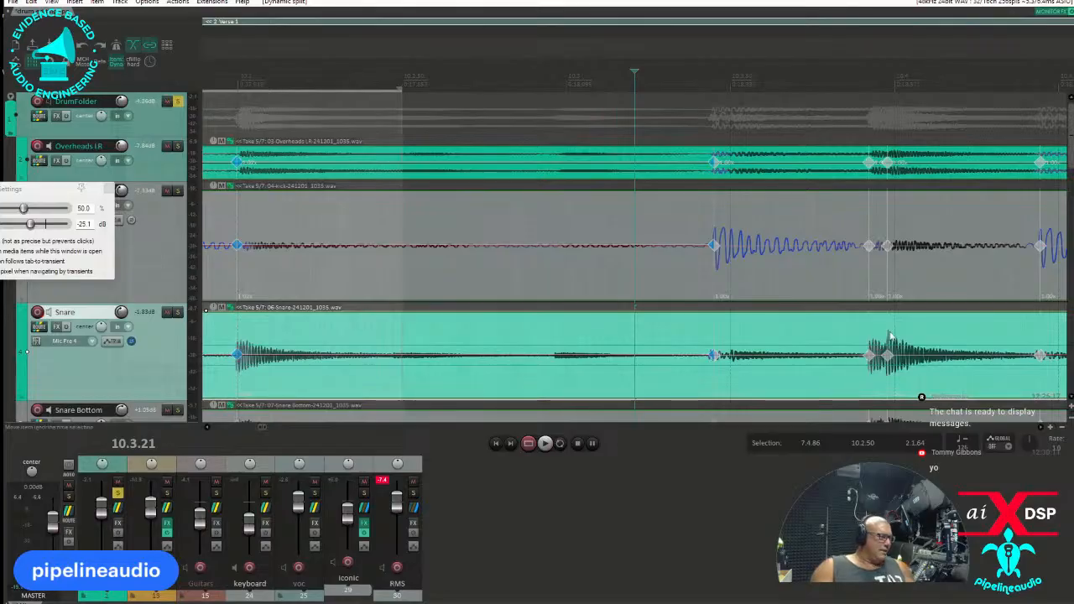
drag(878, 381, 846, 383)
key(Delete)
scroll(780, 378, down, 5)
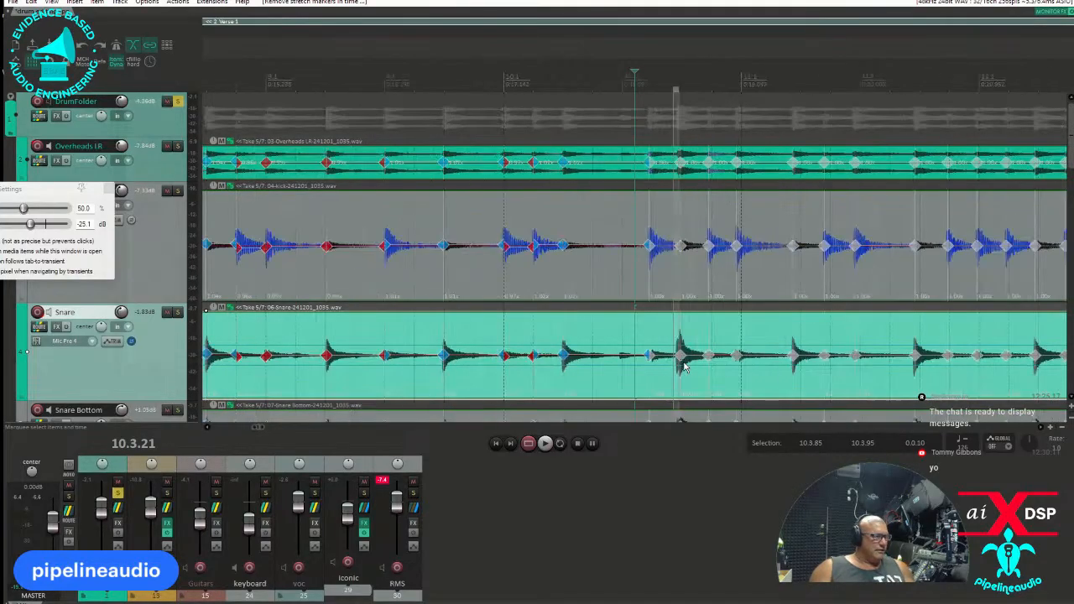
Make a time selection from 7.4.85 to 10.2.83 and snap the drum items' stretch markers in it to the grid
scroll(683, 367, down, 3)
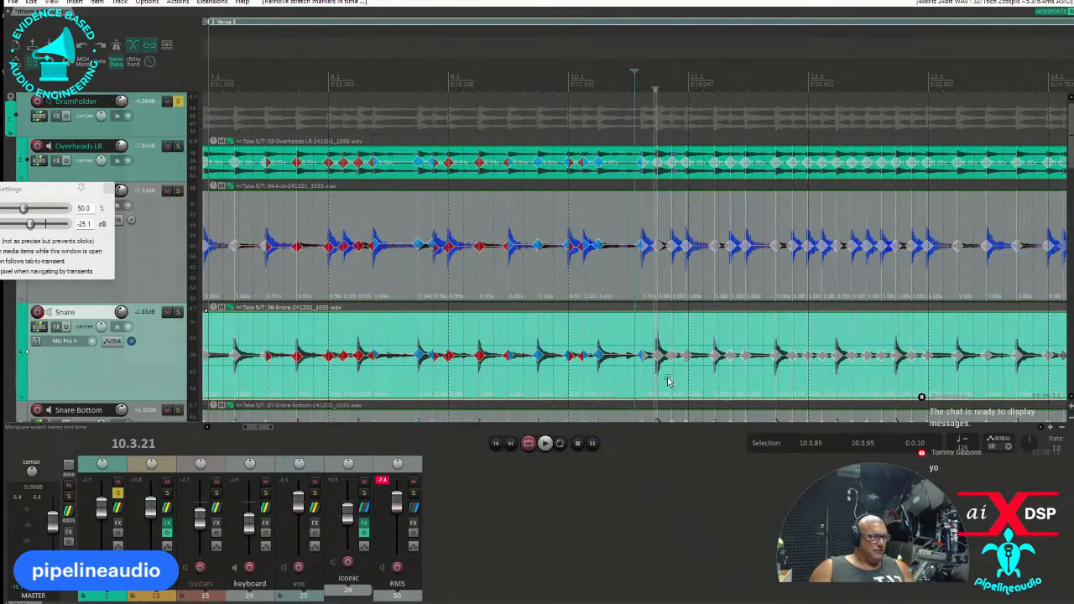
scroll(669, 382, down, 3)
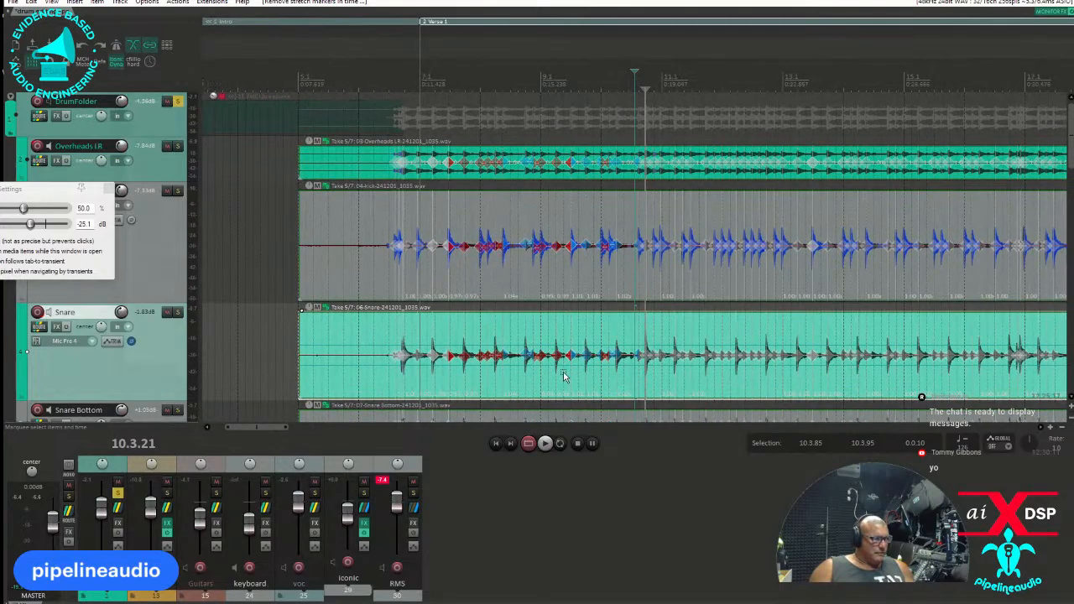
scroll(564, 376, up, 2)
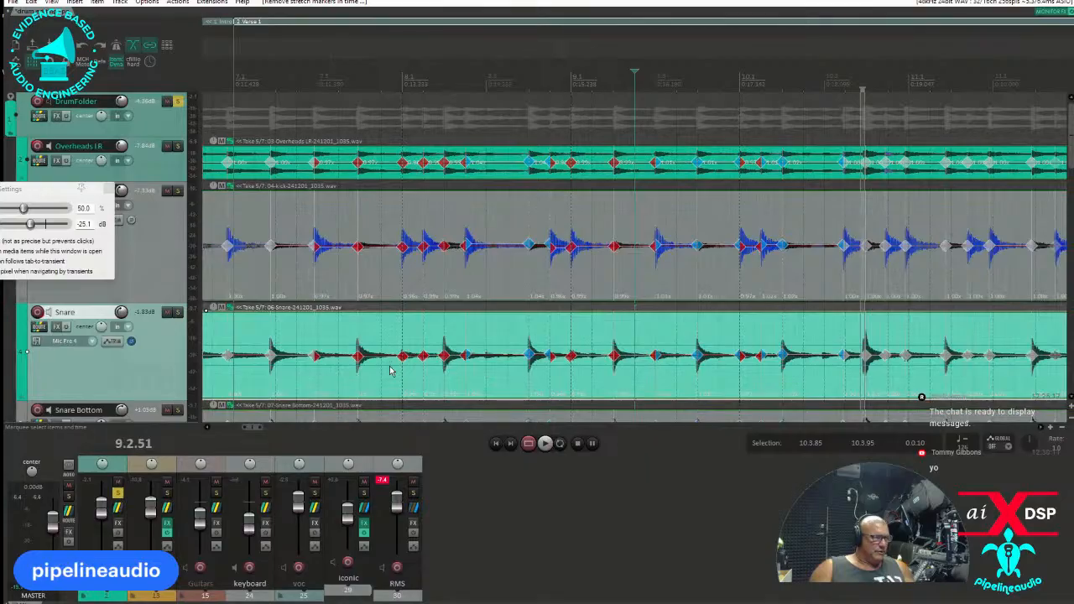
drag(394, 376, 826, 377)
scroll(810, 375, up, 2)
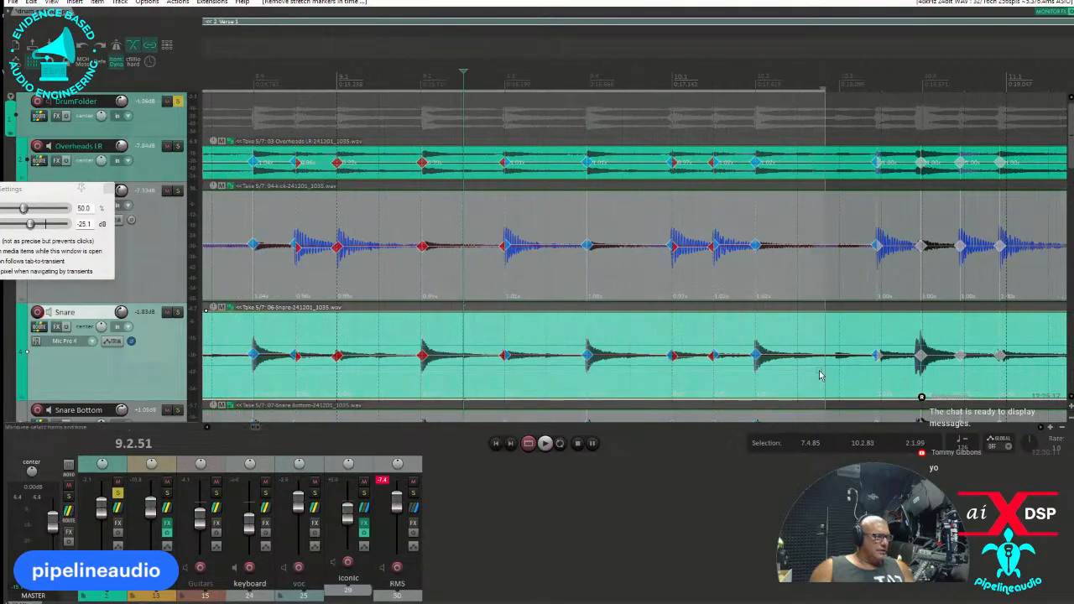
scroll(672, 366, down, 5)
key(q)
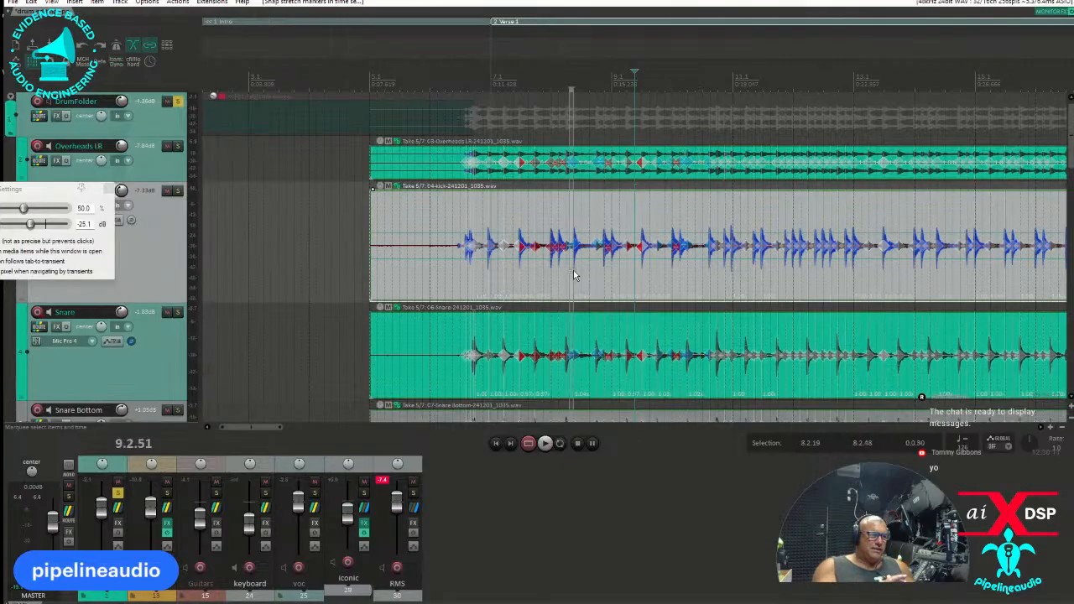
Play the quantized drums from 7.4.78 and check the stretch markers down through the tom, hi-hat and ride tracks
scroll(578, 273, up, 4)
scroll(504, 276, down, 1)
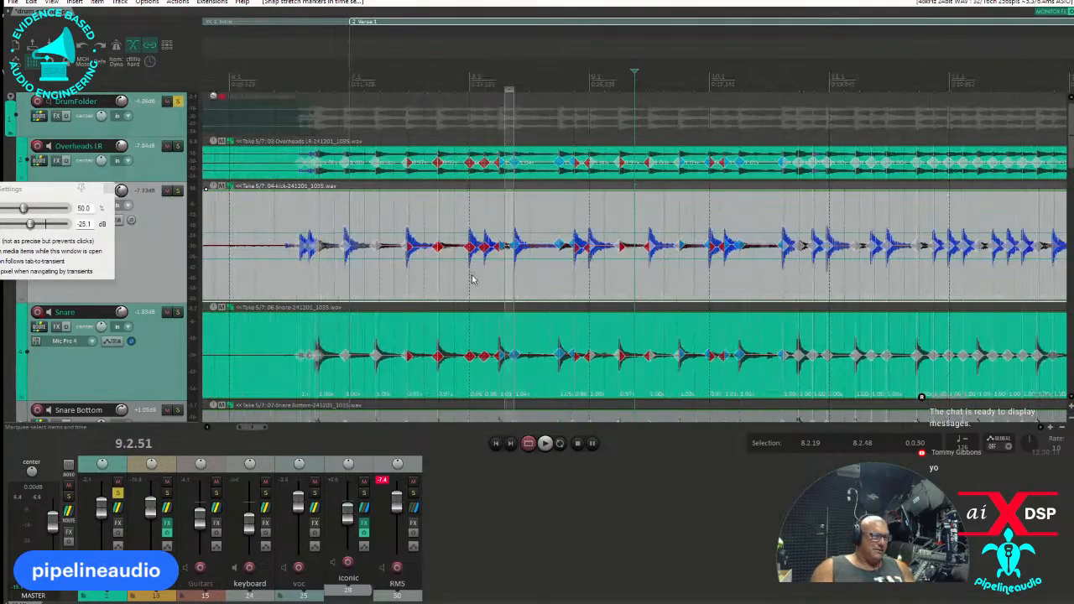
click(464, 290)
key(space)
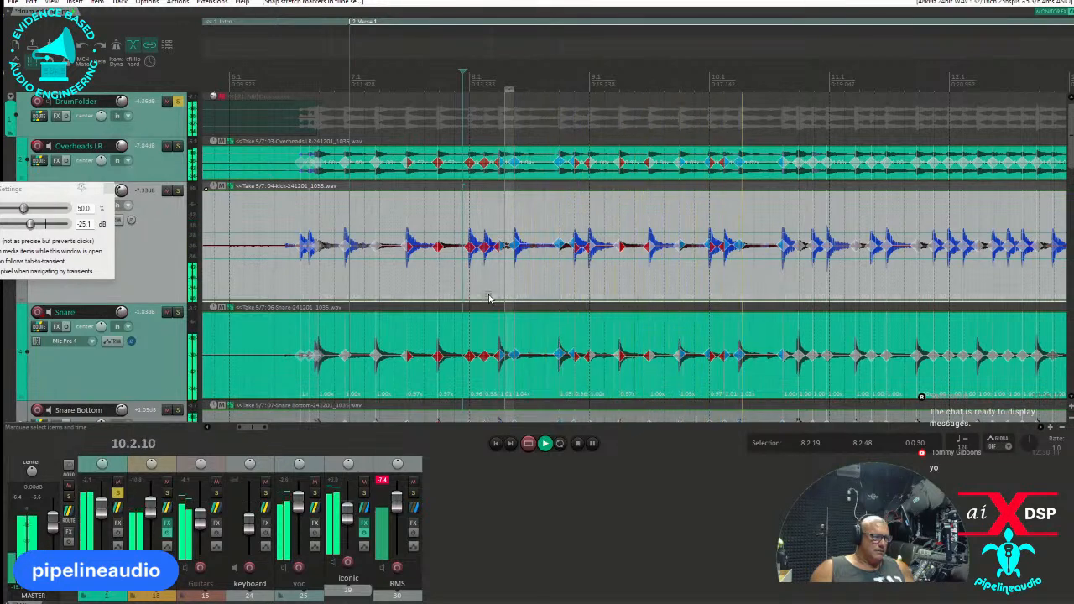
key(space)
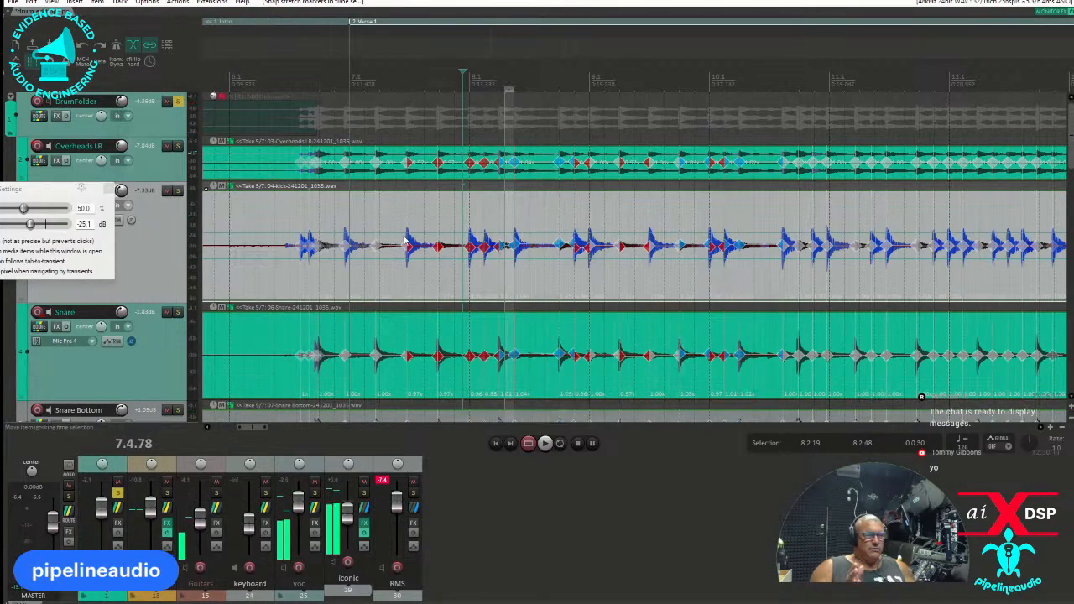
scroll(115, 356, down, 3)
scroll(115, 356, down, 2)
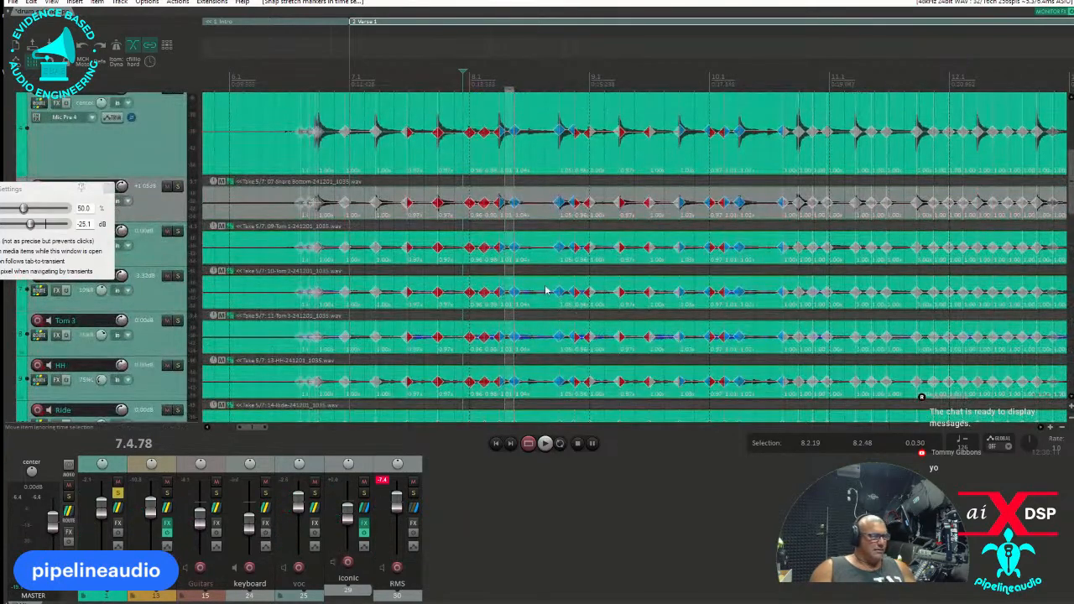
Select the Tom 1 item, enlarge its track and locate the tom hit around 34.3
click(869, 264)
scroll(868, 264, up, 3)
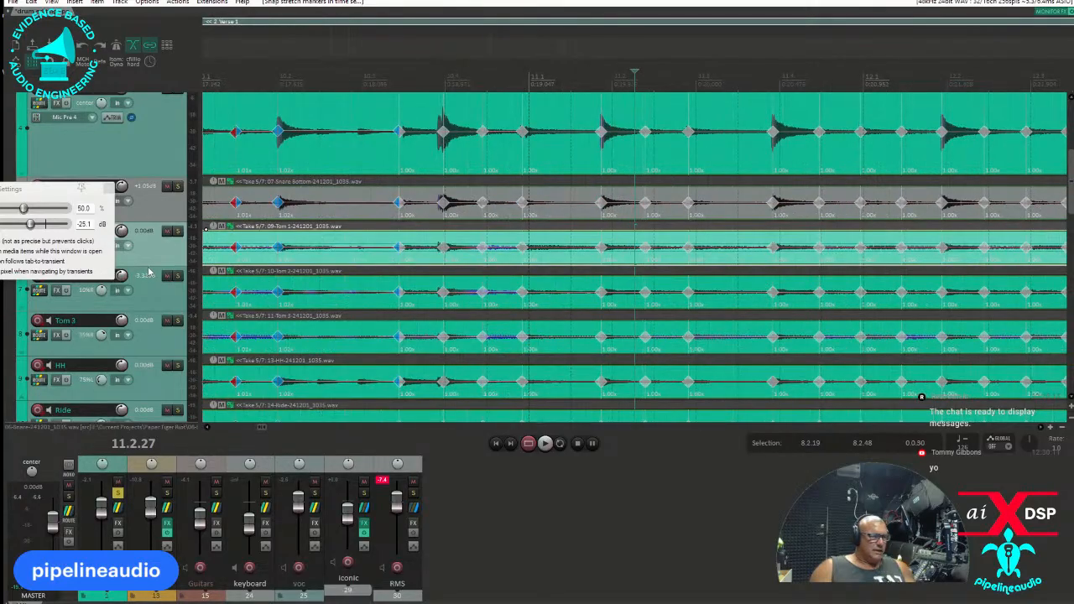
drag(150, 265, 150, 377)
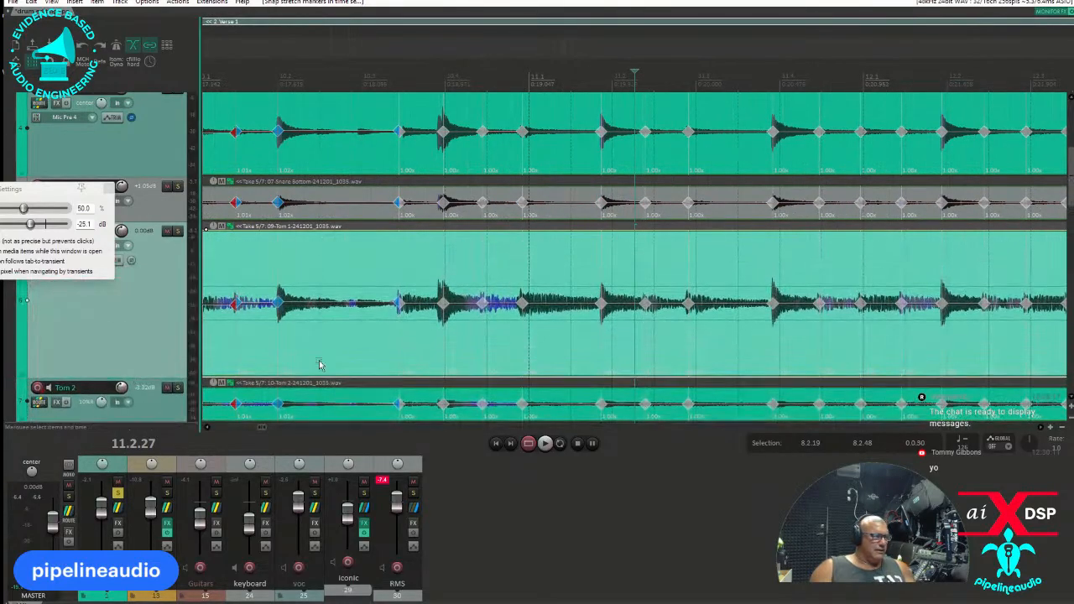
scroll(626, 333, down, 3)
scroll(551, 352, down, 2)
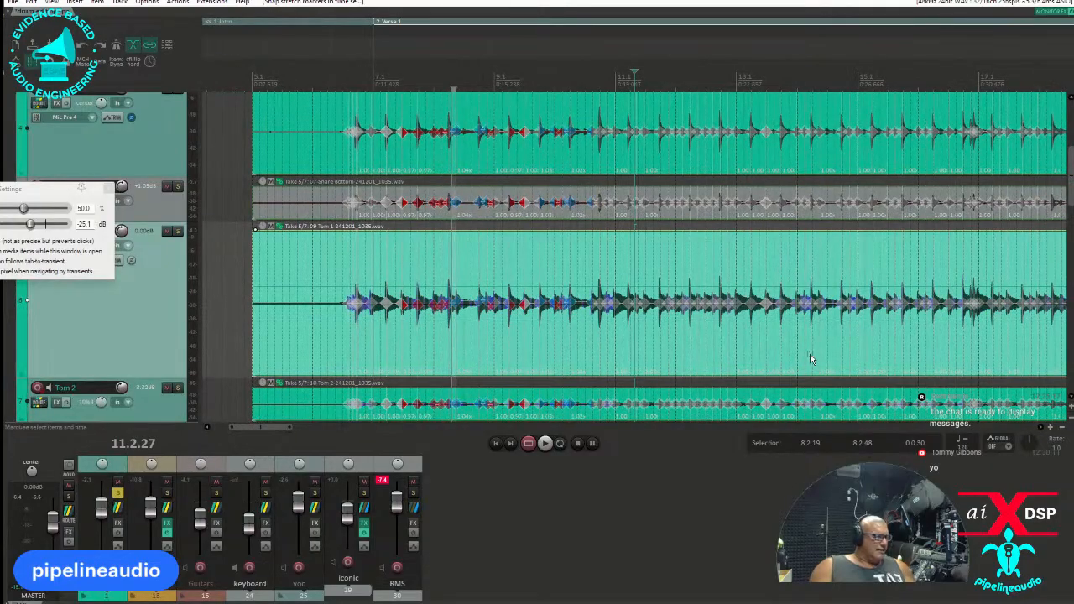
scroll(810, 359, up, 5)
scroll(715, 352, up, 4)
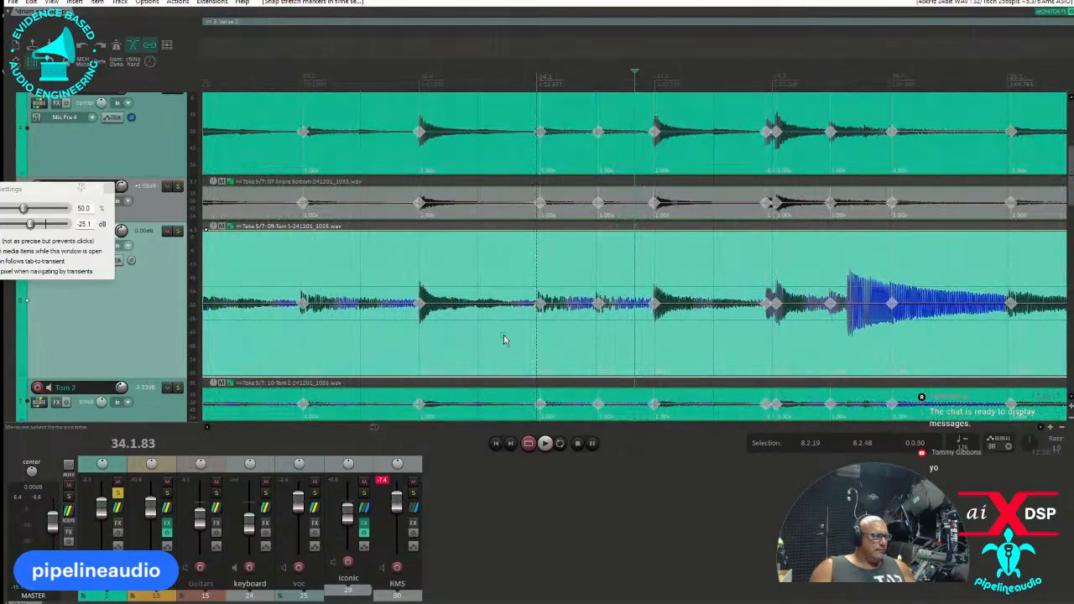
Open Dynamic Split for the Tom 1 item and raise the transient detection threshold to -15.7 dB
click(701, 357)
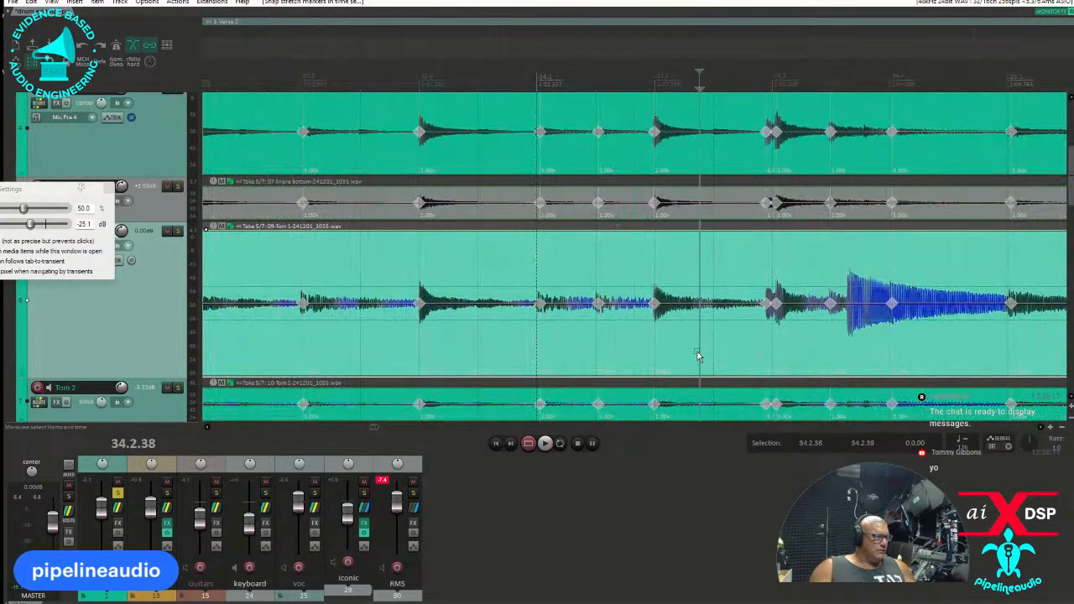
click(117, 65)
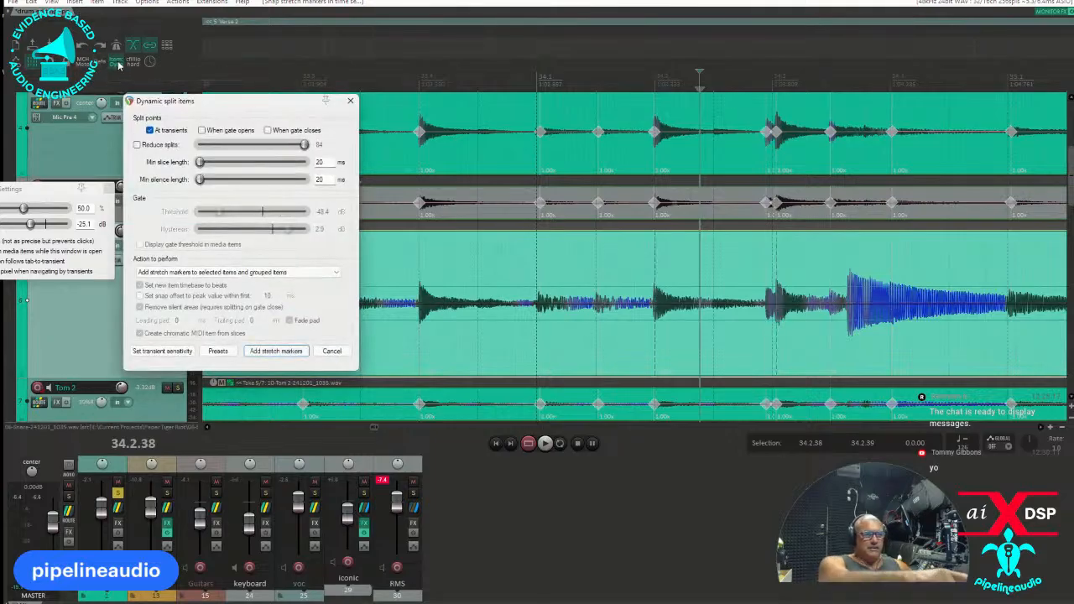
drag(213, 107, 166, 116)
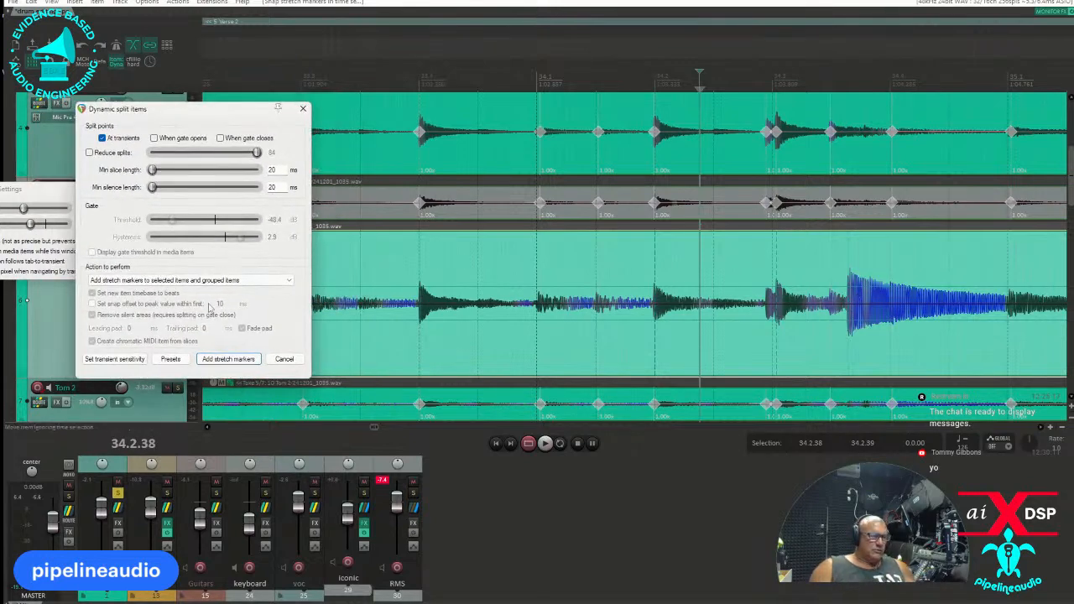
drag(25, 188, 418, 293)
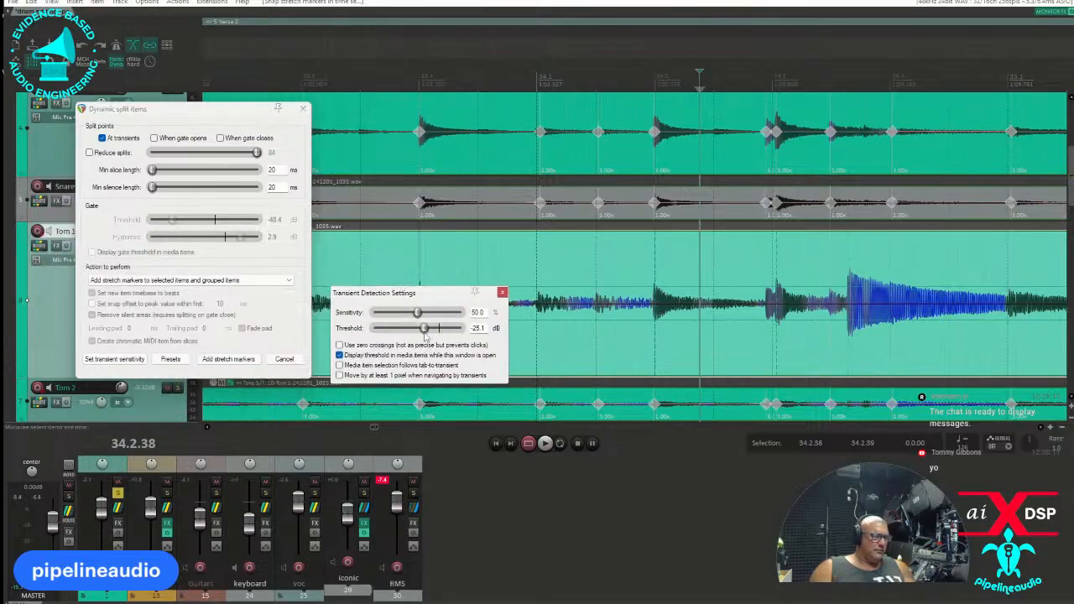
drag(425, 331, 434, 333)
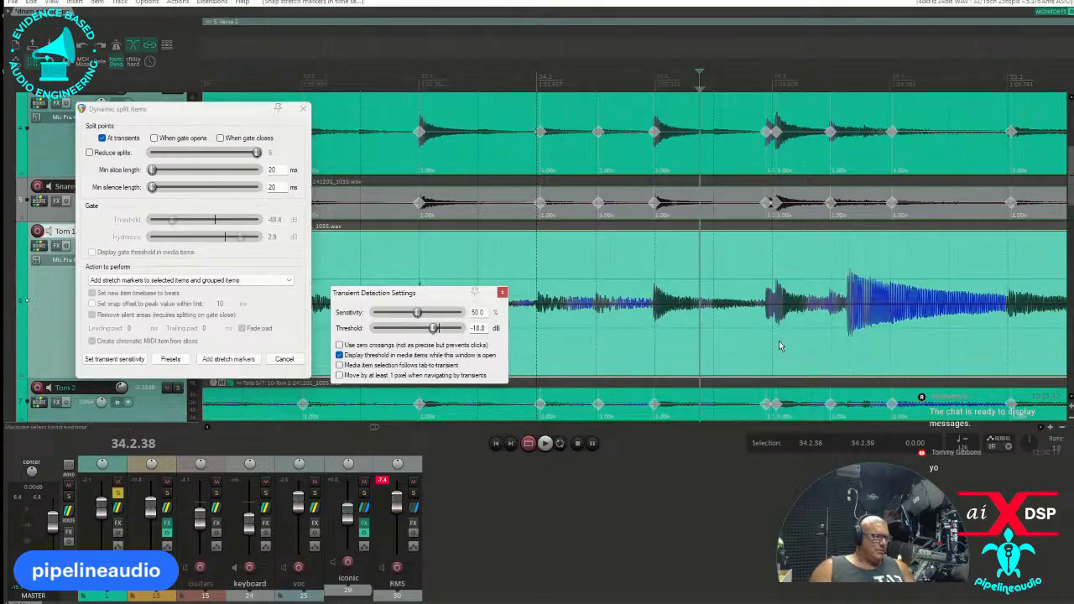
scroll(831, 322, down, 1)
scroll(789, 331, down, 2)
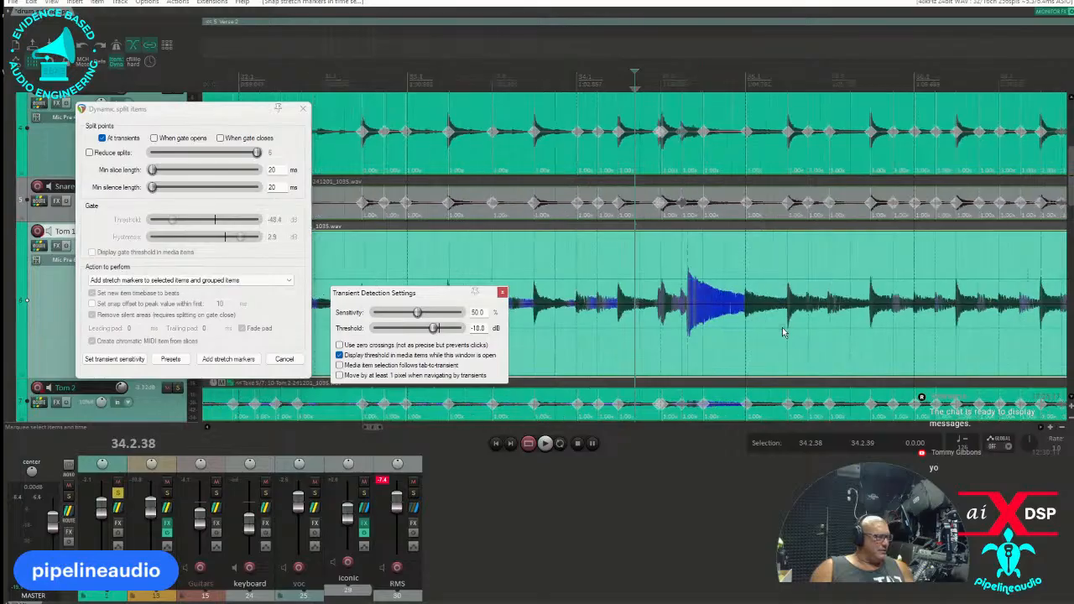
scroll(780, 332, down, 1)
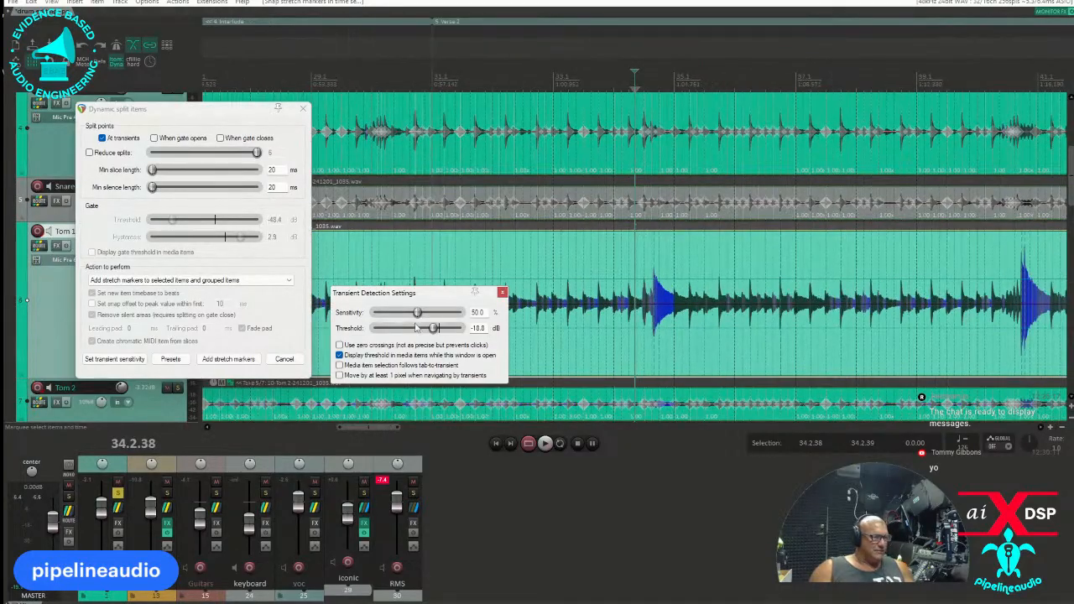
drag(438, 333, 443, 333)
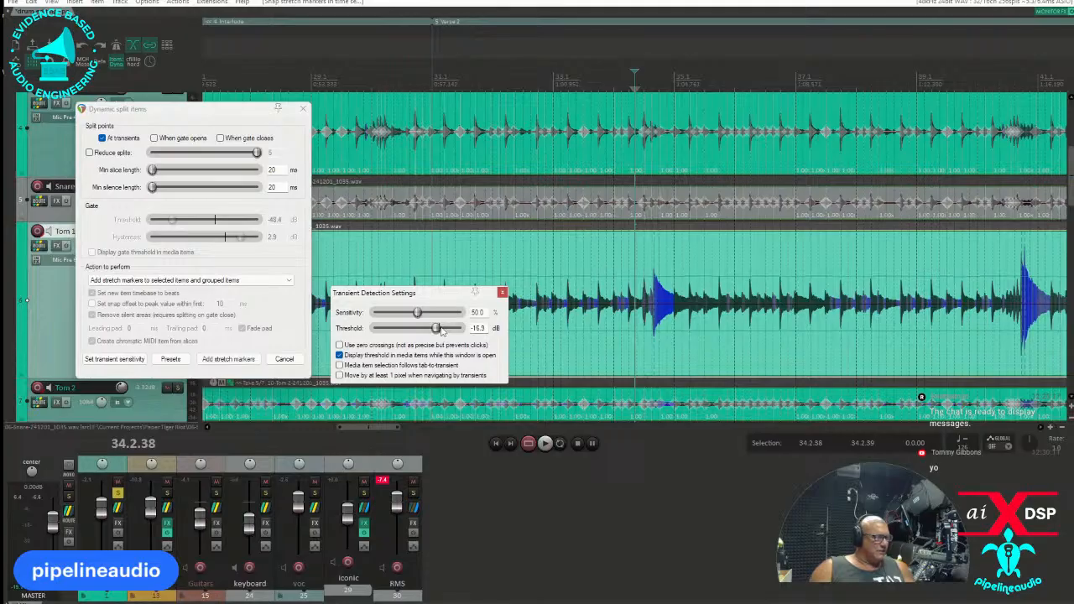
scroll(670, 264, down, 2)
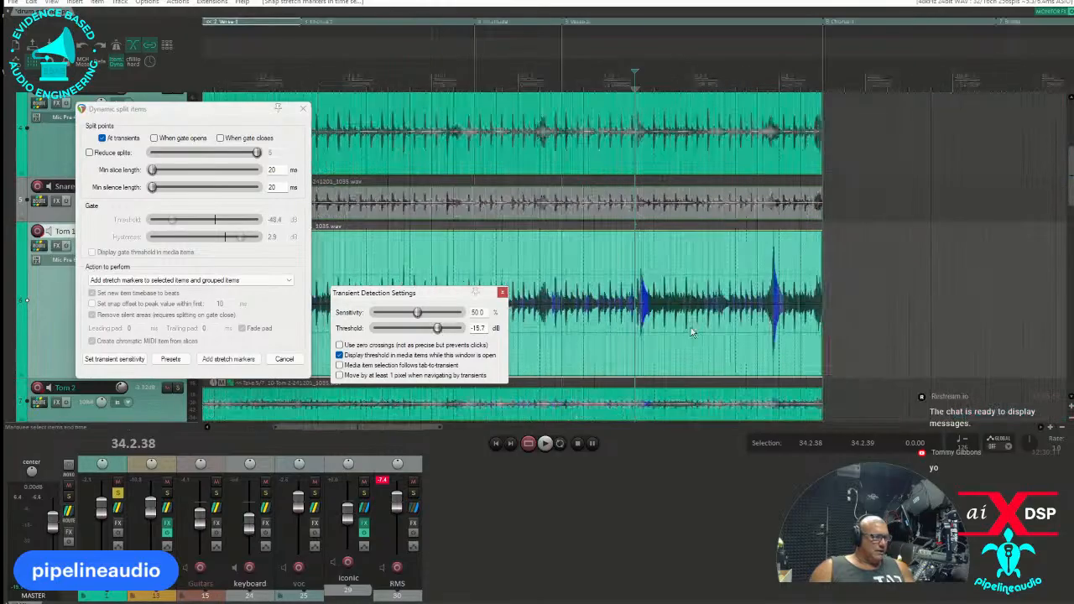
Raise the transient threshold to -12.2 dB, compare it with the Tom 1 hits and close Dynamic Split without adding stretch markers
drag(453, 291, 136, 261)
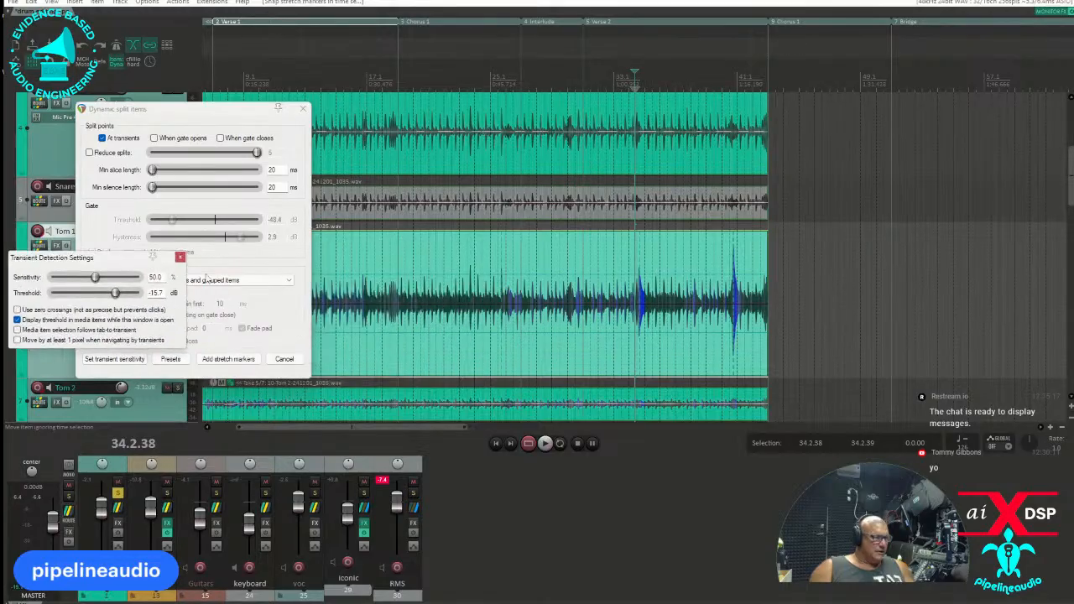
scroll(470, 268, up, 3)
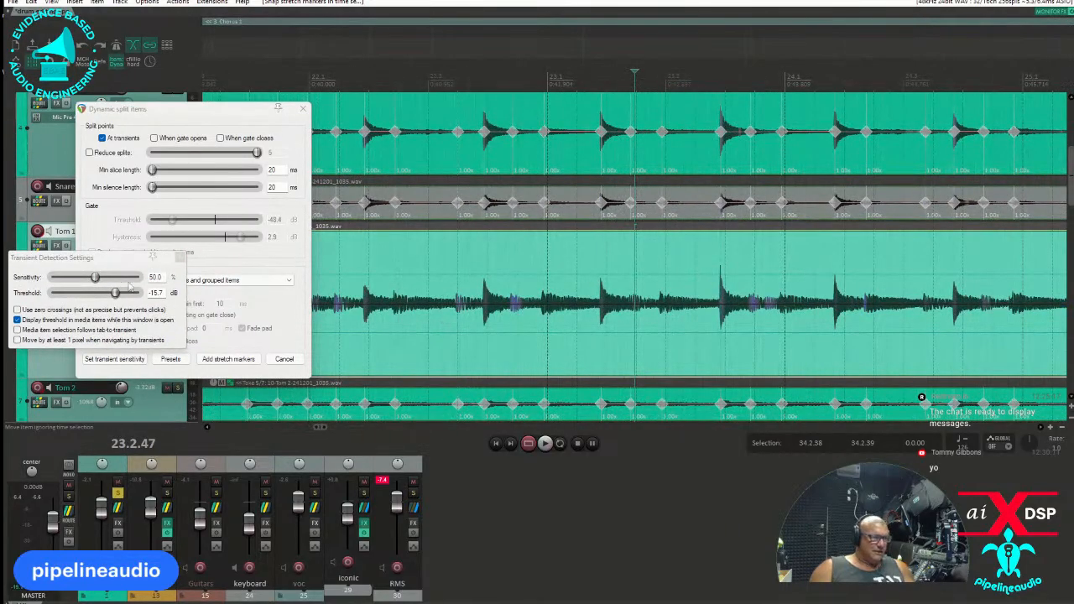
drag(118, 295, 123, 295)
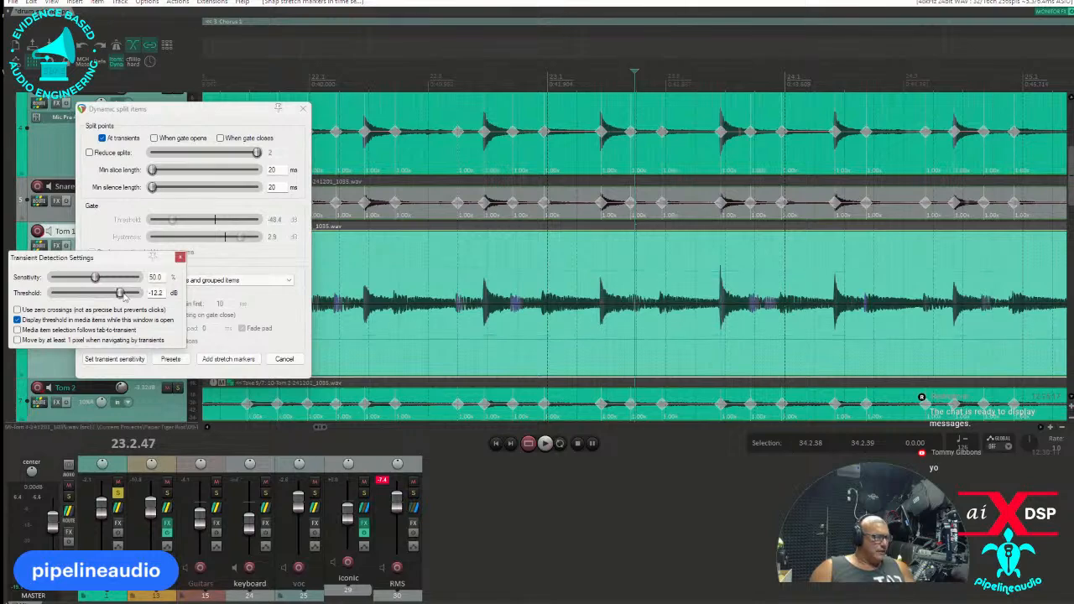
scroll(801, 377, down, 4)
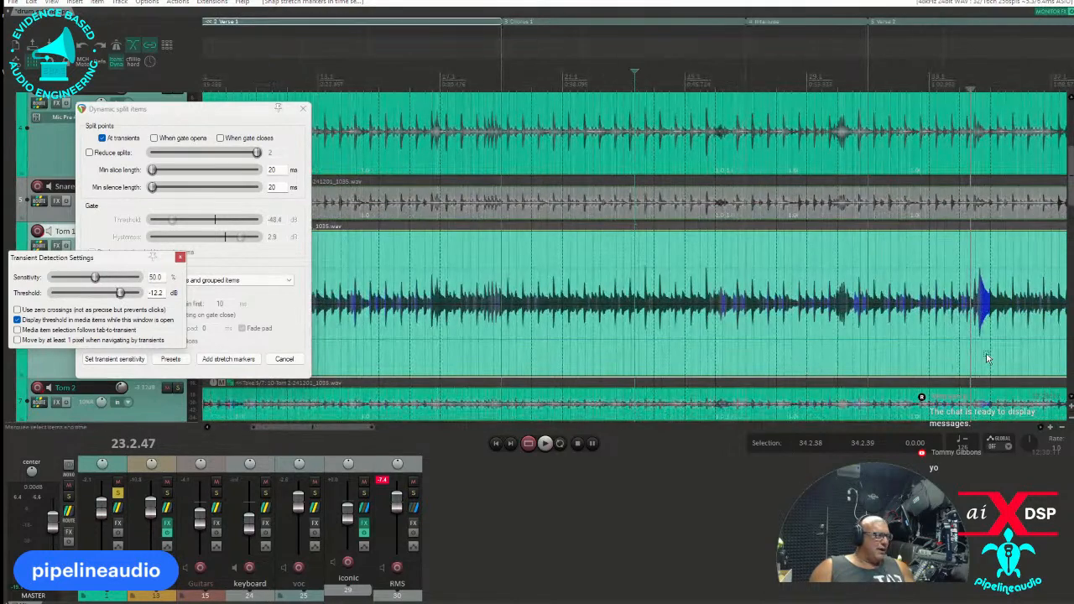
scroll(976, 345, up, 4)
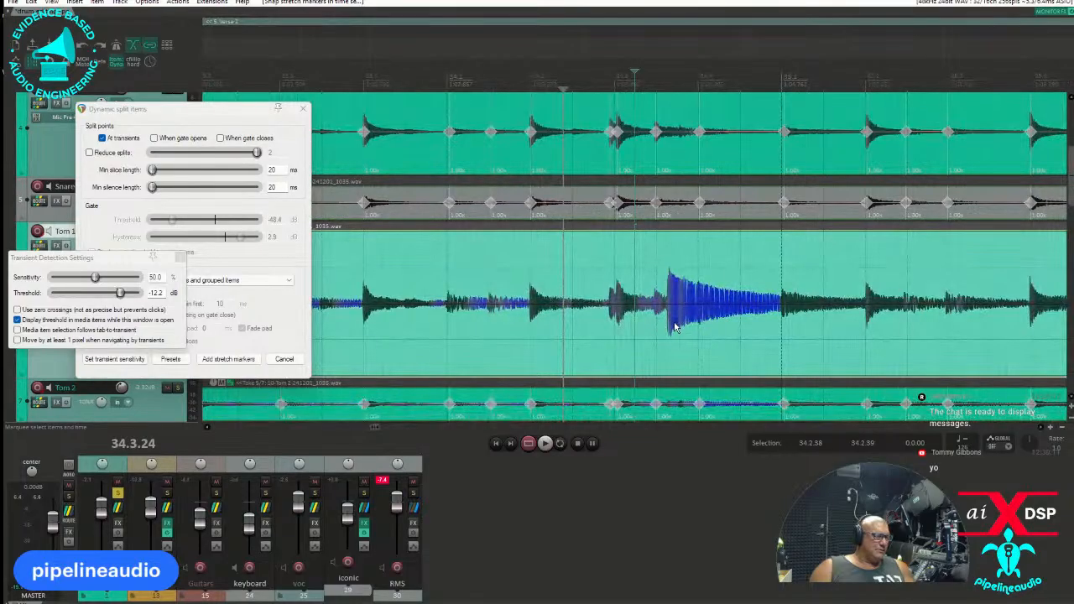
scroll(660, 312, down, 2)
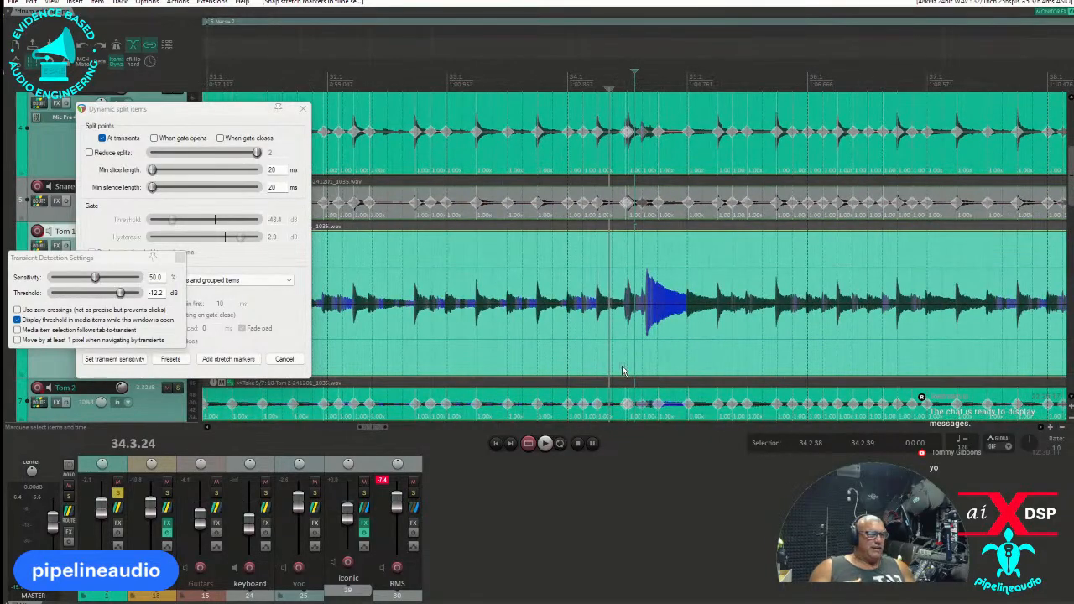
click(303, 109)
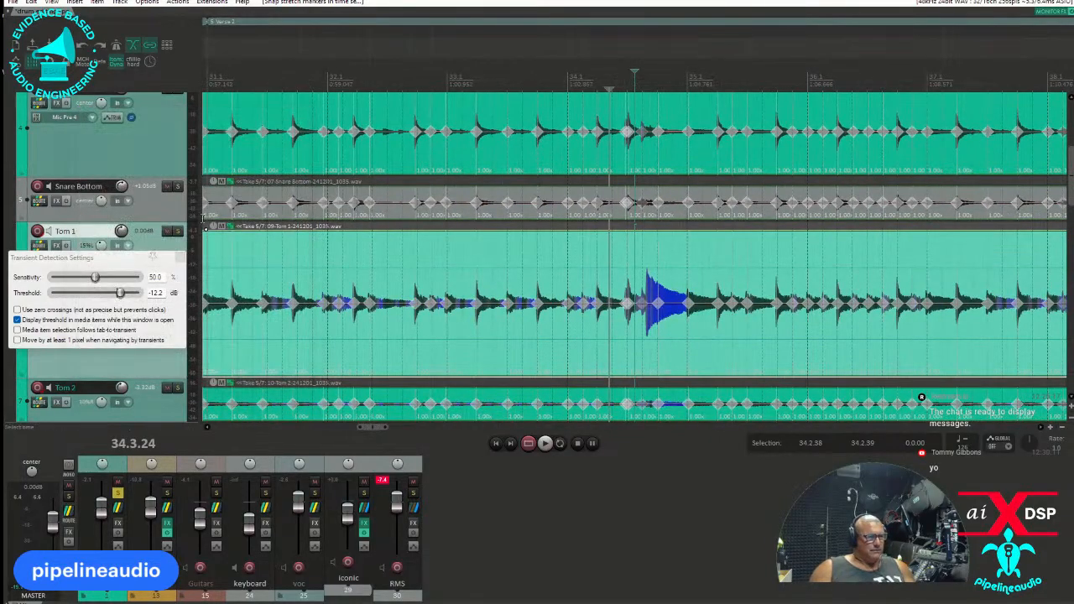
click(180, 257)
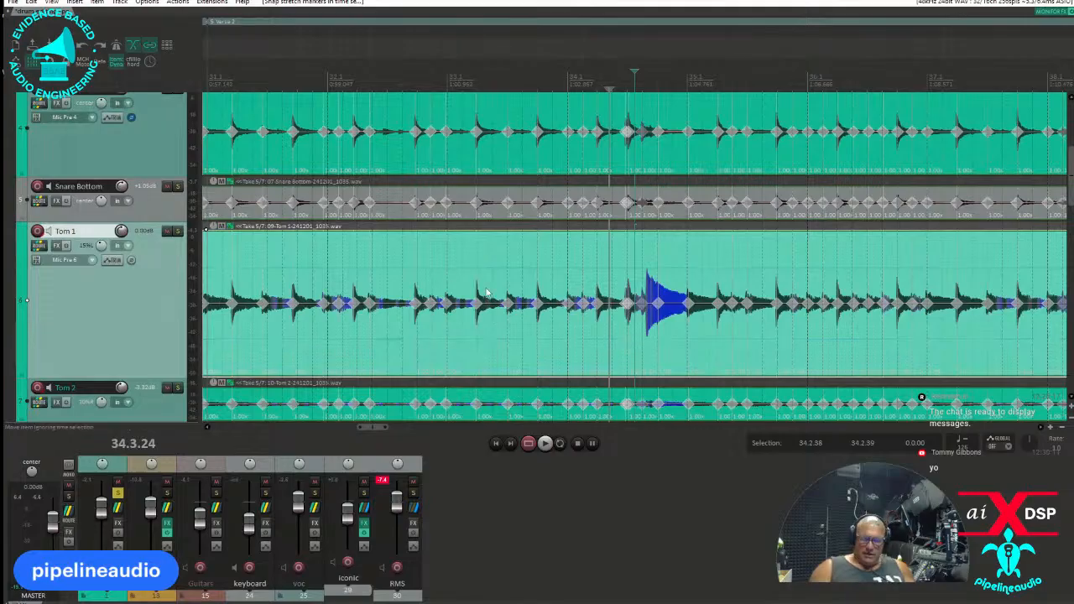
Reopen the transient detection settings and lower the threshold to -20.6 dB
key(ctrl+alt+shift+t)
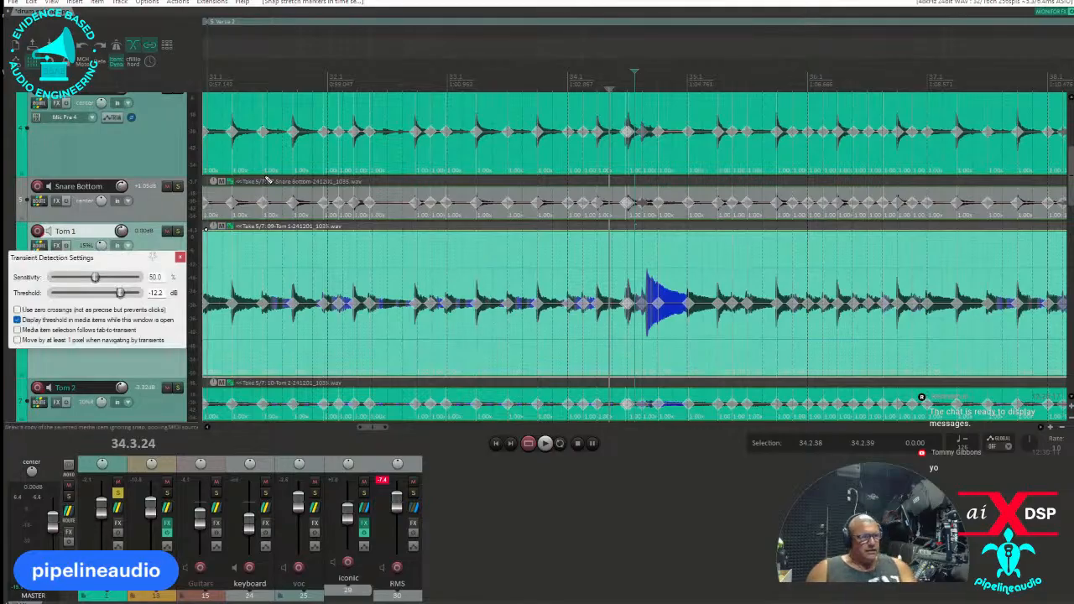
drag(122, 293, 108, 292)
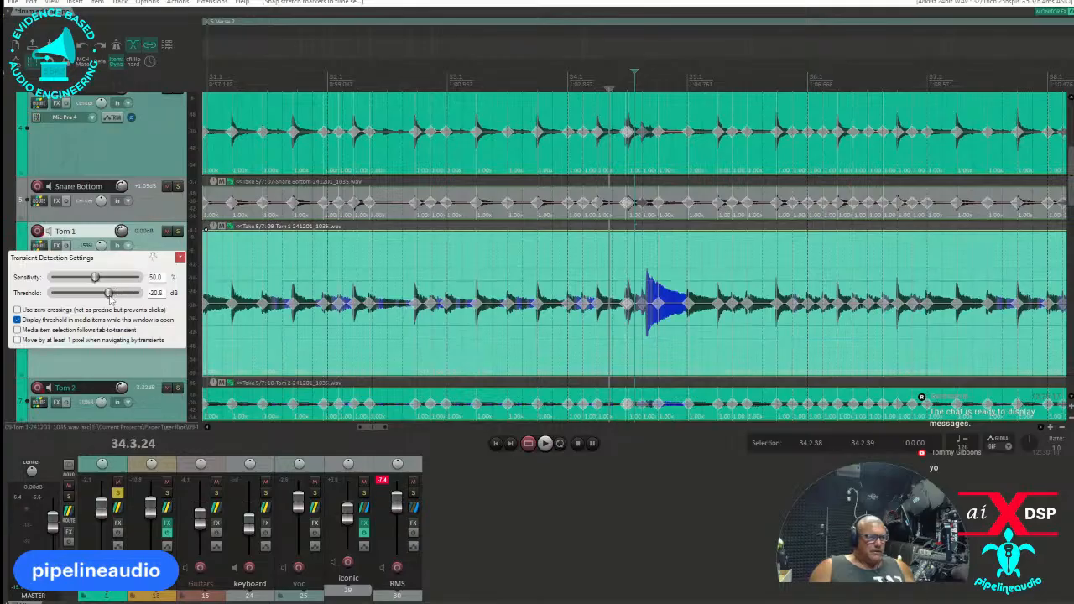
click(179, 257)
Add a stretch marker to the grouped drums at the Tom 1 hit at 34.3.64, shift it slightly later and play the passage
click(462, 346)
click(464, 274)
key(space)
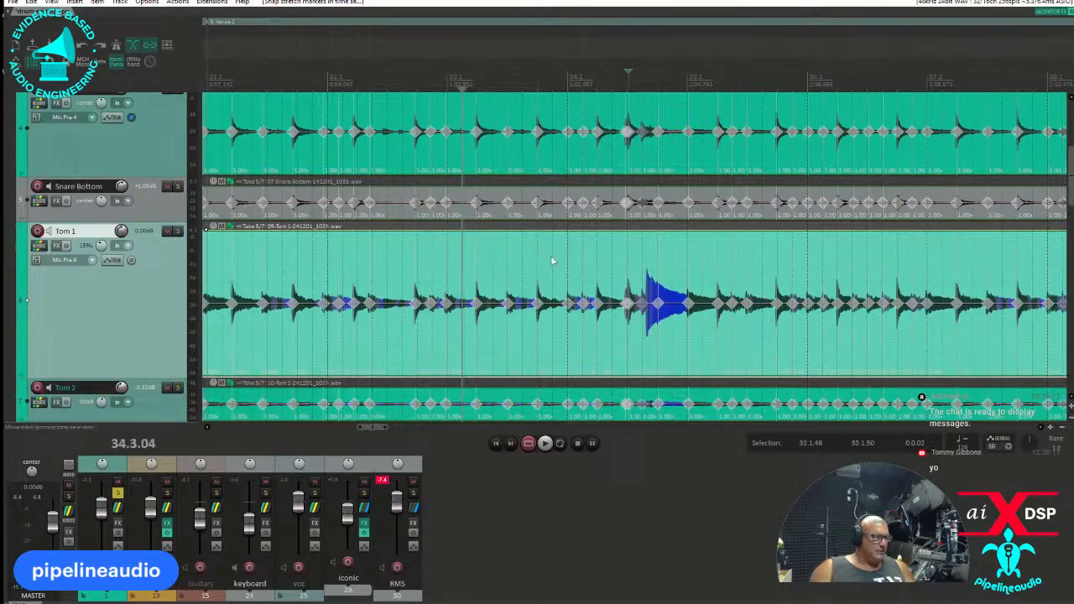
scroll(628, 266, up, 4)
key(shift+w)
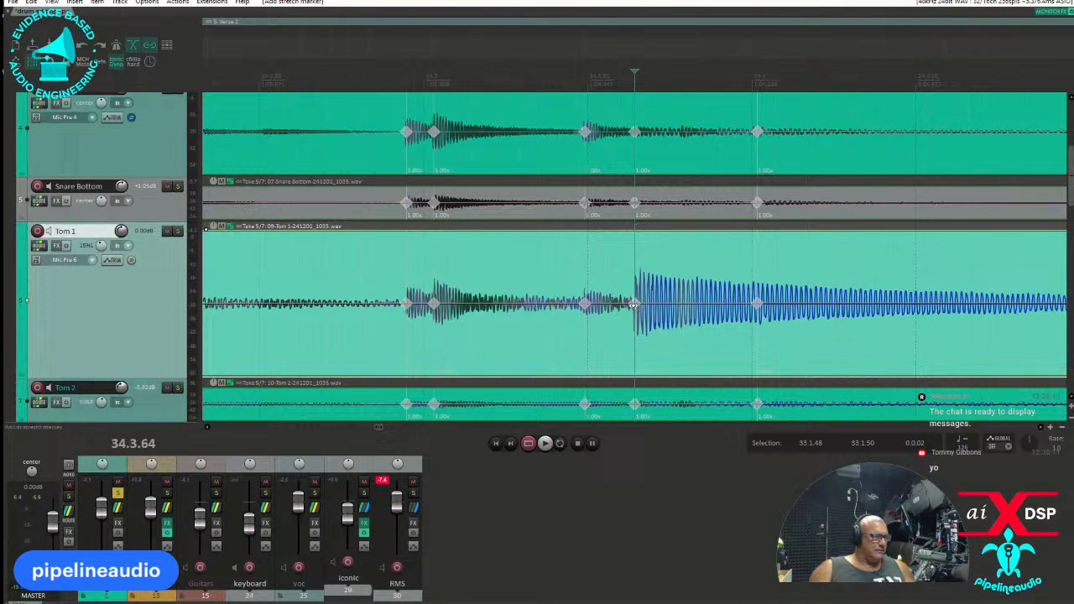
mouse_move(635, 304)
mouse_down()
mouse_move(673, 315)
mouse_move(631, 312)
mouse_move(672, 322)
mouse_move(630, 330)
mouse_move(639, 336)
mouse_up()
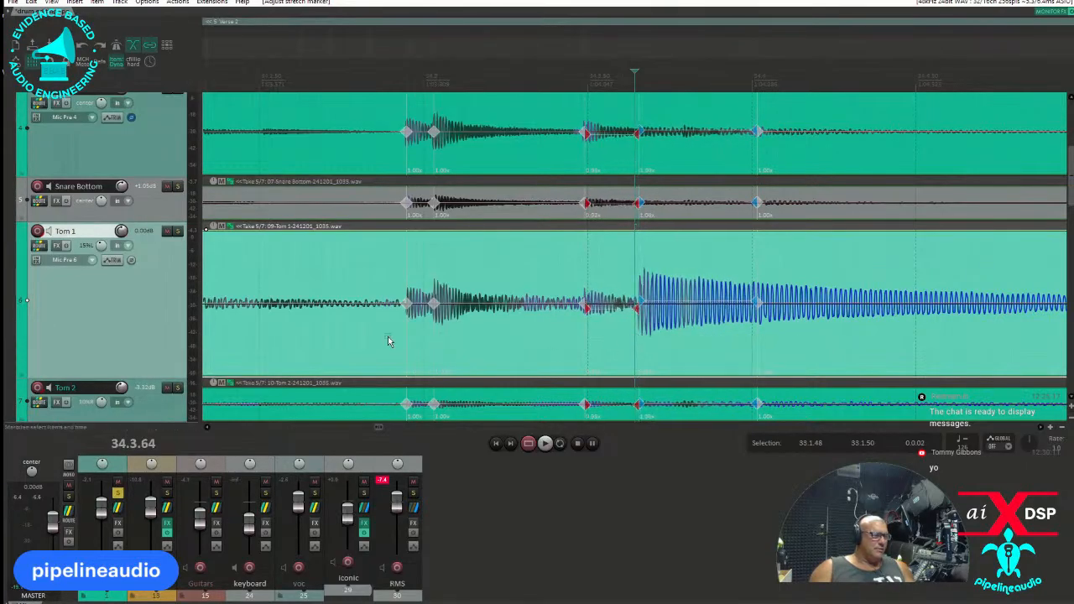
key(space)
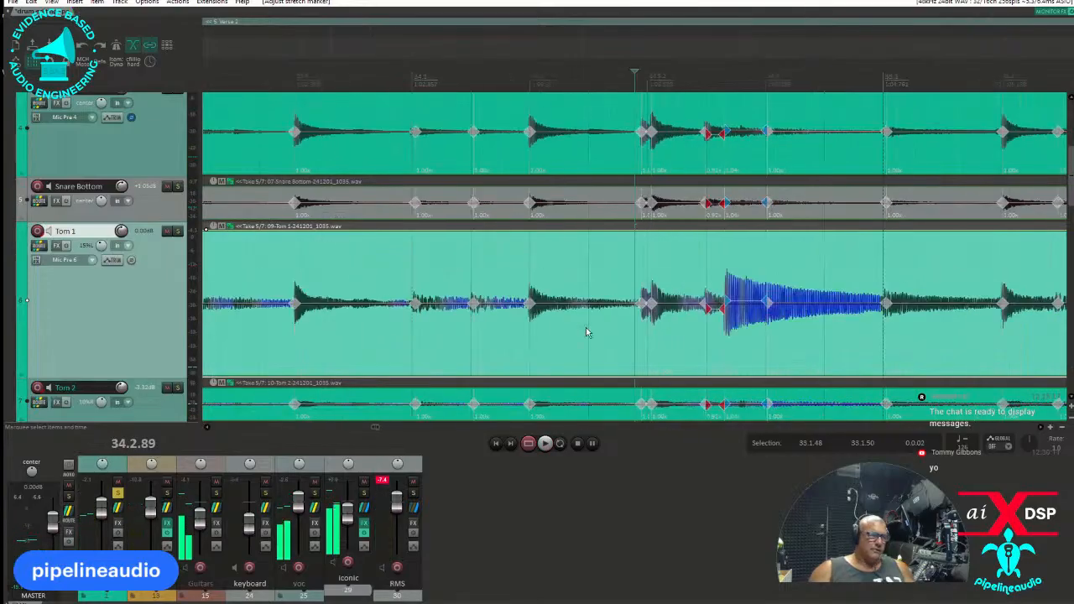
Select all the grouped drum items and remove their stretch markers within a time selection from 3.4.78 to 48.2.91
scroll(587, 331, down, 5)
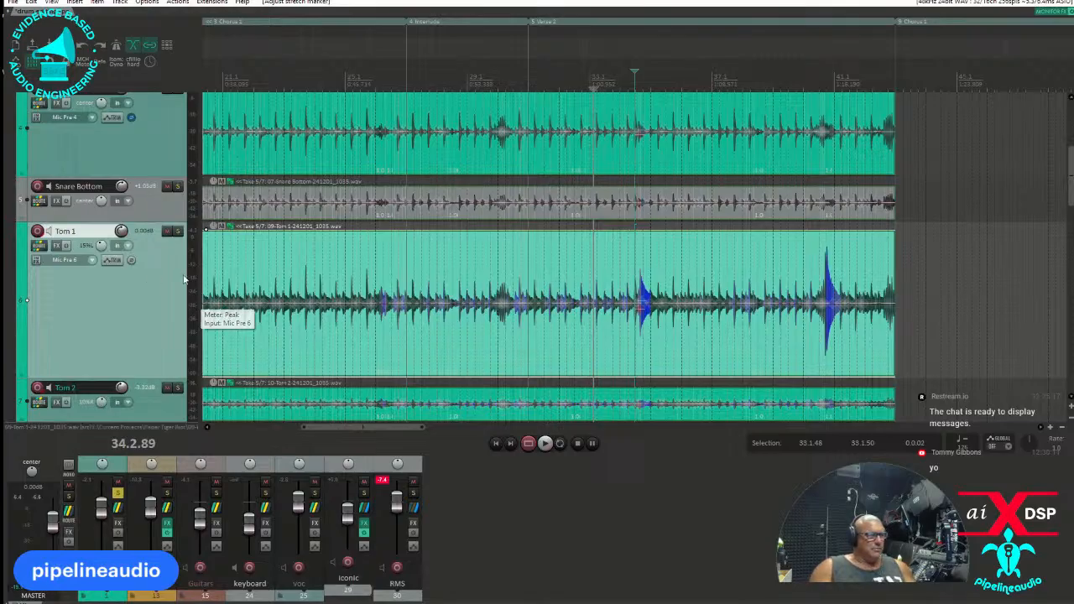
scroll(319, 273, down, 3)
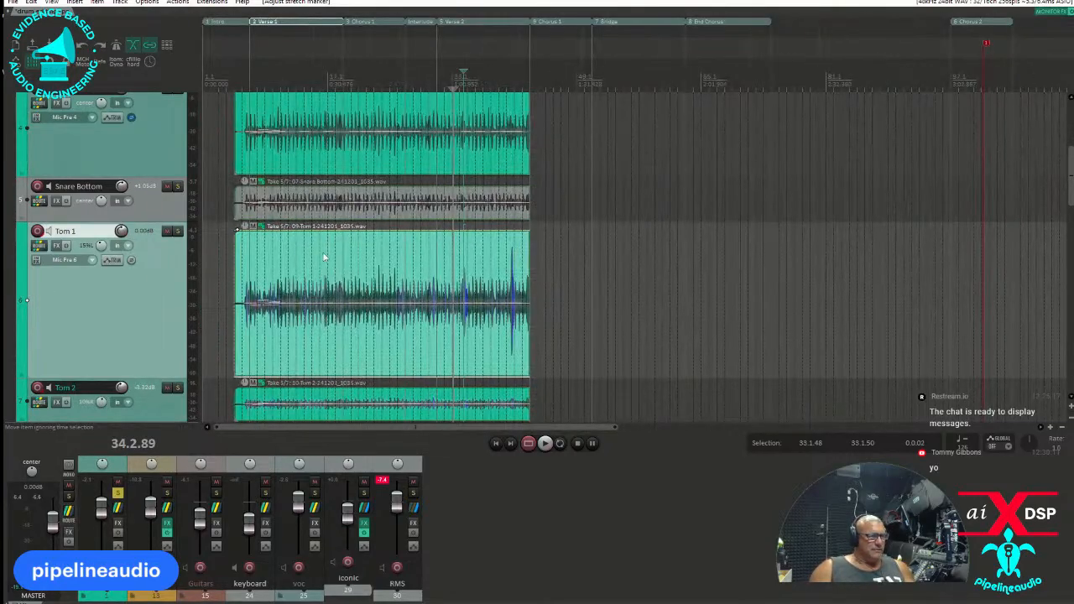
click(298, 271)
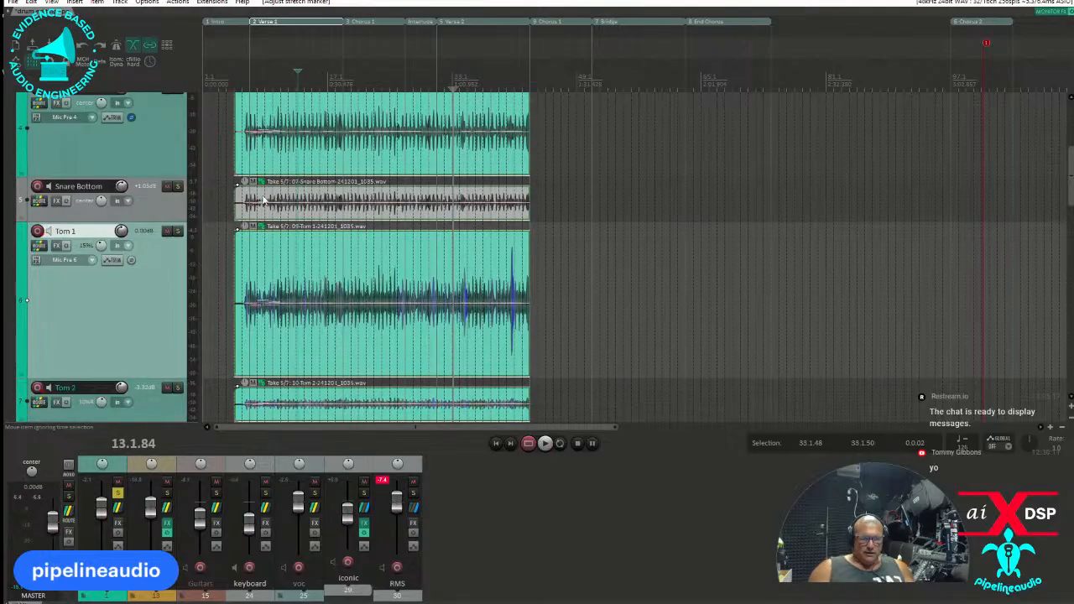
drag(225, 69, 574, 83)
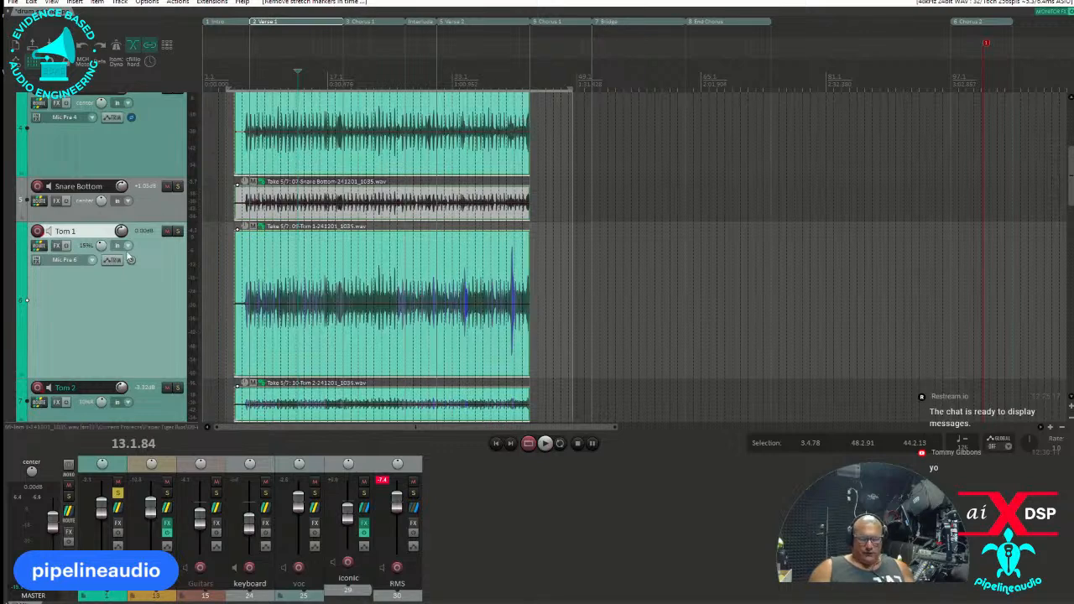
Ungroup the drum items, reselect the takes from Overheads LR down to Crash R and group them again
scroll(127, 256, up, 2)
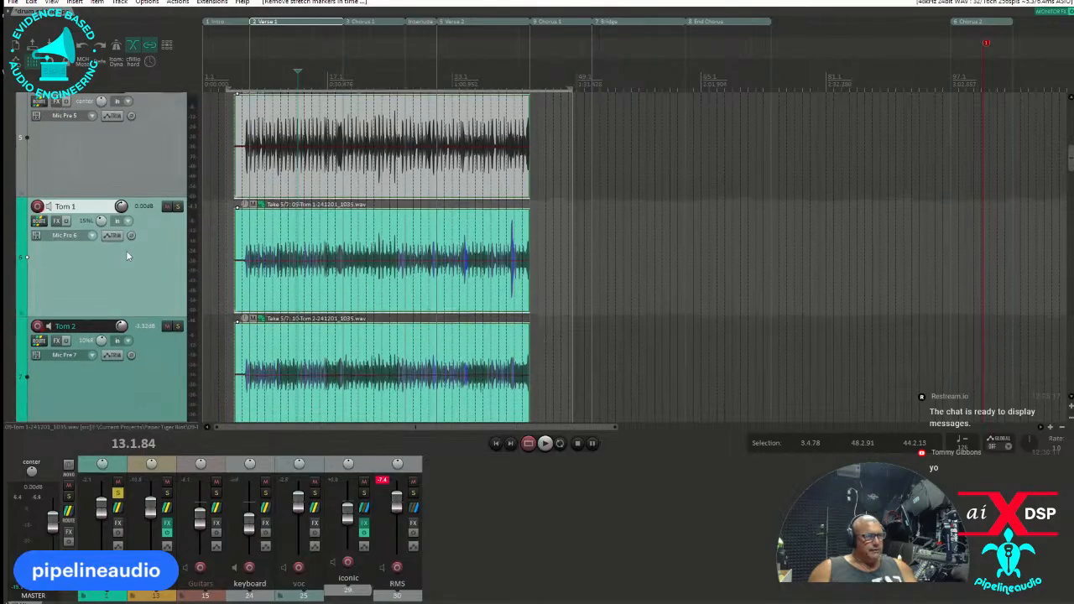
scroll(127, 256, down, 2)
scroll(125, 250, down, 4)
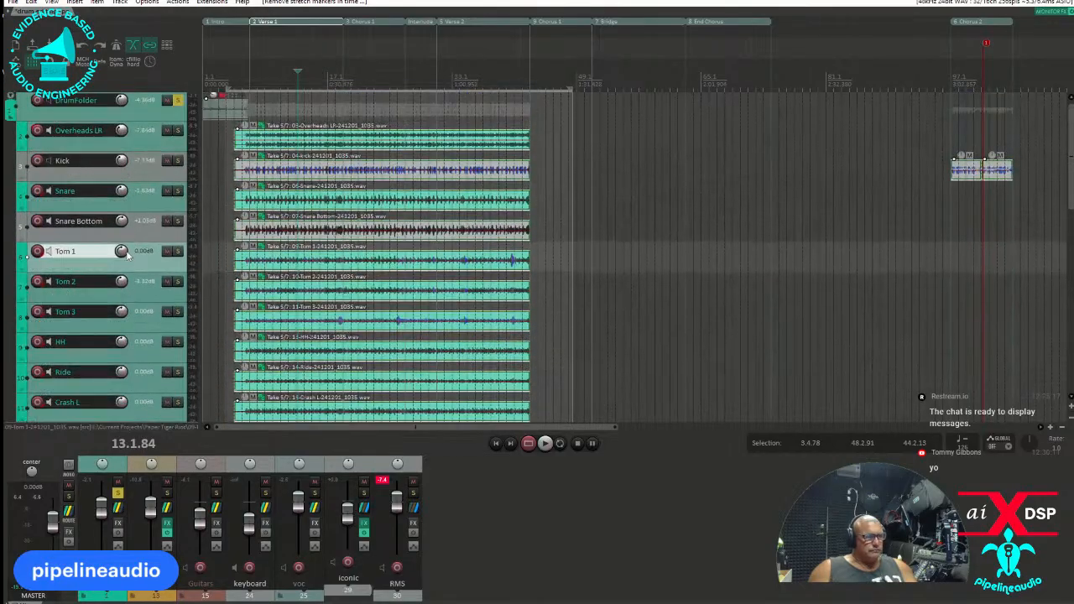
key(u)
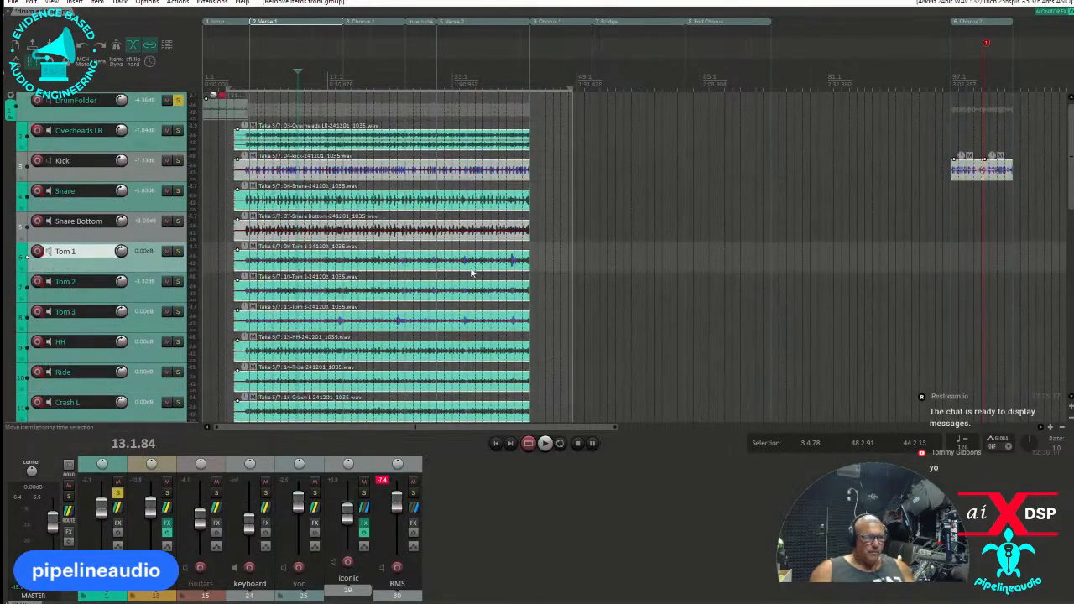
drag(216, 125, 567, 360)
key(ctrl+g)
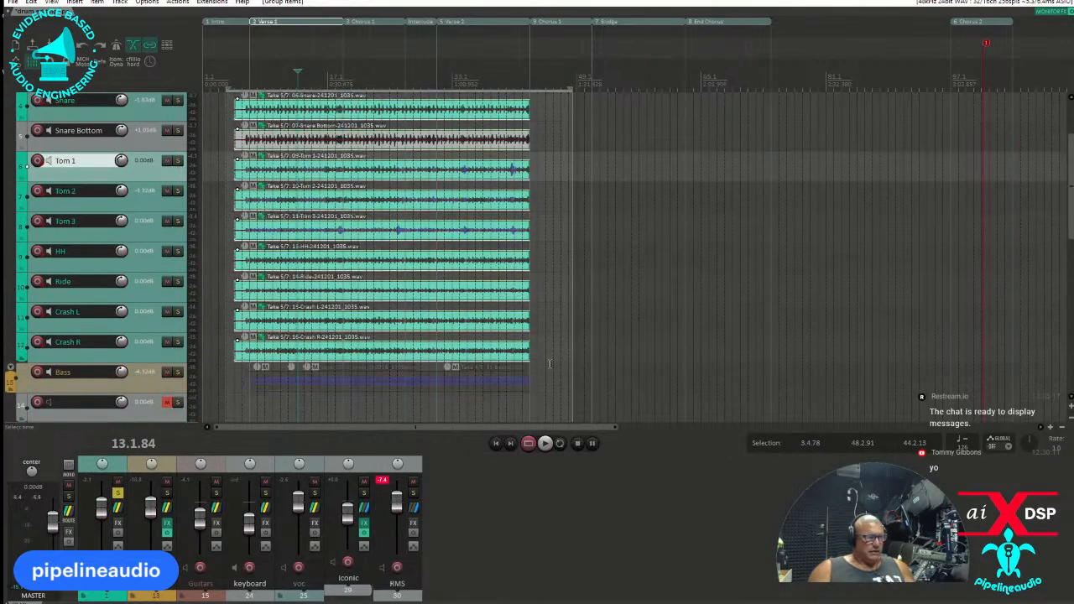
Select the Kick take and open the Dynamic Split settings for it
scroll(81, 239, up, 3)
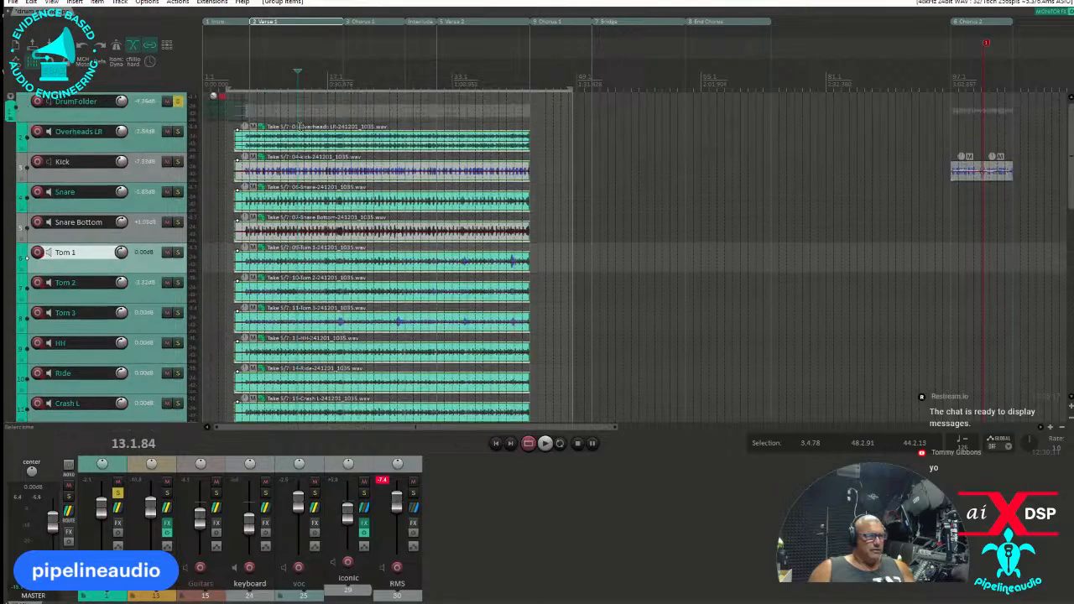
scroll(340, 160, up, 4)
scroll(343, 163, up, 2)
scroll(349, 171, down, 2)
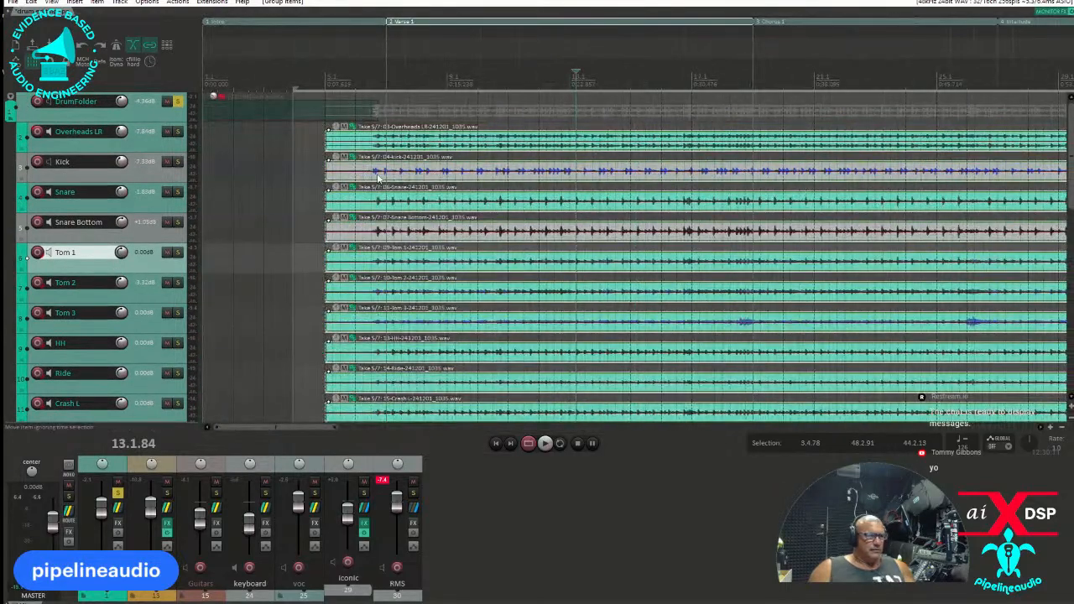
click(378, 179)
scroll(376, 172, up, 3)
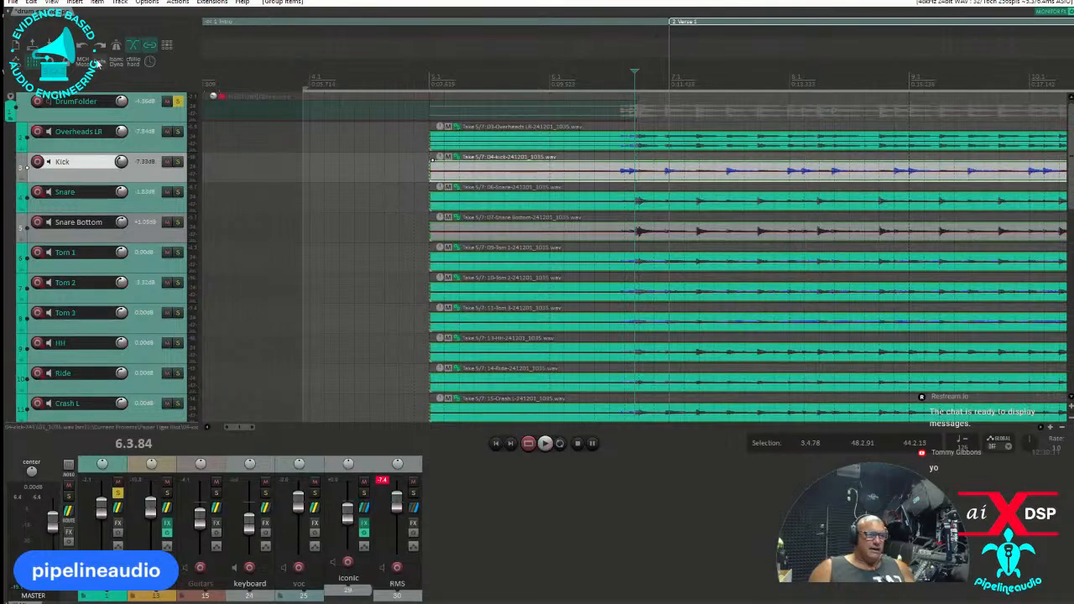
click(52, 1)
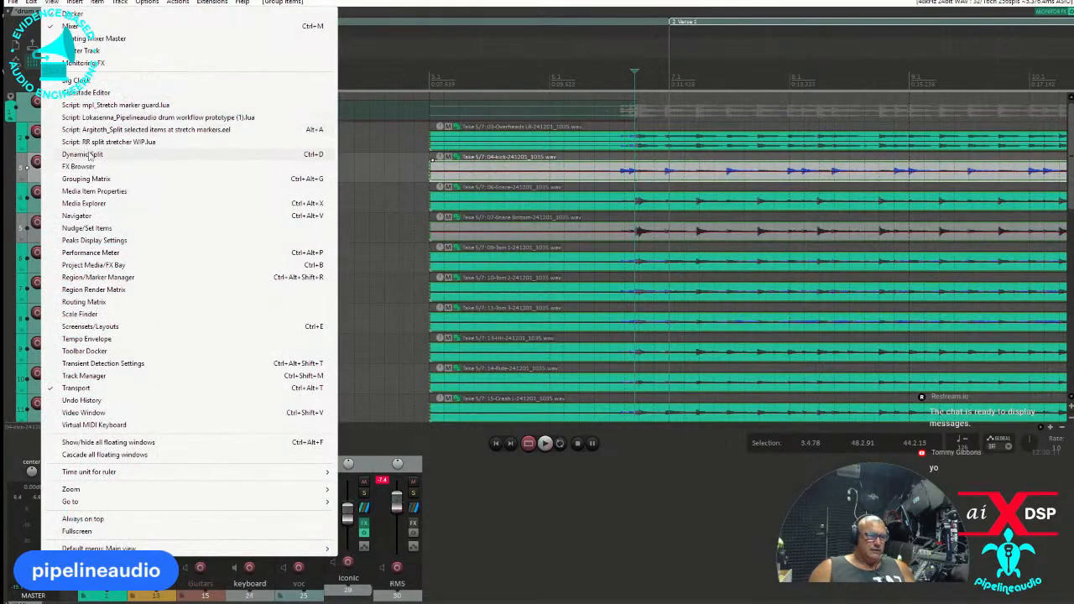
click(90, 154)
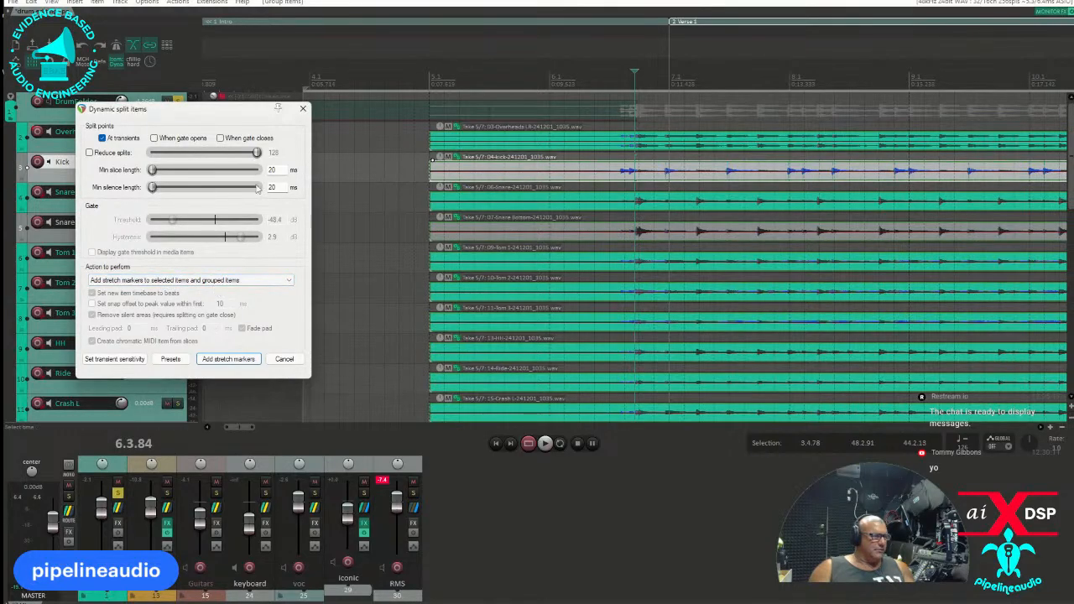
Enlarge the Kick track and set the transient detection threshold to -28.1 dB with sensitivity at 50.0%
drag(55, 181, 55, 262)
click(700, 219)
click(637, 240)
scroll(637, 238, up, 3)
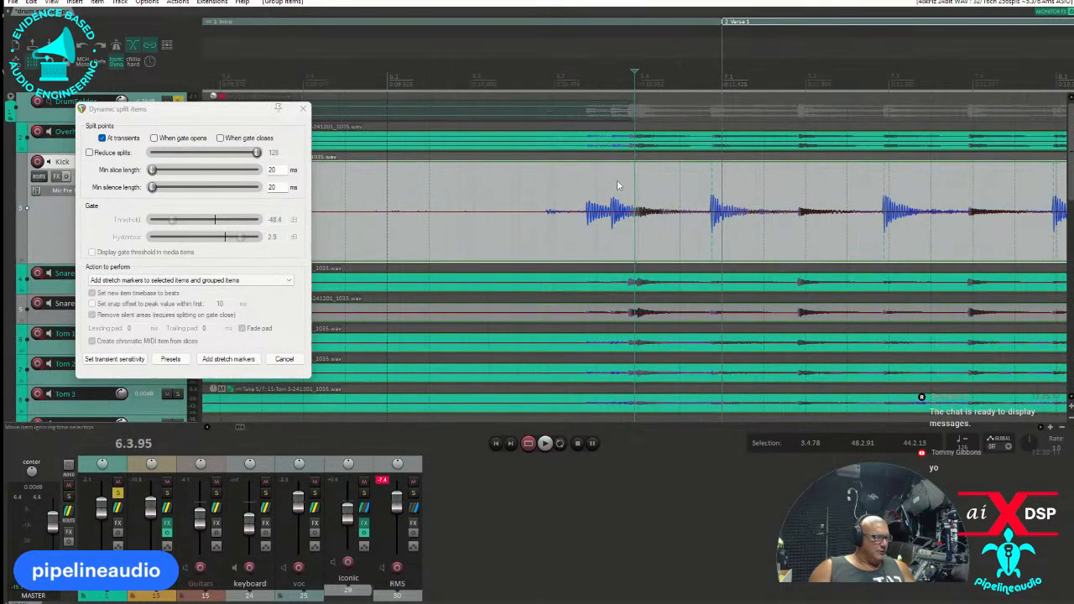
click(114, 359)
drag(117, 265, 454, 298)
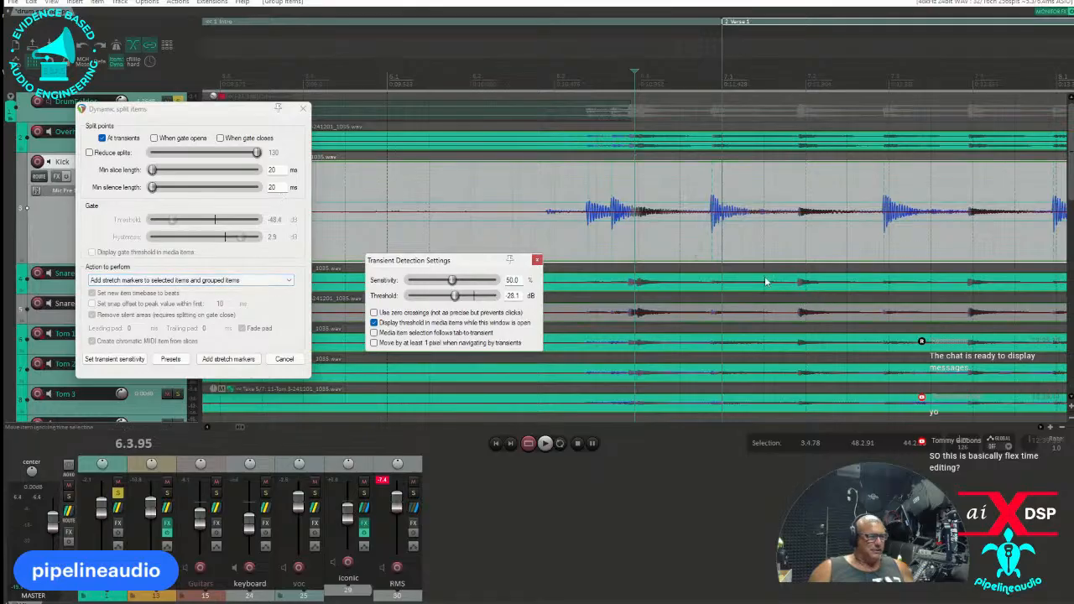
Add stretch markers at the kick transients to the selected and grouped drum items and play the passage from 6.2.87
scroll(704, 267, up, 2)
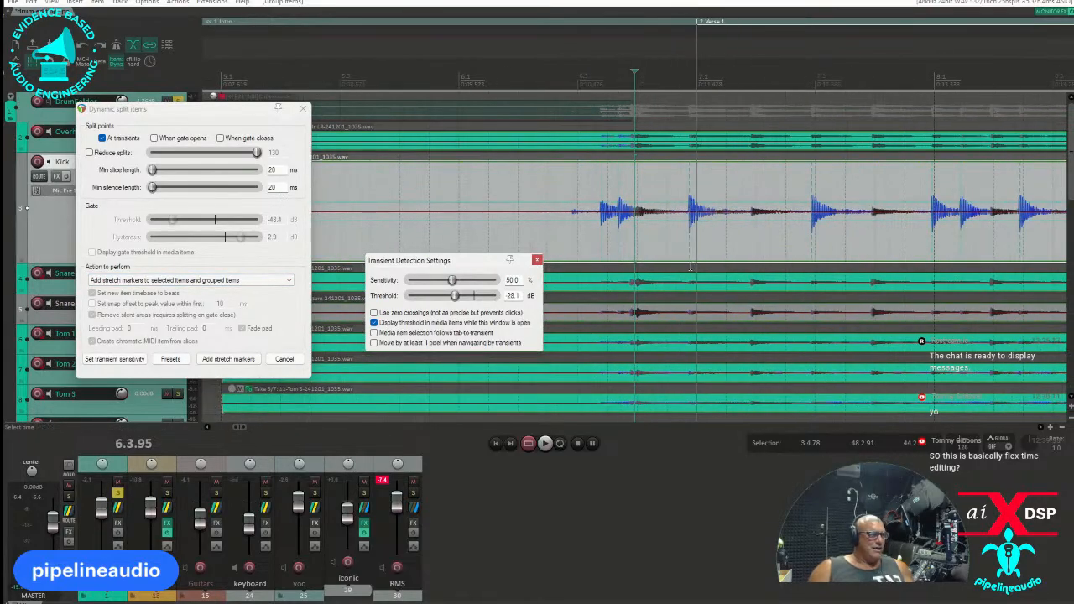
click(227, 359)
click(571, 231)
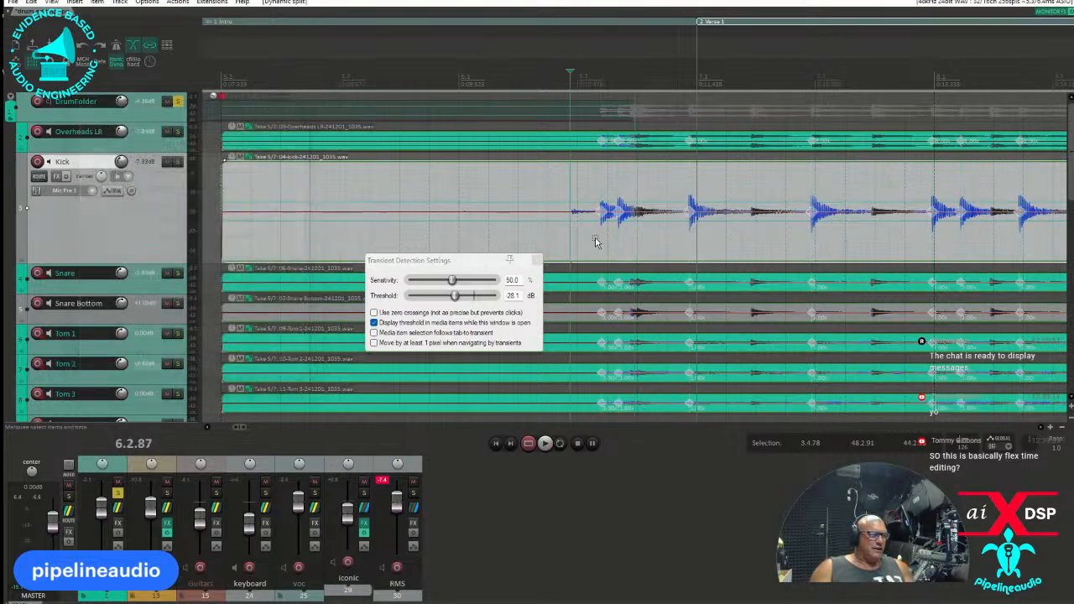
key(space)
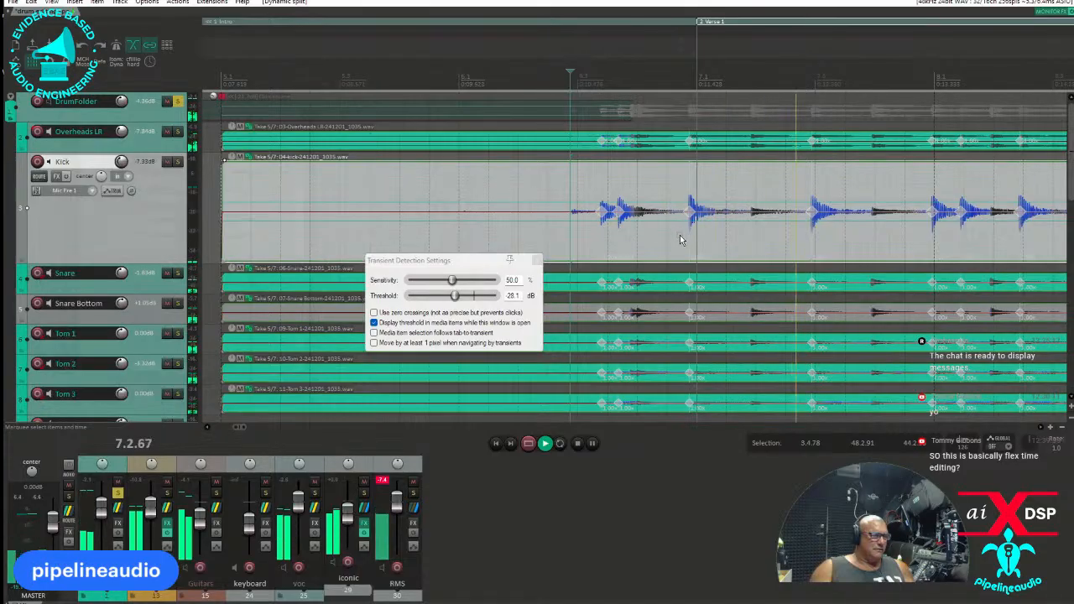
key(space)
Reset the Kick track's volume to 0.00 dB and briefly play from 6.4.69
double_click(120, 161)
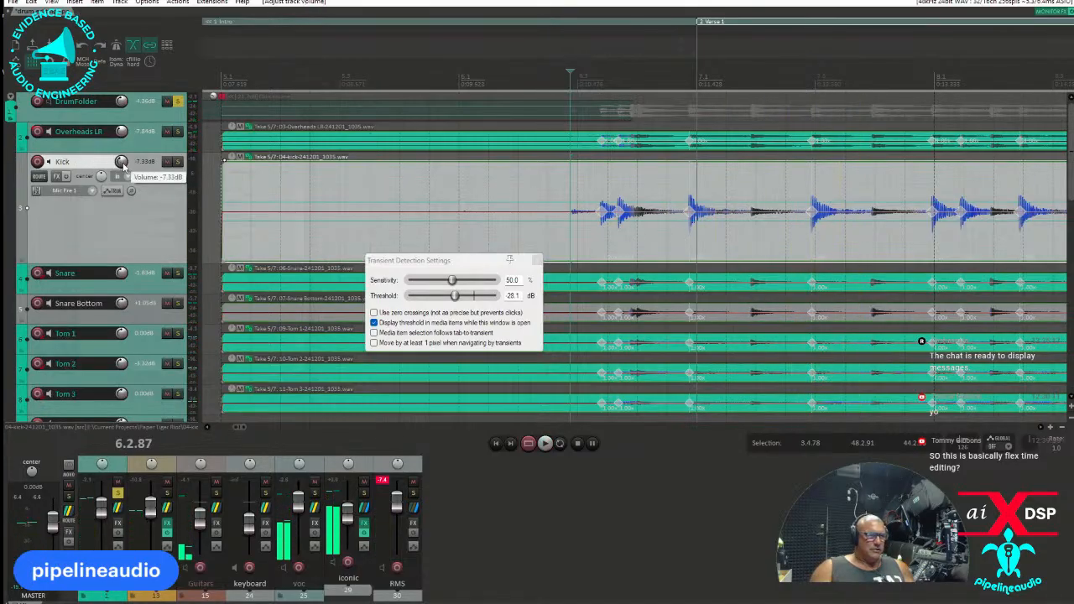
click(679, 238)
key(space)
key(space)
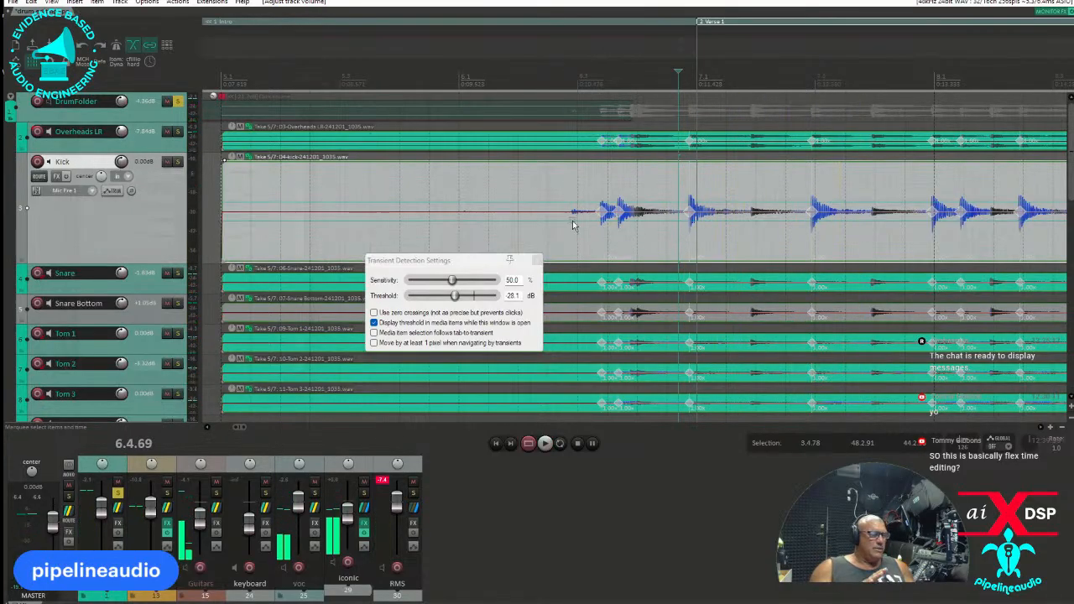
Snap the drums' stretch markers to the grid within a time selection from 6.4.67 to 8.3.94 and play the passage
drag(678, 249, 756, 230)
scroll(1058, 245, down, 4)
scroll(671, 222, up, 4)
drag(454, 255, 466, 320)
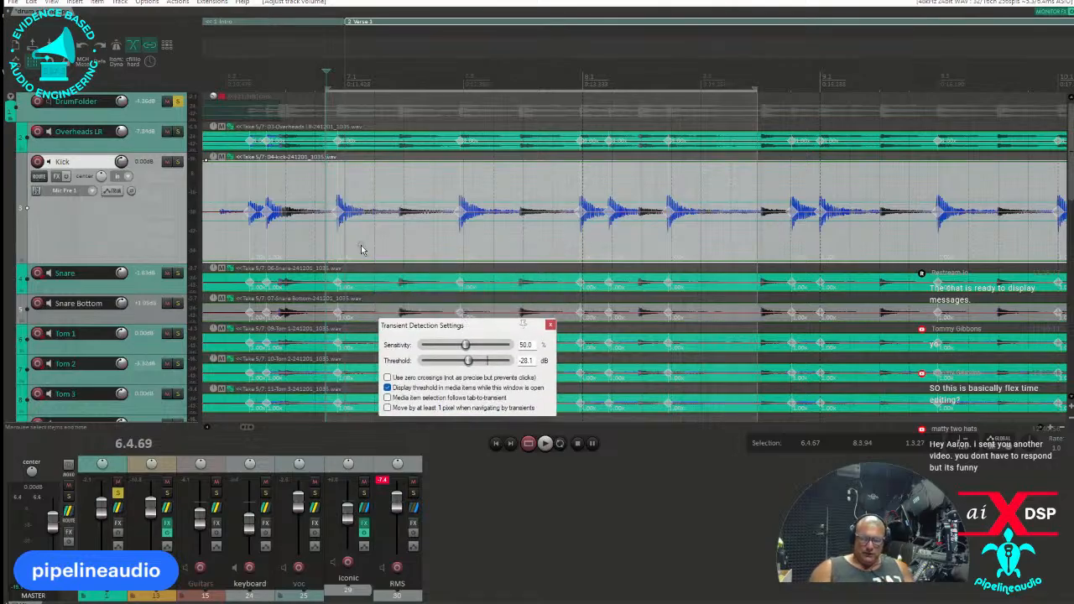
click(353, 186)
key(q)
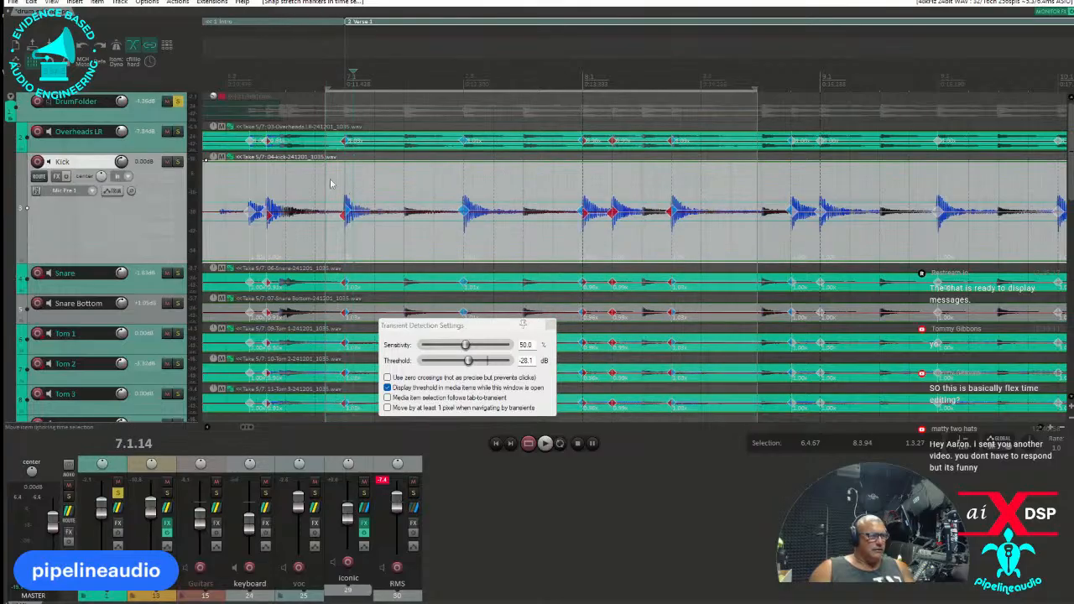
key(space)
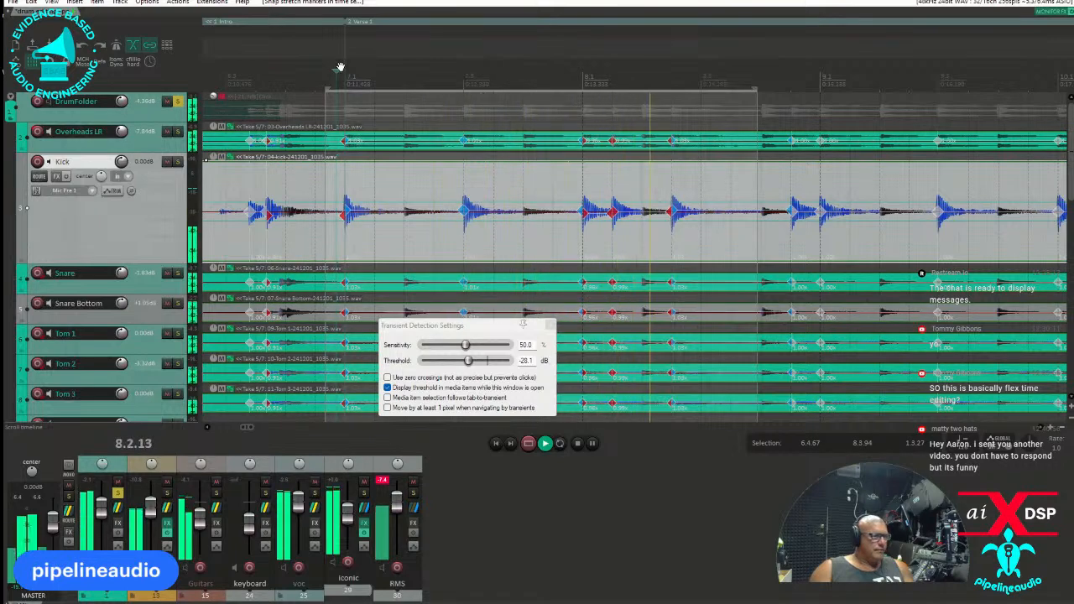
key(space)
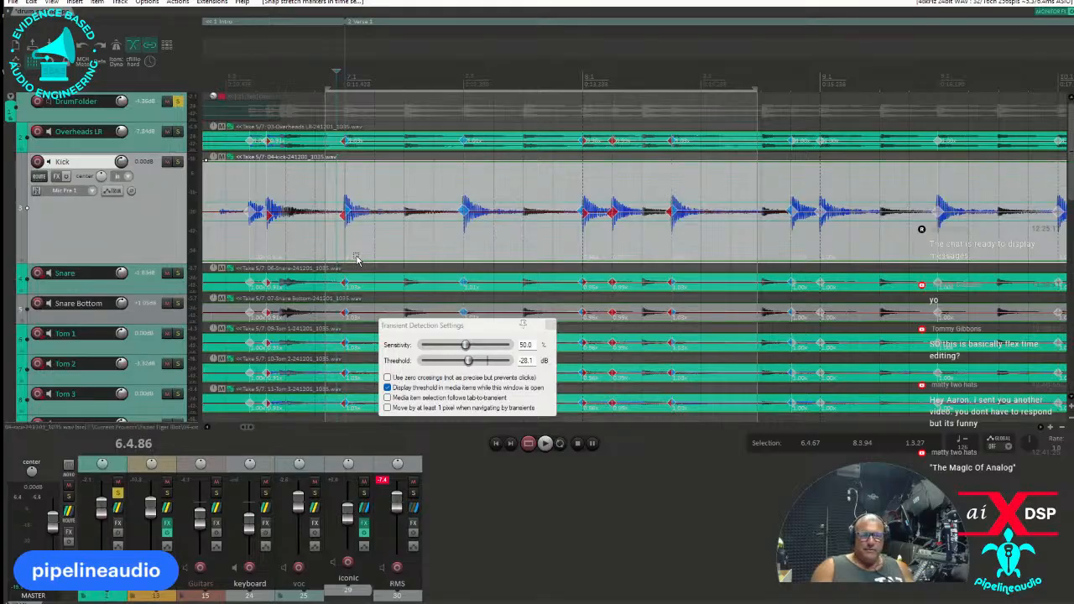
scroll(377, 225, down, 2)
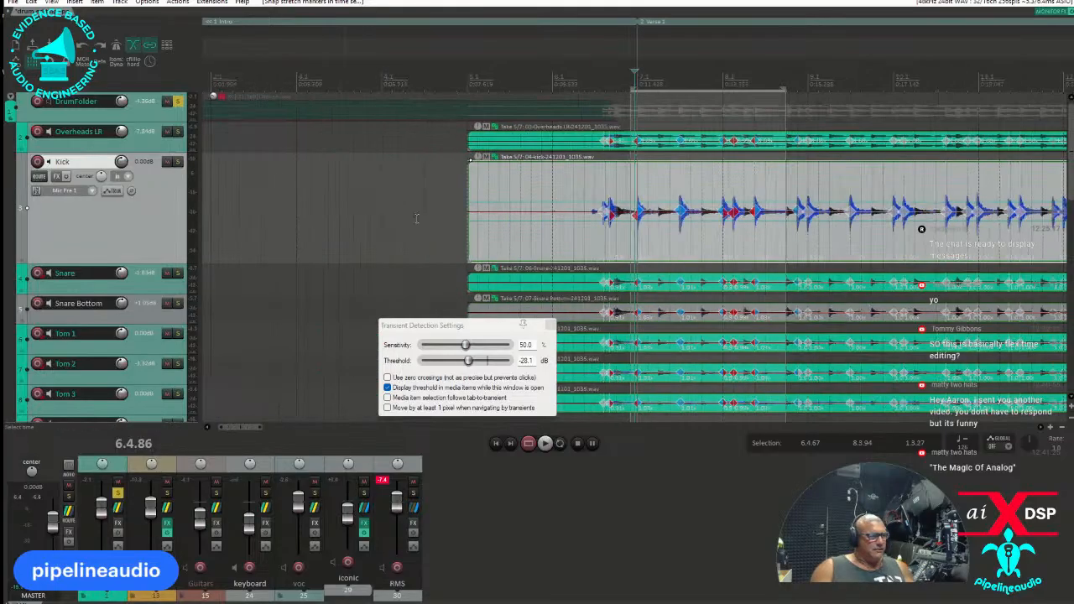
scroll(722, 239, up, 3)
scroll(692, 242, down, 2)
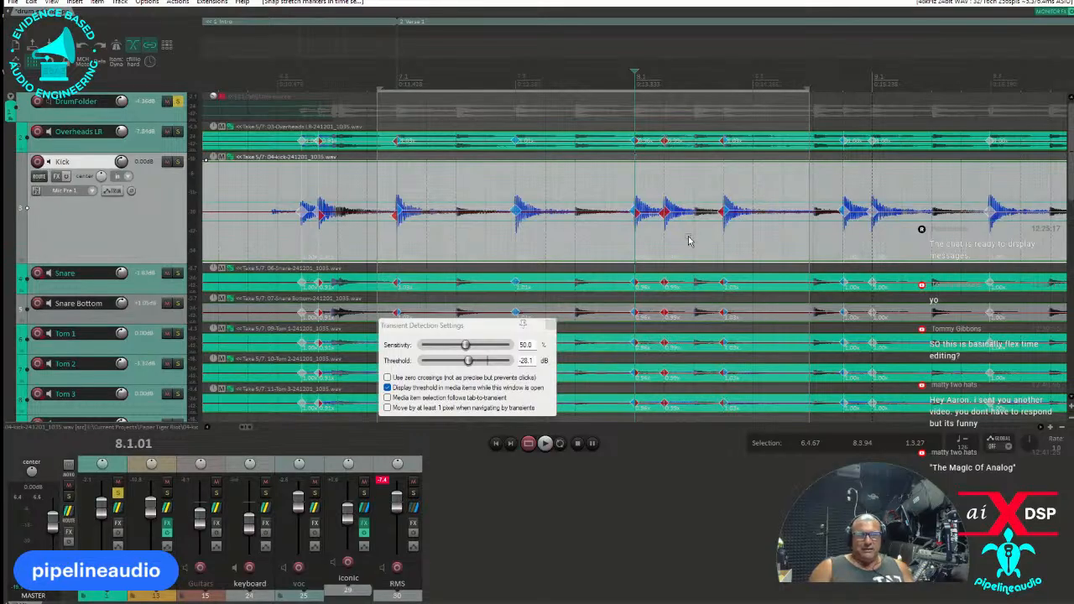
click(12, 2)
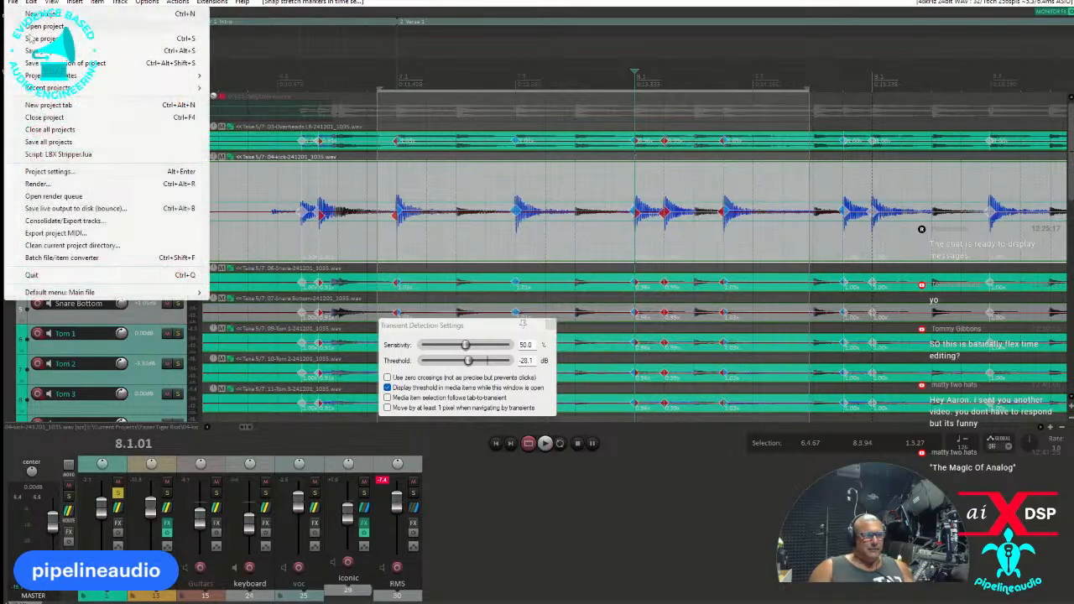
click(51, 50)
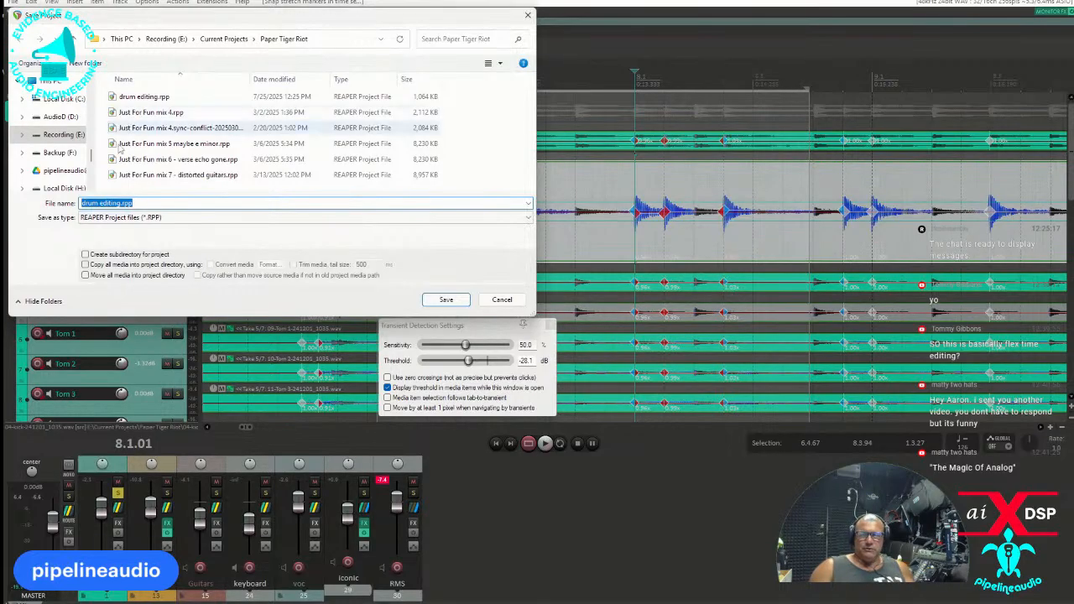
click(502, 299)
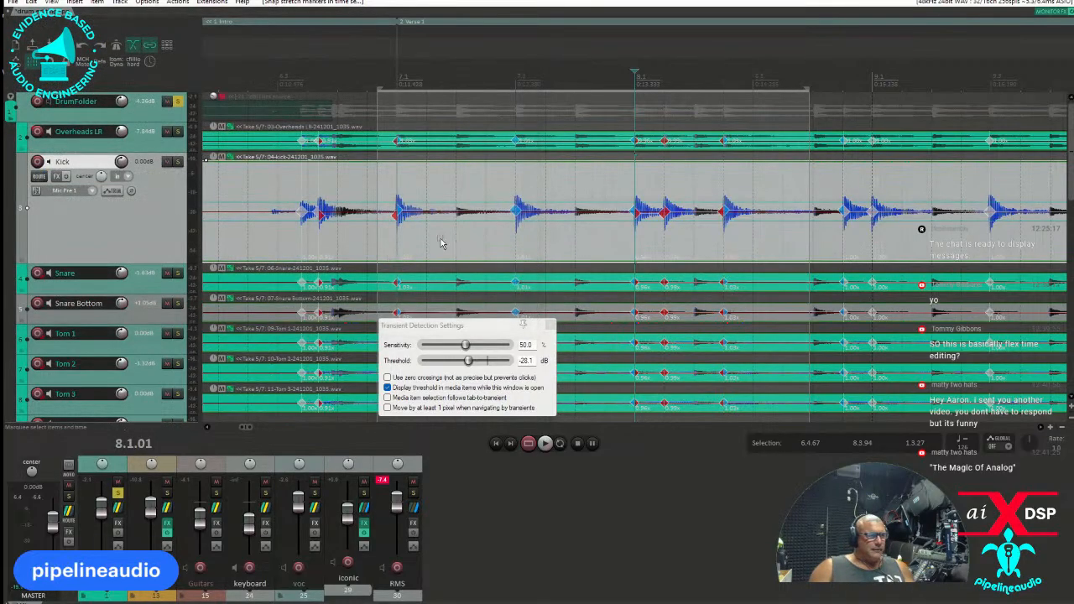
Open the action list and look up the action assigned to the X shortcut
scroll(441, 242, down, 2)
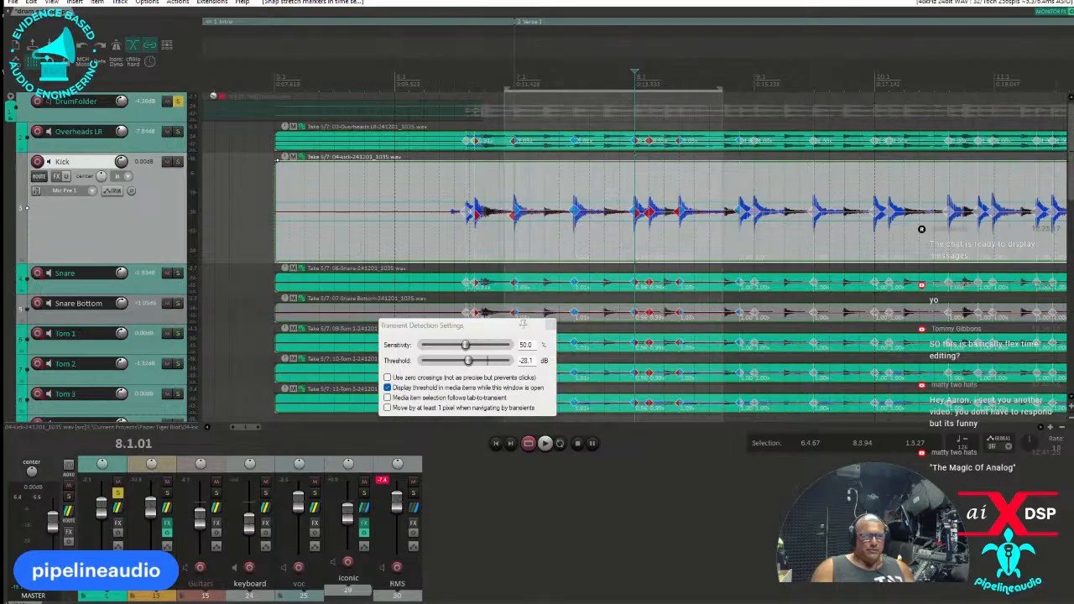
click(177, 3)
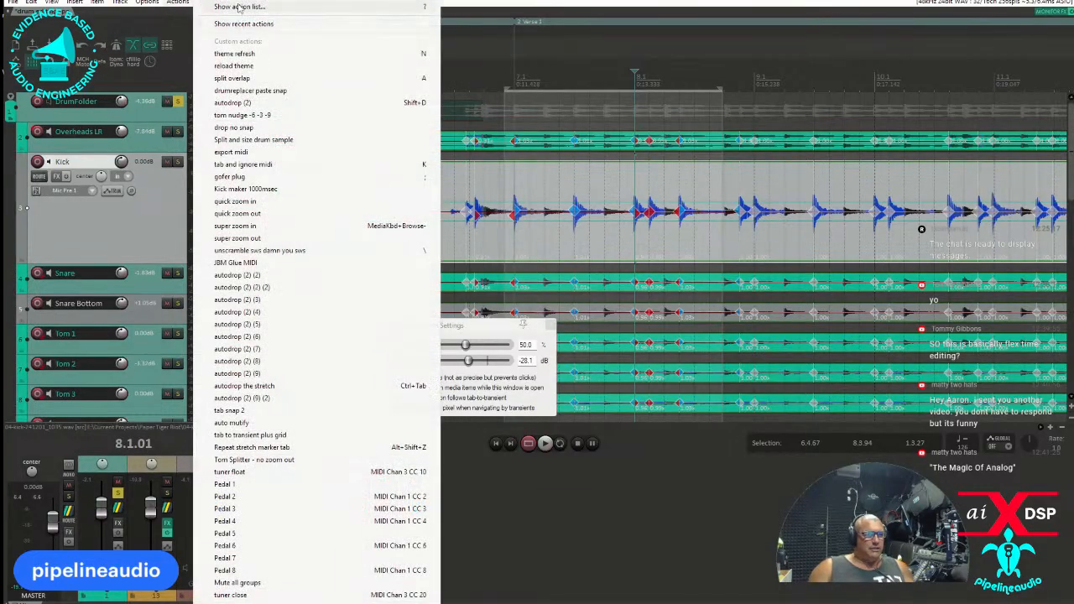
click(239, 7)
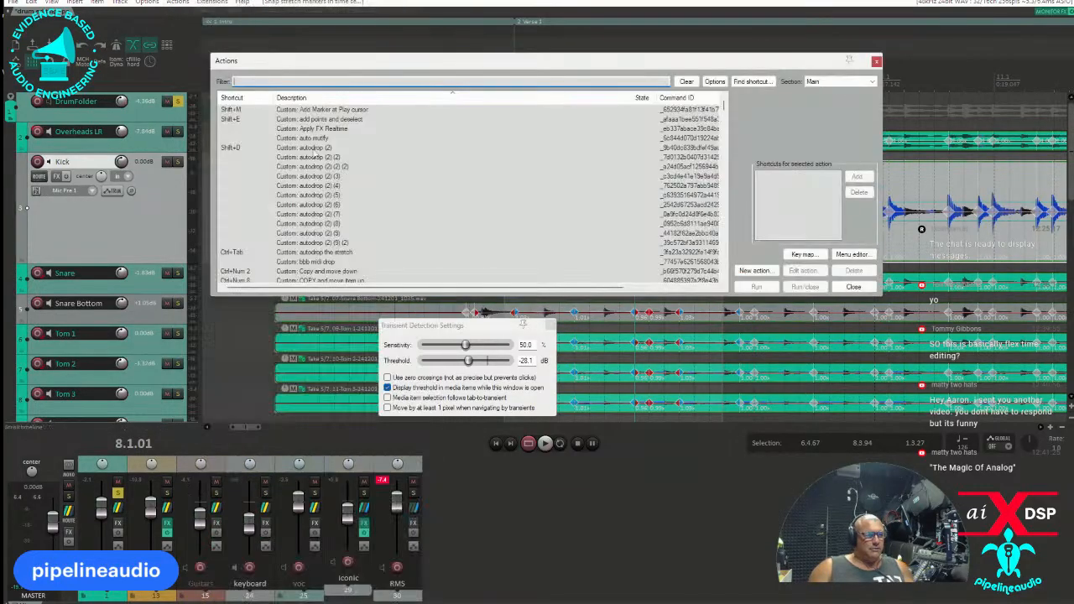
click(759, 78)
key(x)
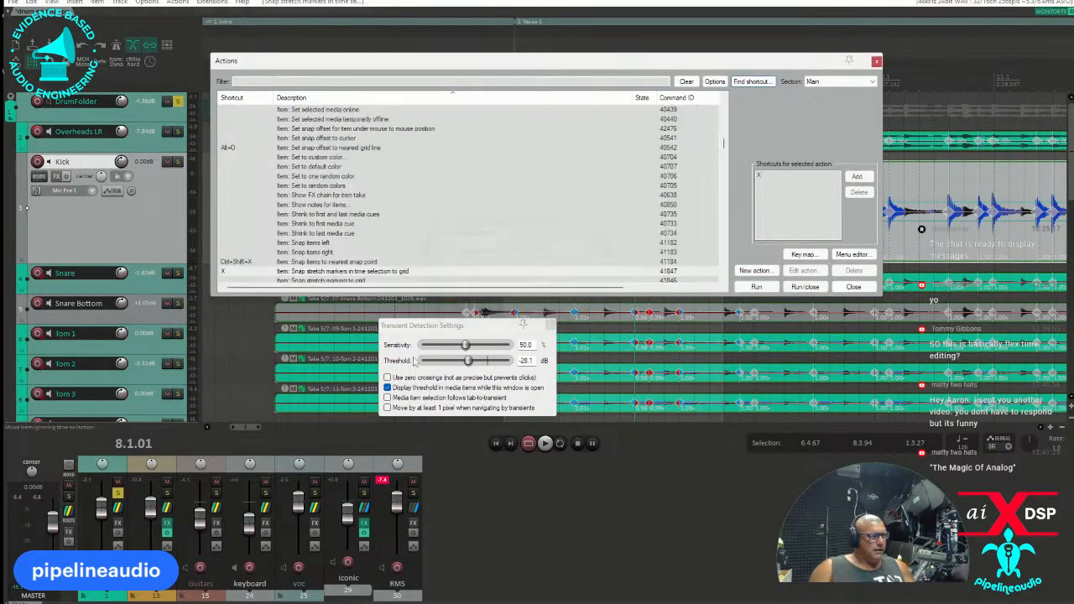
scroll(288, 266, down, 1)
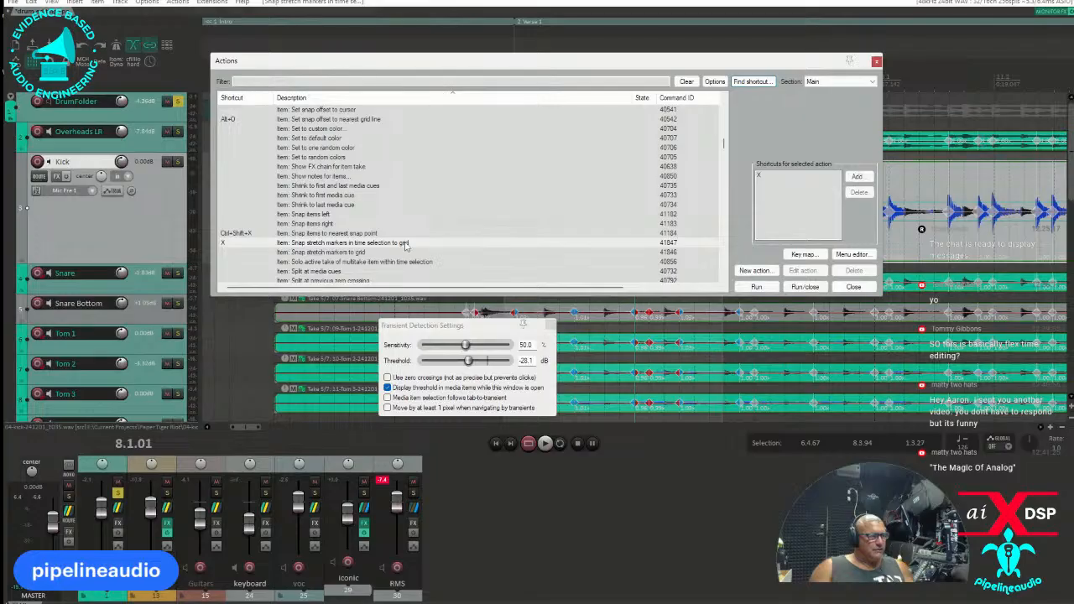
Look up the actions assigned to the Alt+Z and 1 shortcuts in the action list
click(754, 81)
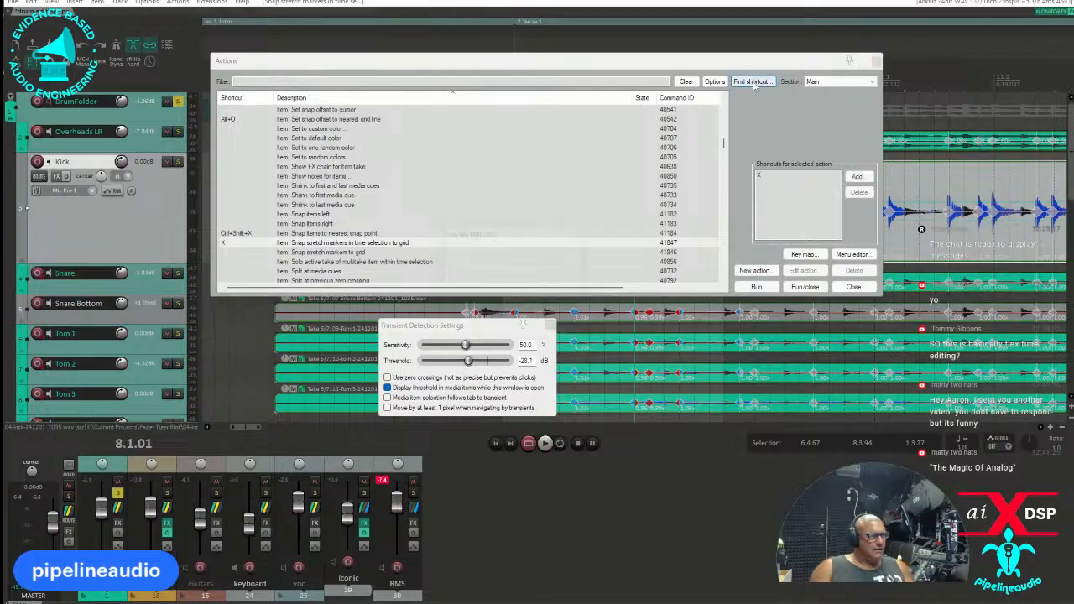
key(alt+z)
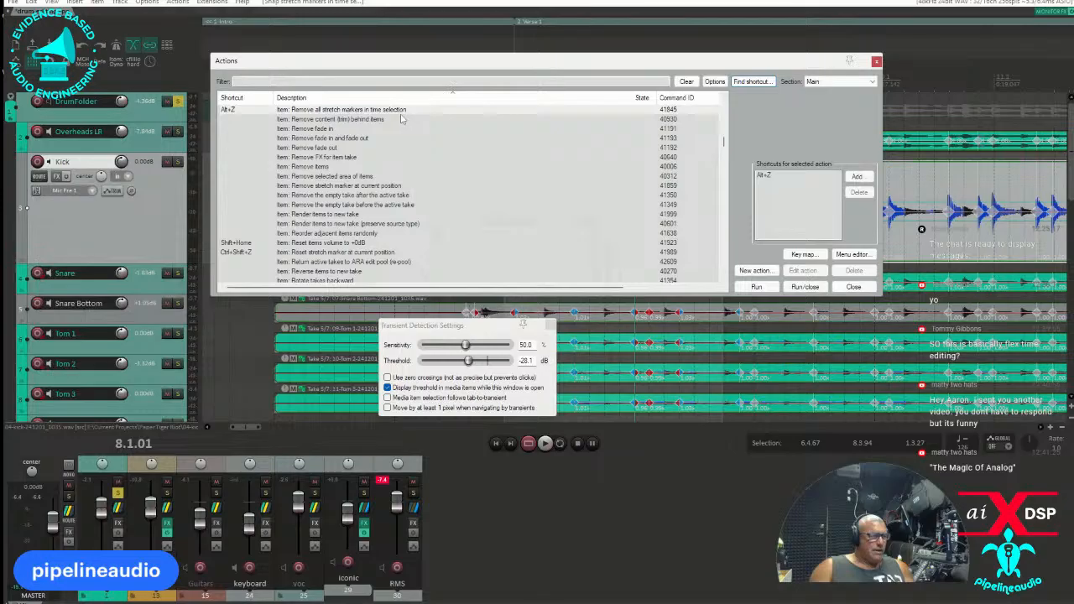
click(752, 81)
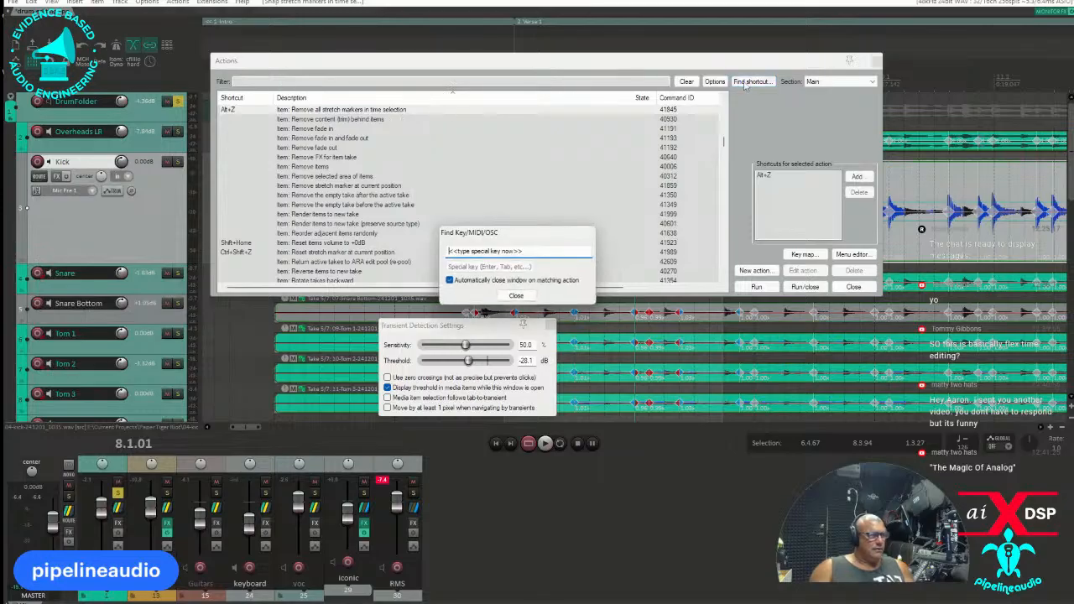
key(1)
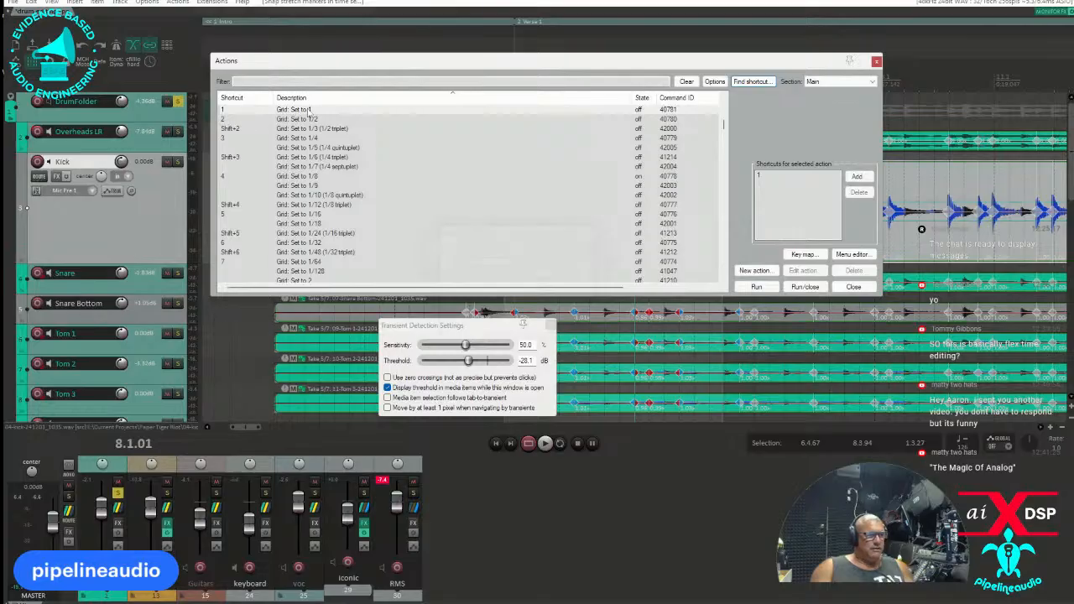
Move the action list off the waveforms and change the grid division through 1/2, 1/4 and 1/8 to 1/64
drag(356, 63, 475, 312)
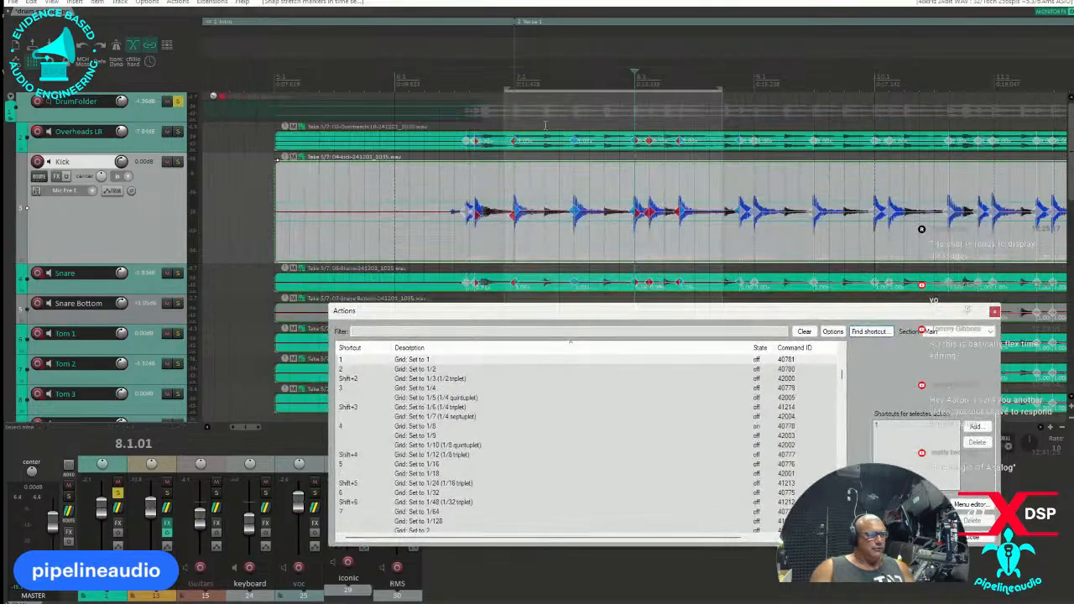
click(561, 78)
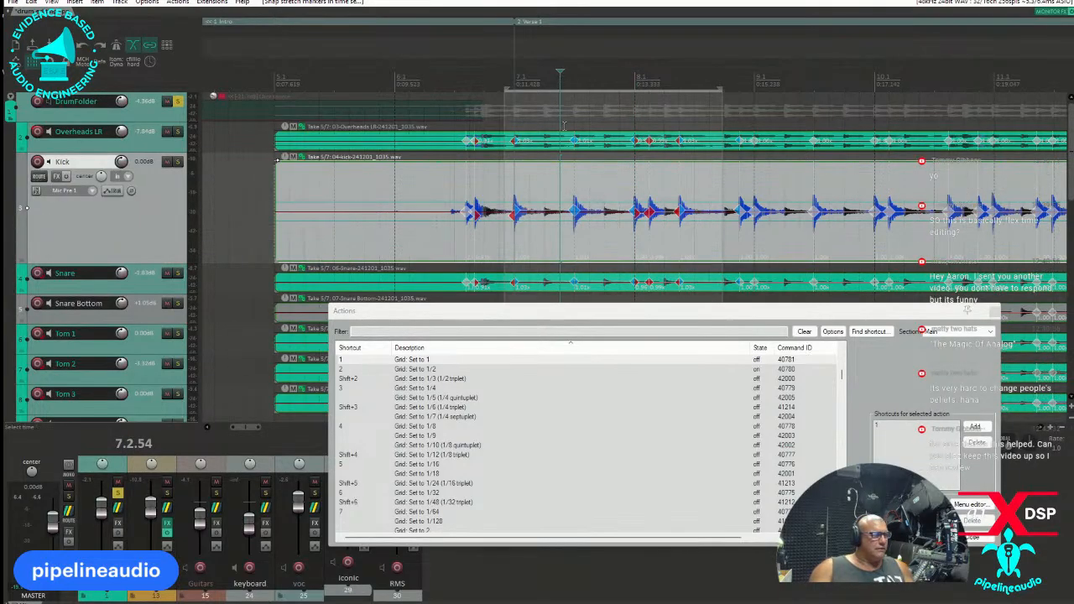
click(559, 109)
key(2)
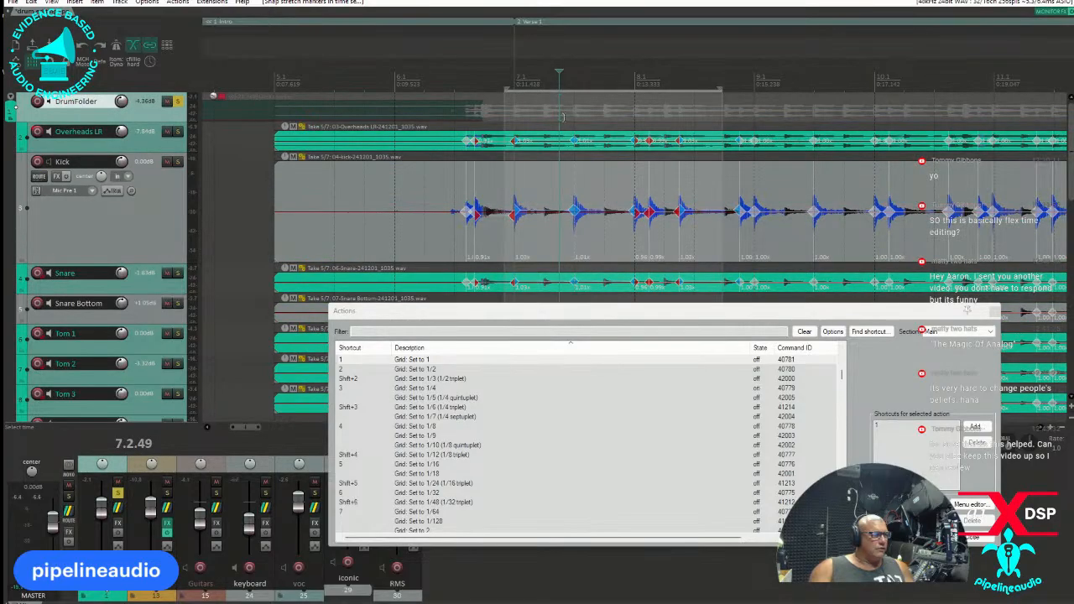
scroll(562, 116, up, 3)
key(4)
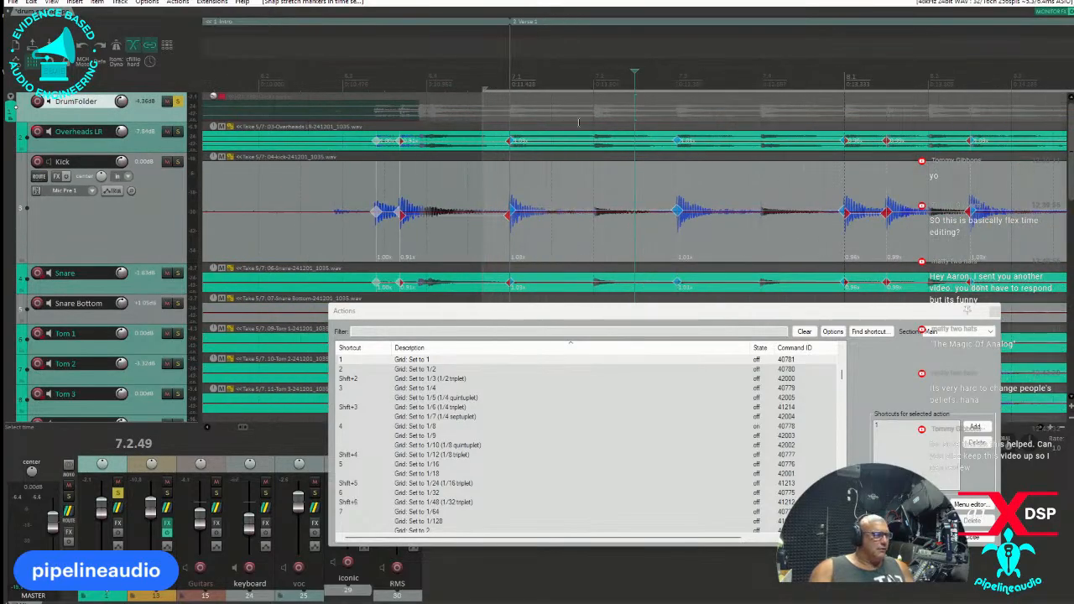
key(7)
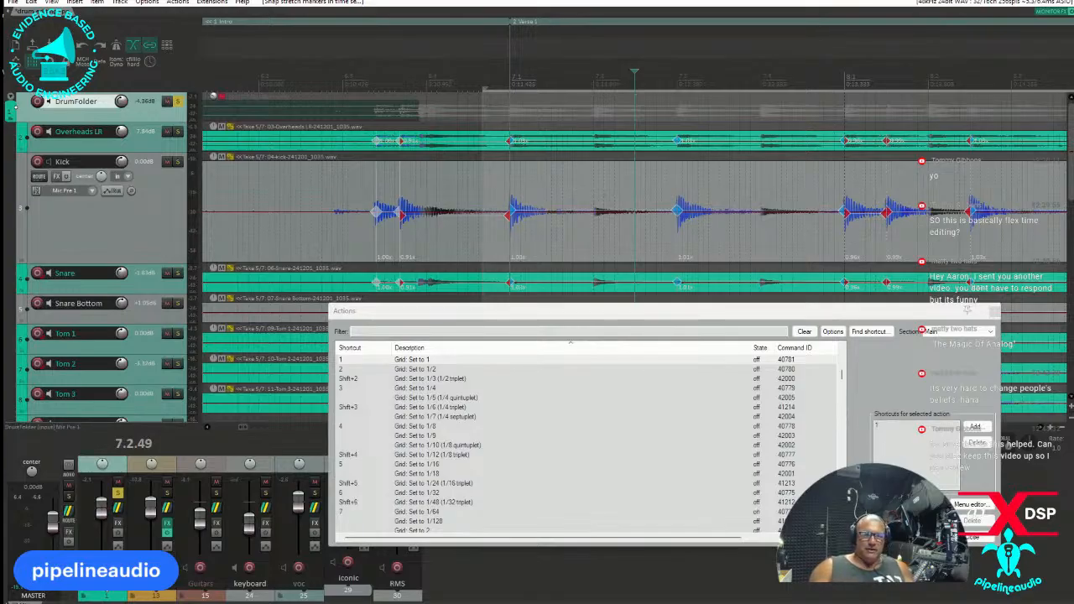
Move the action list off the track lanes onto the mixer area and place the edit cursor at 7.2.22
scroll(543, 156, down, 3)
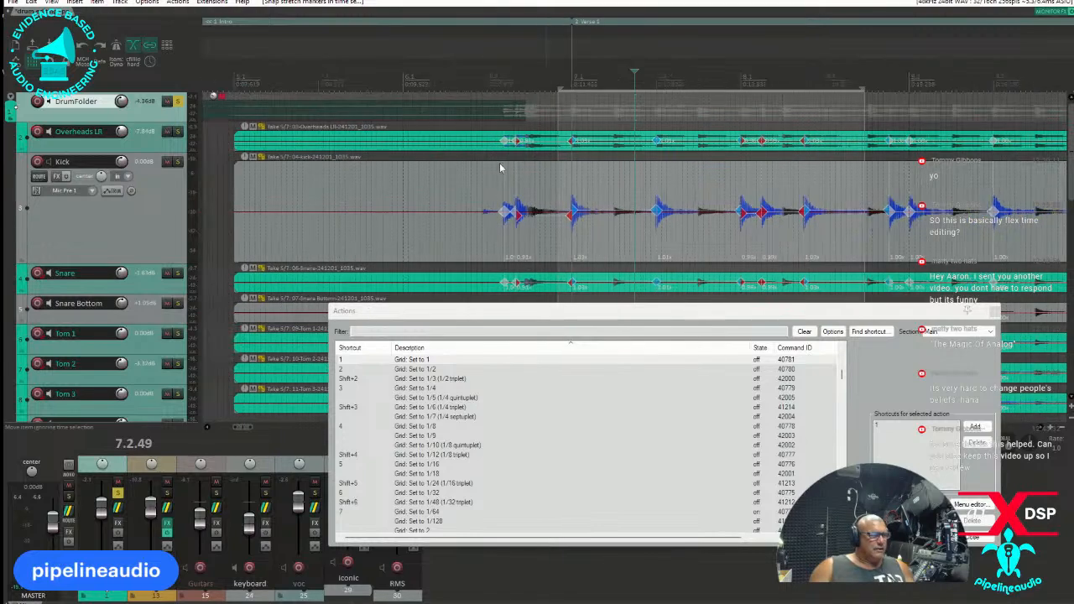
scroll(283, 214, up, 3)
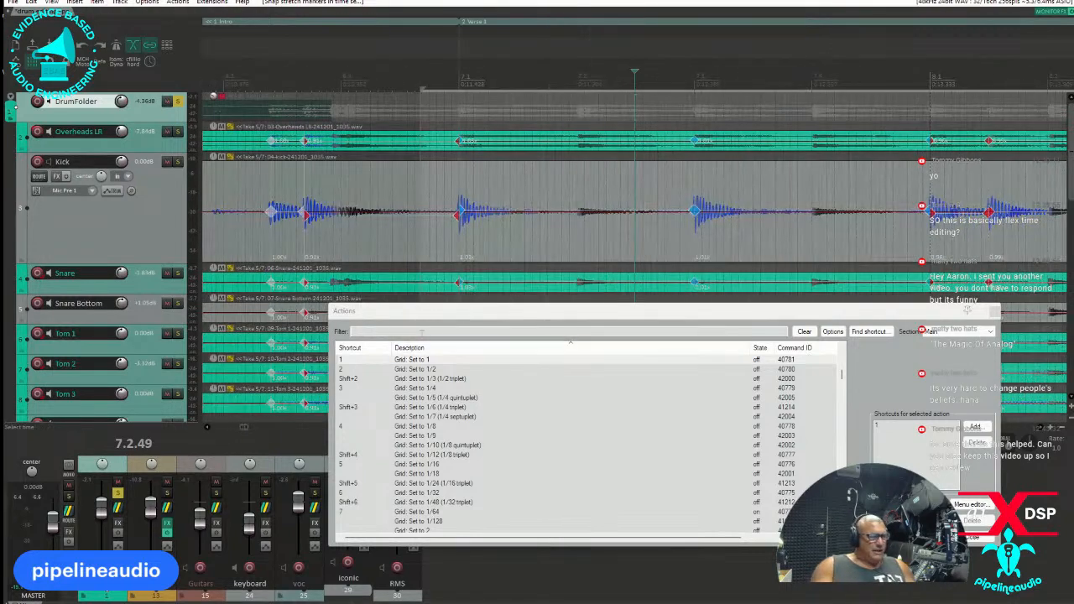
drag(427, 315, 297, 129)
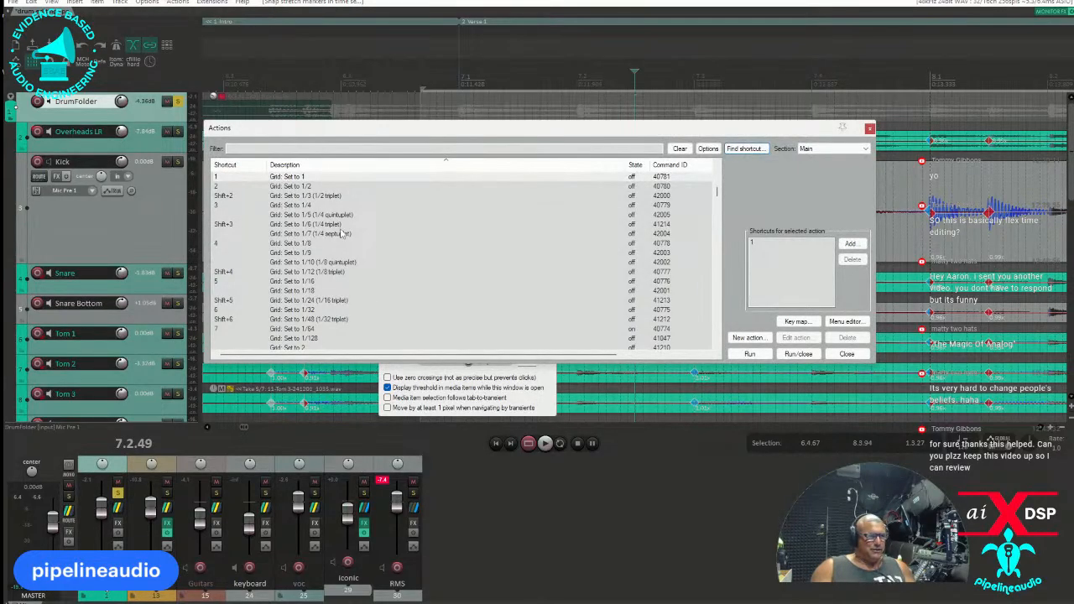
drag(471, 130, 564, 476)
click(602, 290)
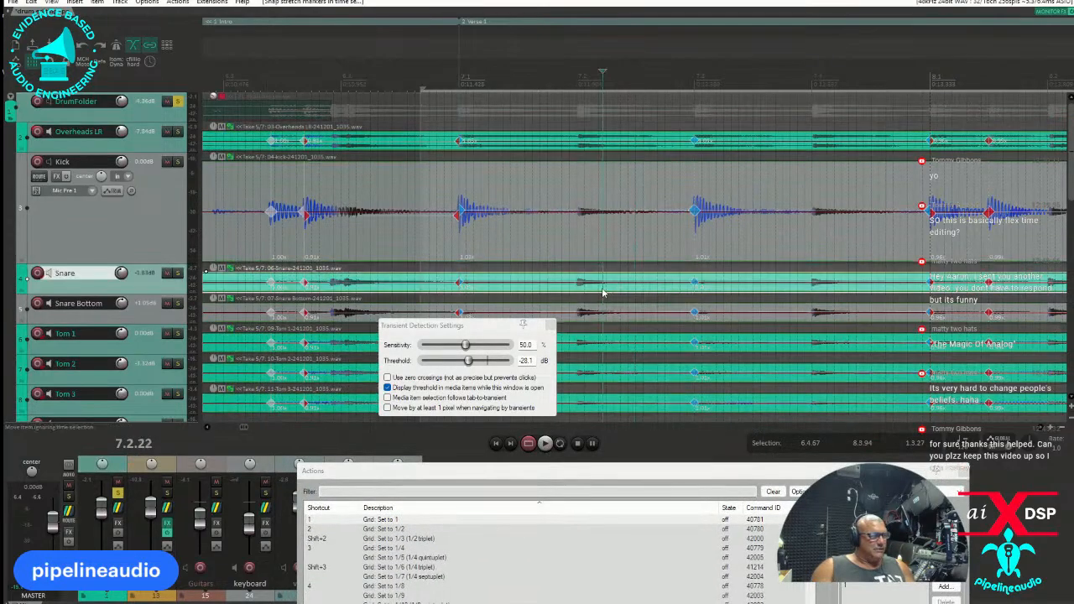
Set the grid division to 1 and snap the drums' stretch markers to it within a time selection from 6.4.78 to 8.4.23
scroll(599, 285, up, 6)
scroll(579, 267, down, 2)
scroll(570, 256, down, 2)
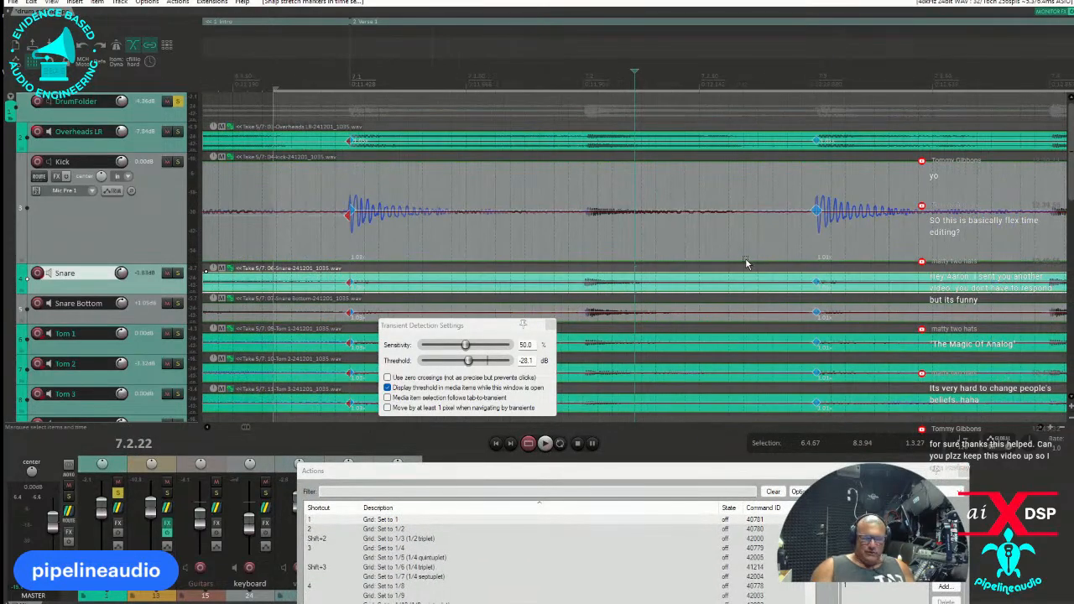
scroll(713, 260, down, 2)
scroll(709, 260, down, 2)
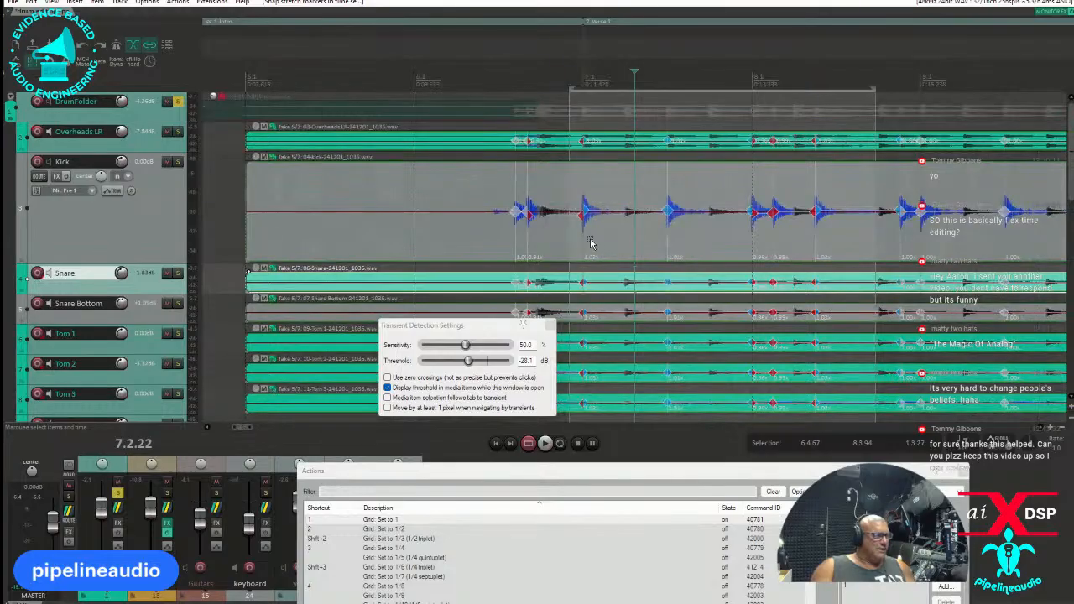
drag(578, 244, 887, 244)
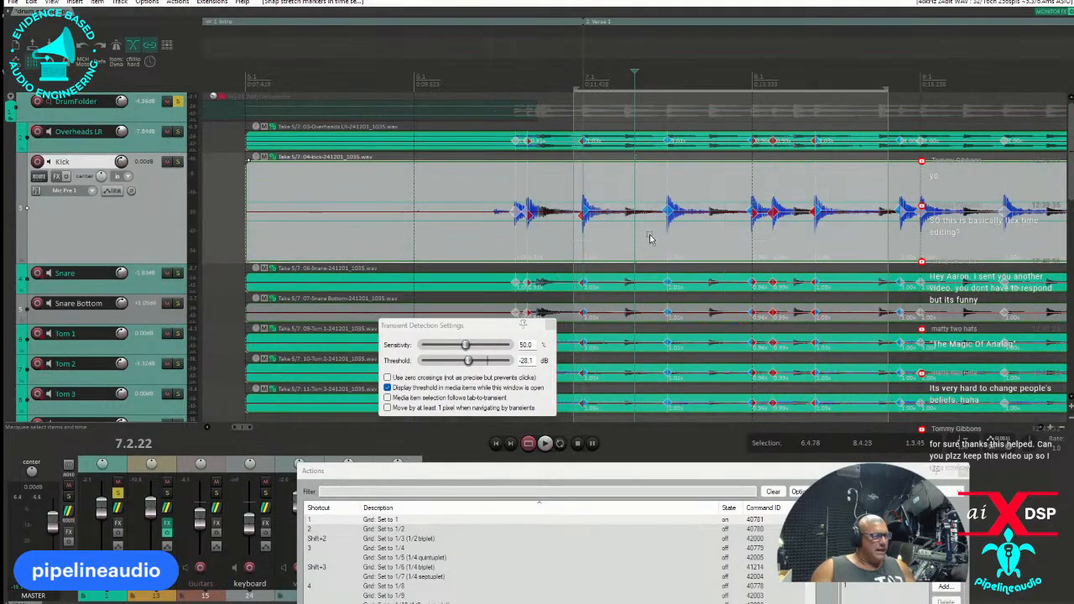
key(q)
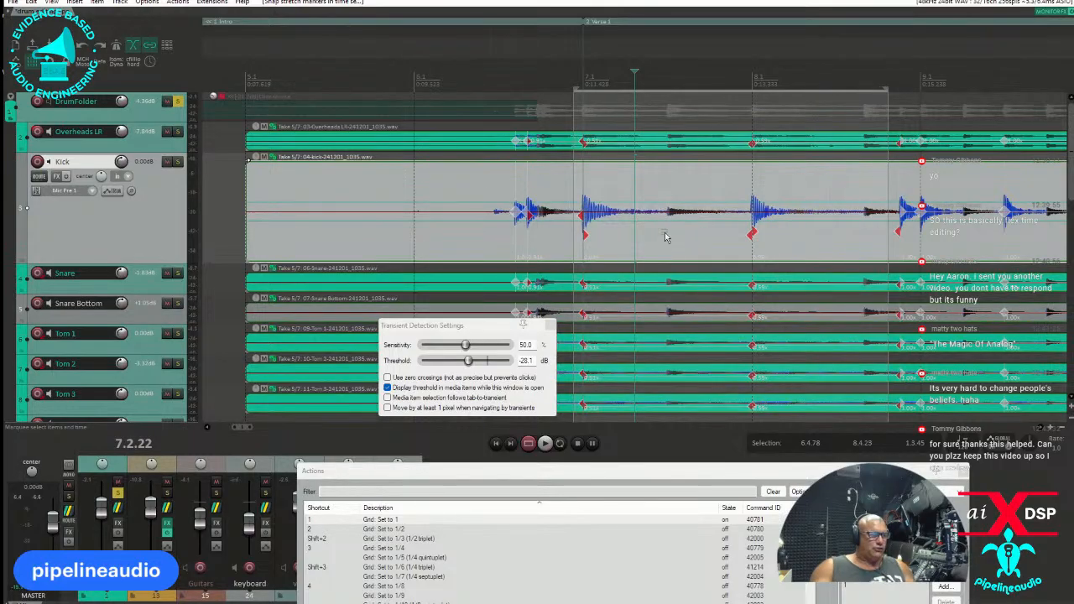
Undo the last stretch marker snap and set the grid division to 1/2
key(ctrl+z)
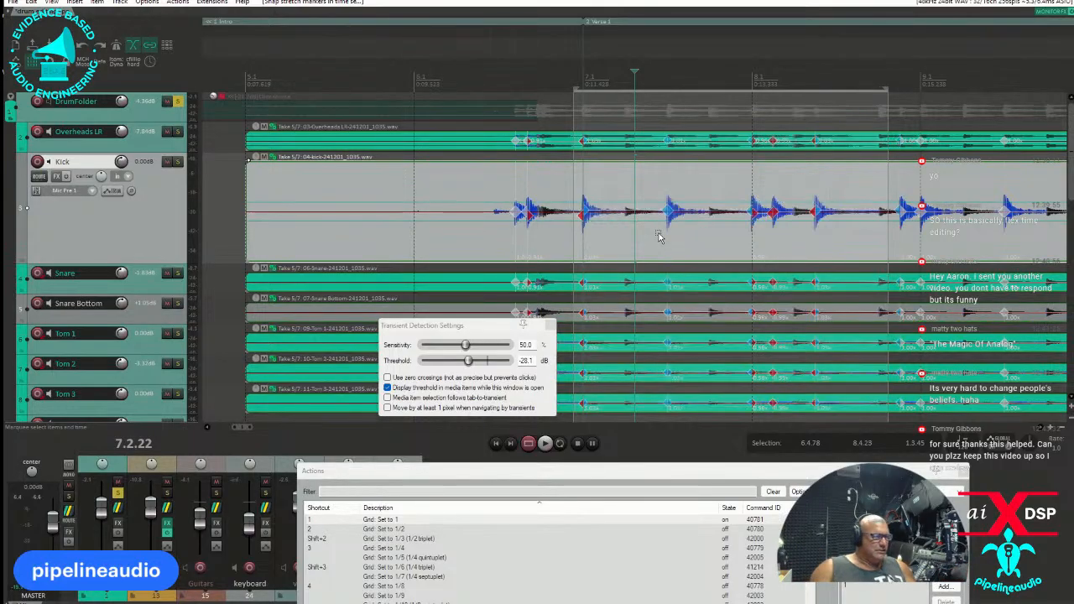
key(2)
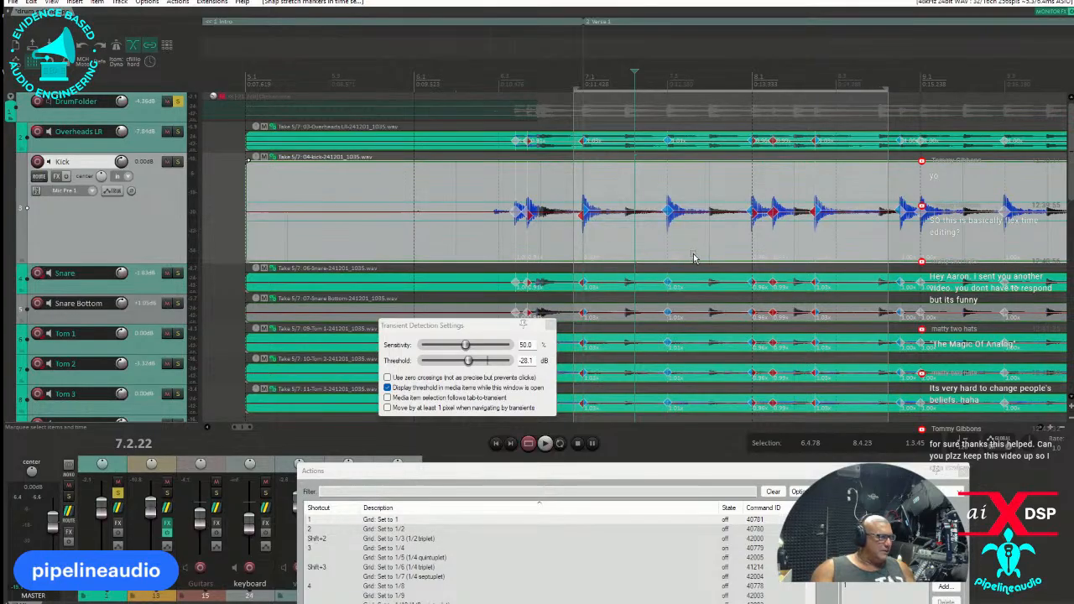